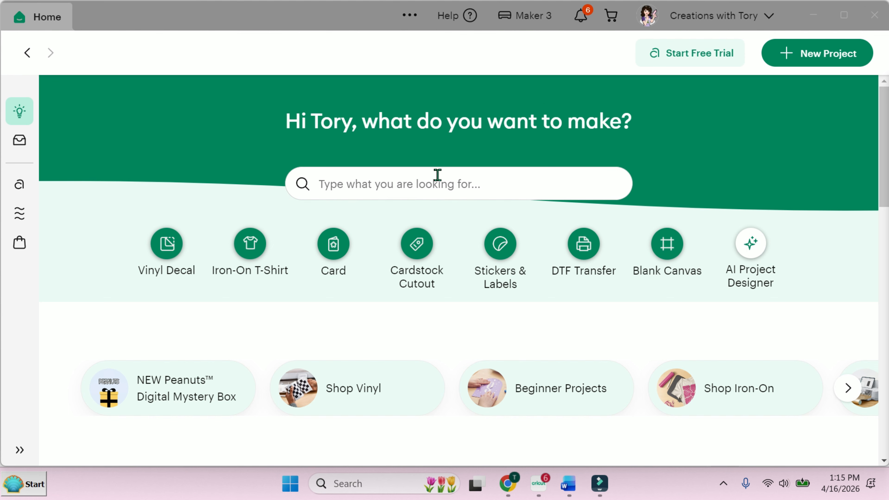
Step: Start a Vinyl Decal project for the 12 oz water bottle with the 2 x 3 in design area
{"action": "left_click", "coordinate": [163, 261]}
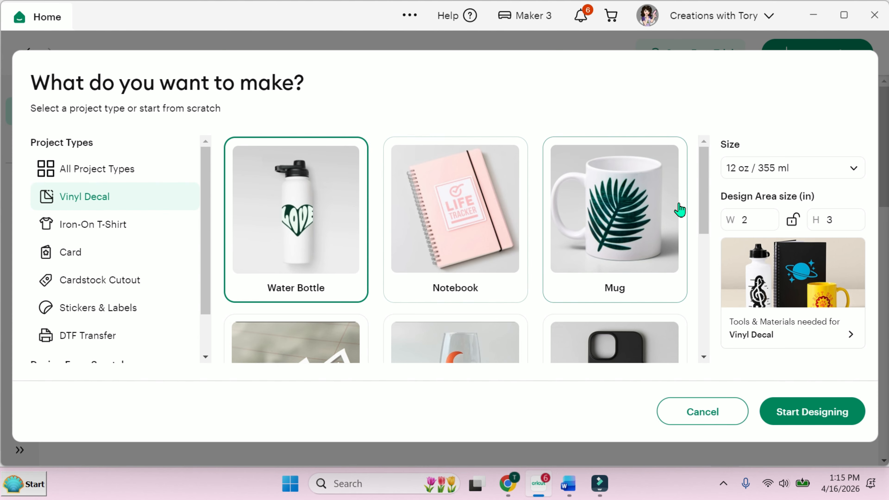
{"action": "mouse_move", "coordinate": [707, 207]}
{"action": "left_mouse_down"}
{"action": "mouse_move", "coordinate": [695, 293]}
{"action": "mouse_move", "coordinate": [698, 203]}
{"action": "left_mouse_up"}
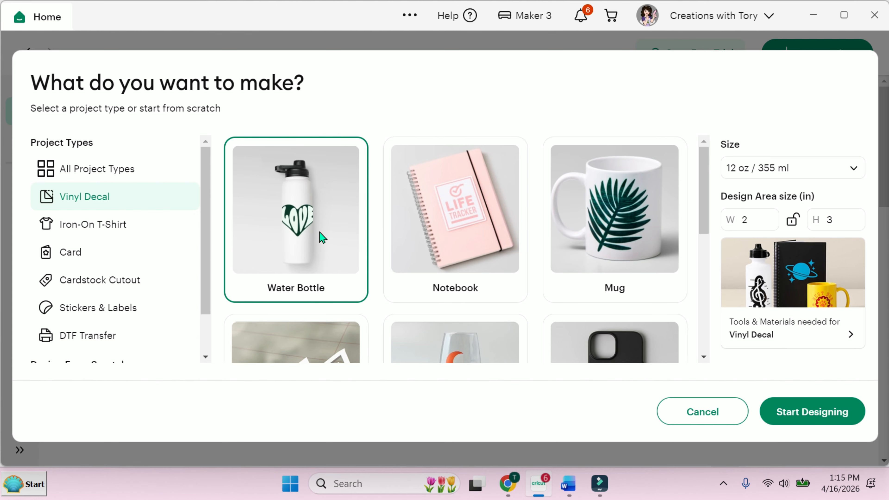
{"action": "left_click", "coordinate": [828, 421]}
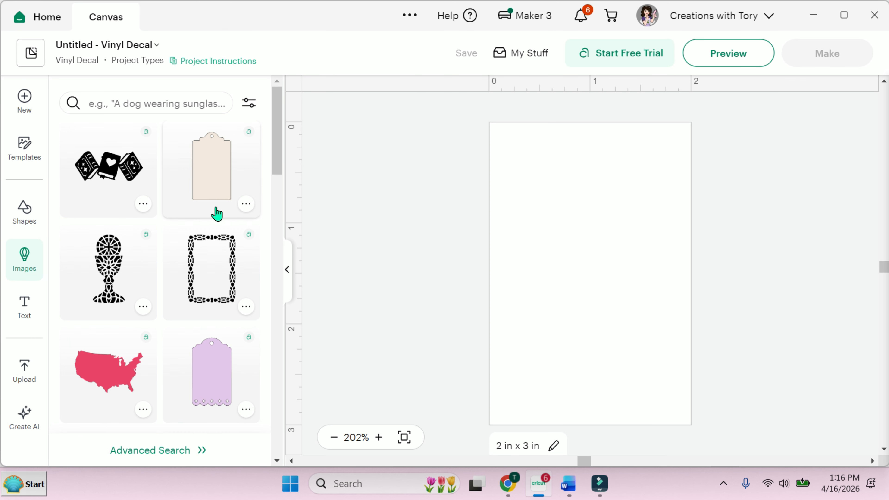
Step: Review the project types from Iron-On T-Shirt through DTF Transfer, and start a new Blank Canvas project
{"action": "left_click", "coordinate": [35, 95]}
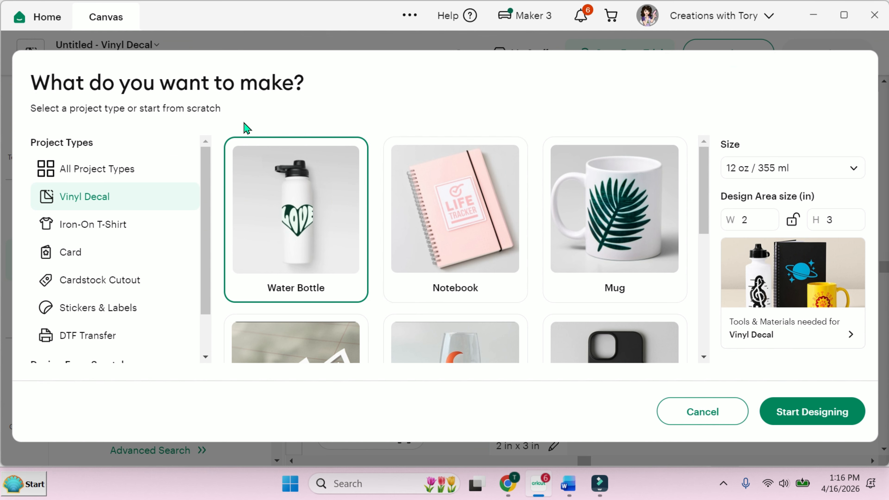
{"action": "left_click", "coordinate": [126, 229]}
{"action": "left_click", "coordinate": [121, 261]}
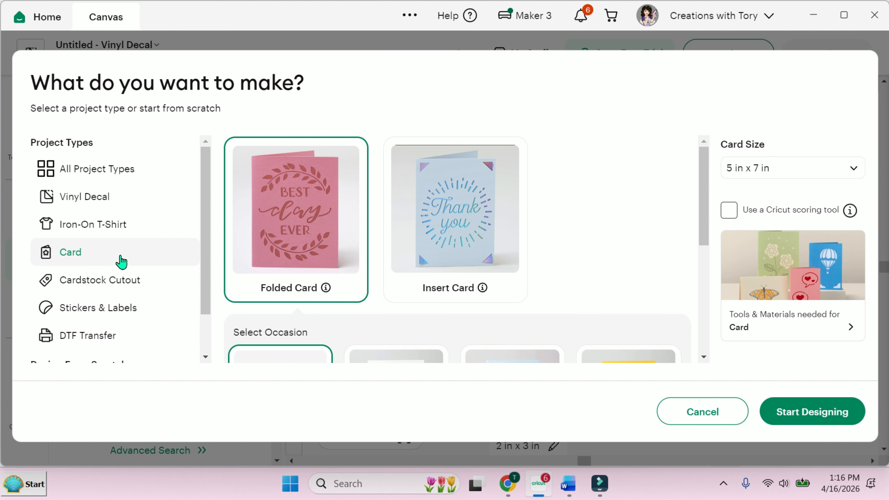
{"action": "left_click", "coordinate": [112, 287]}
{"action": "left_click", "coordinate": [123, 310]}
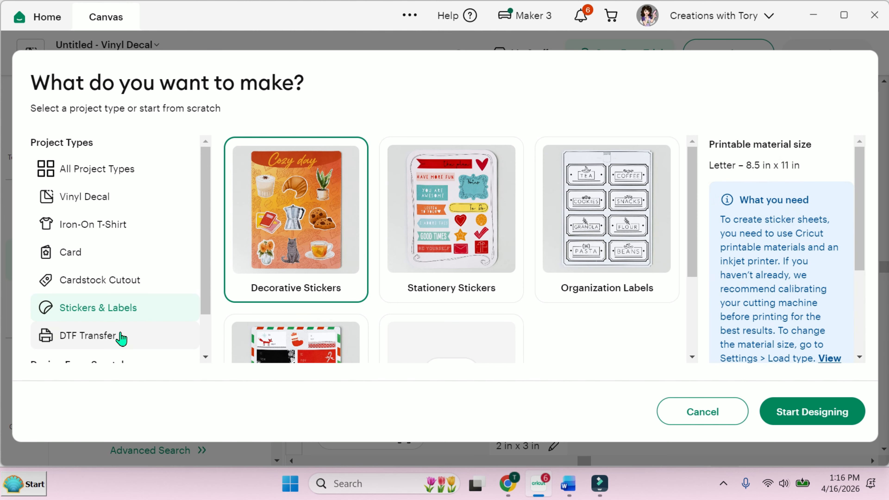
{"action": "left_click", "coordinate": [121, 337]}
{"action": "left_click_drag", "start_coordinate": [206, 291], "coordinate": [198, 329]}
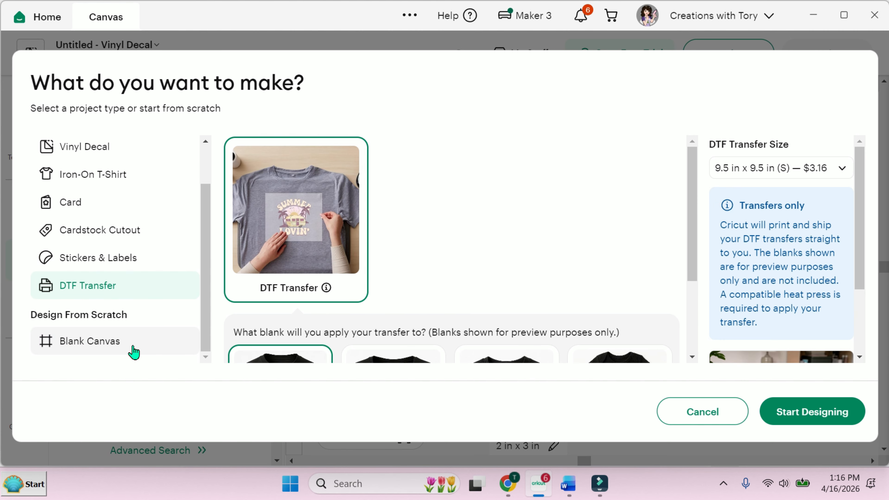
{"action": "left_click", "coordinate": [121, 350]}
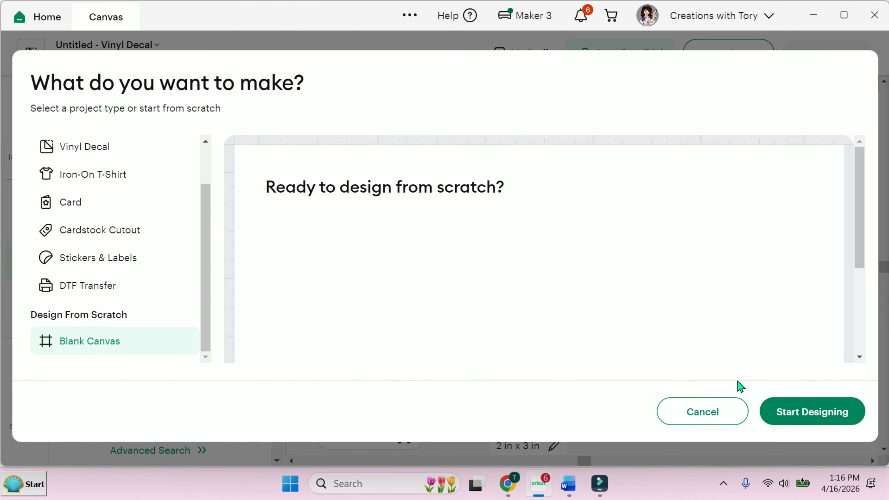
{"action": "left_click", "coordinate": [796, 412]}
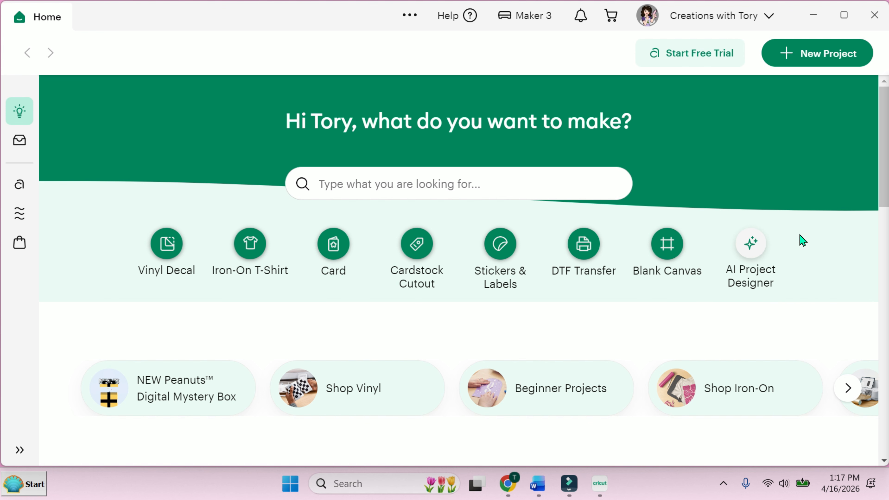
Step: View the AI Project Designer page and return to the home page
{"action": "left_click", "coordinate": [759, 252]}
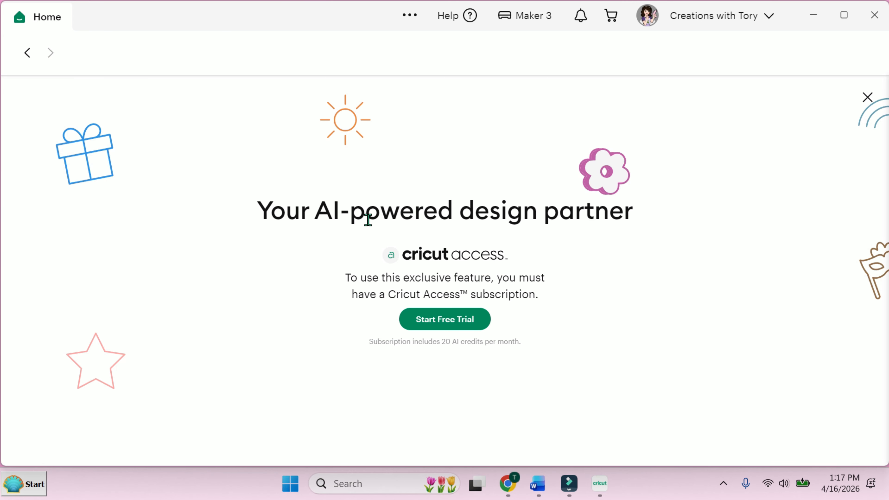
{"action": "left_click", "coordinate": [26, 54]}
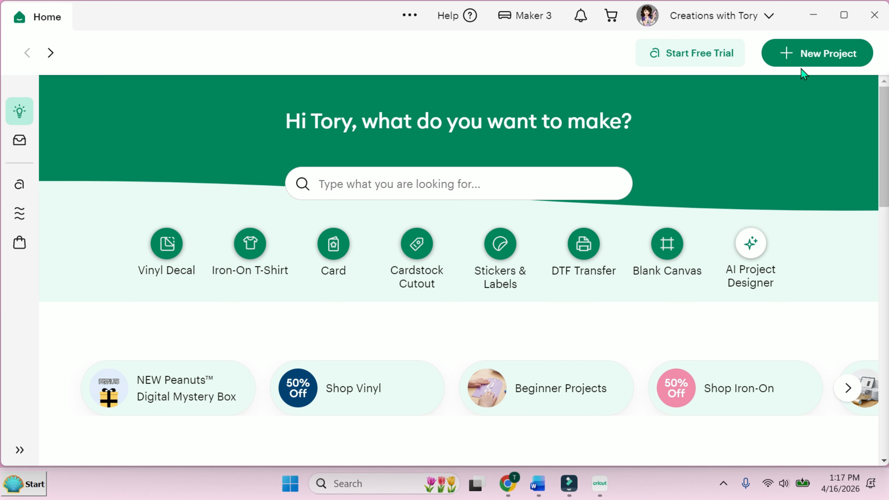
Step: Create a new blank canvas project and check the project types offered from within the canvas
{"action": "left_click", "coordinate": [817, 56]}
{"action": "left_click", "coordinate": [815, 411]}
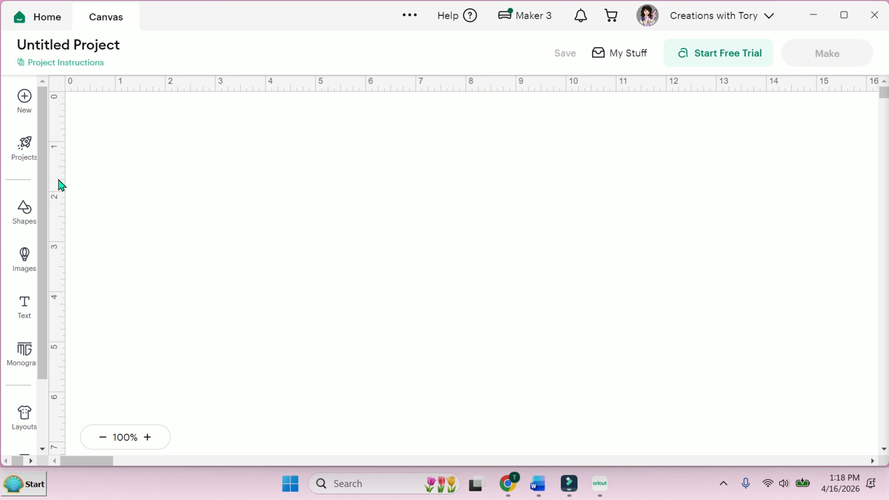
{"action": "left_click", "coordinate": [26, 97]}
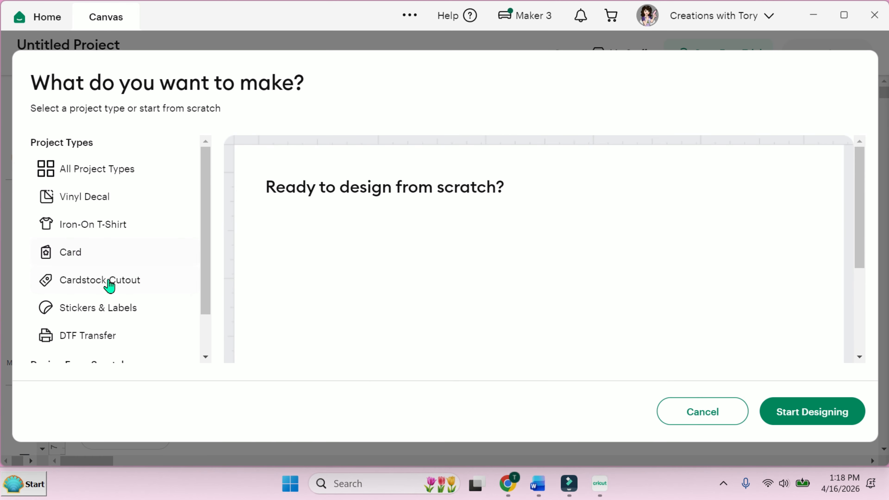
{"action": "left_click", "coordinate": [687, 418]}
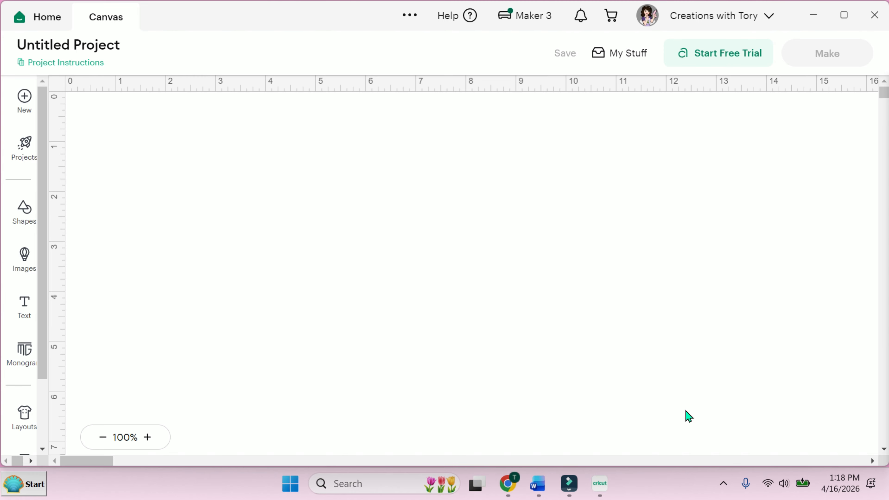
Step: Search the ready-made projects for "tinkerbell" and compare all matches with the bookmarked ones
{"action": "left_click", "coordinate": [24, 147]}
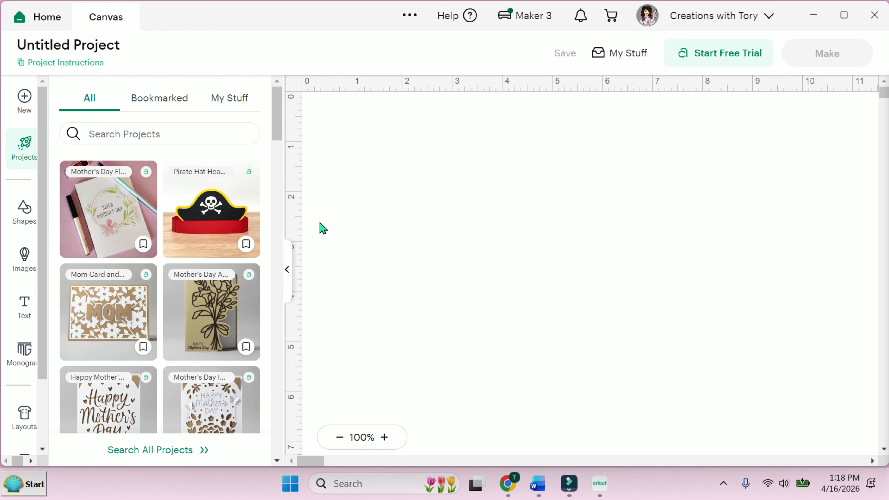
{"action": "left_click", "coordinate": [199, 135]}
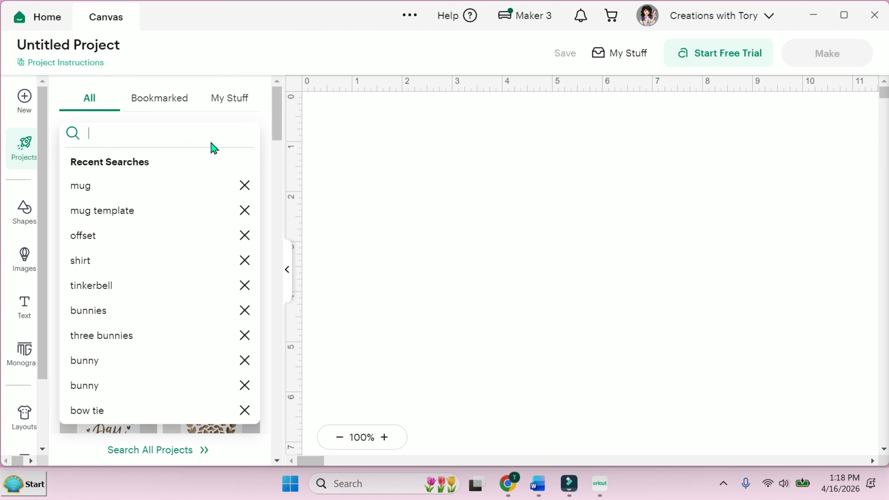
{"action": "type", "text": "tinkerbell"}
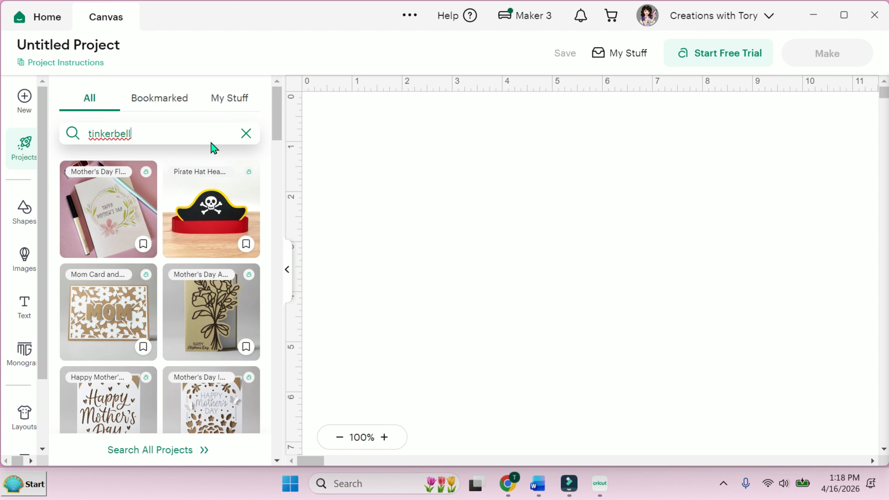
{"action": "key", "text": "Return"}
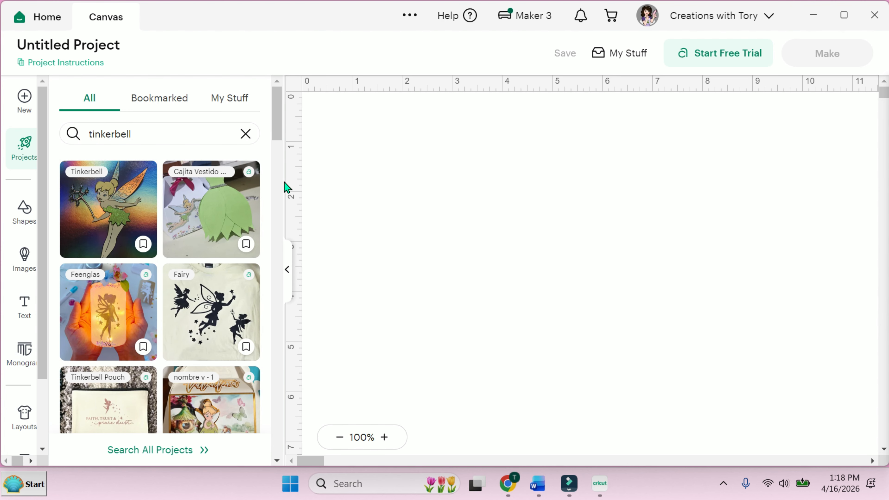
{"action": "left_click_drag", "start_coordinate": [279, 139], "coordinate": [279, 171]}
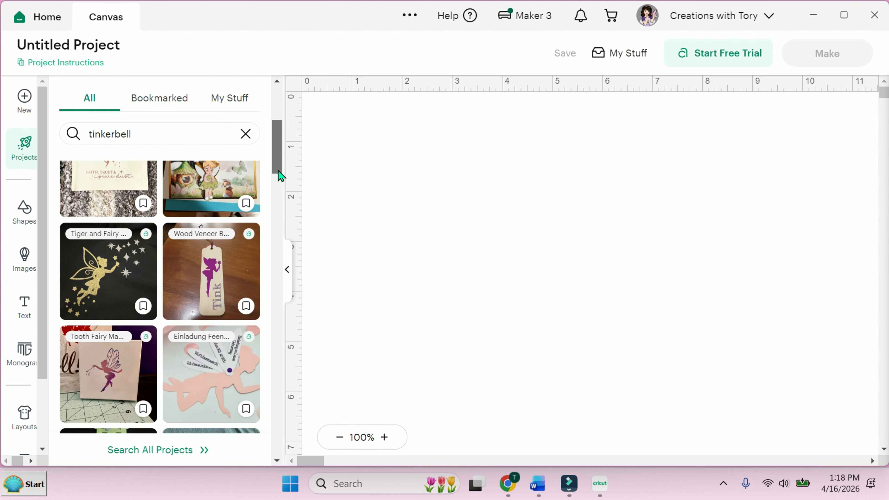
{"action": "left_click", "coordinate": [179, 99]}
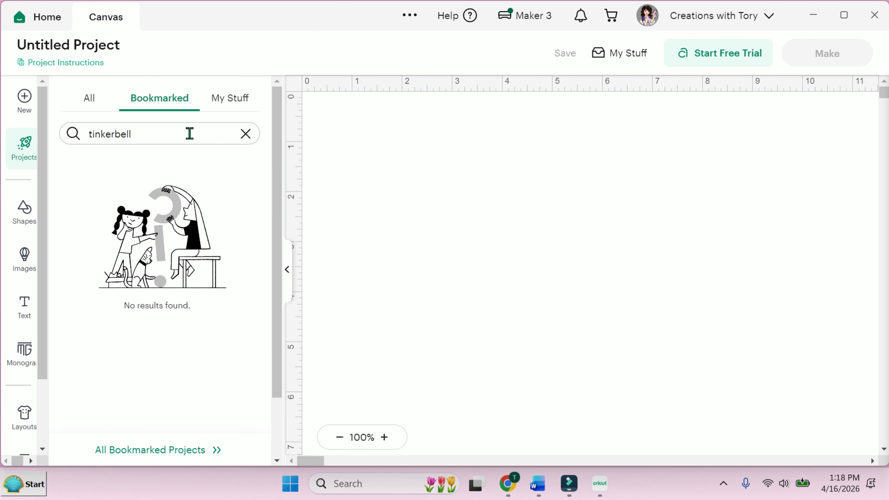
{"action": "left_click", "coordinate": [99, 103]}
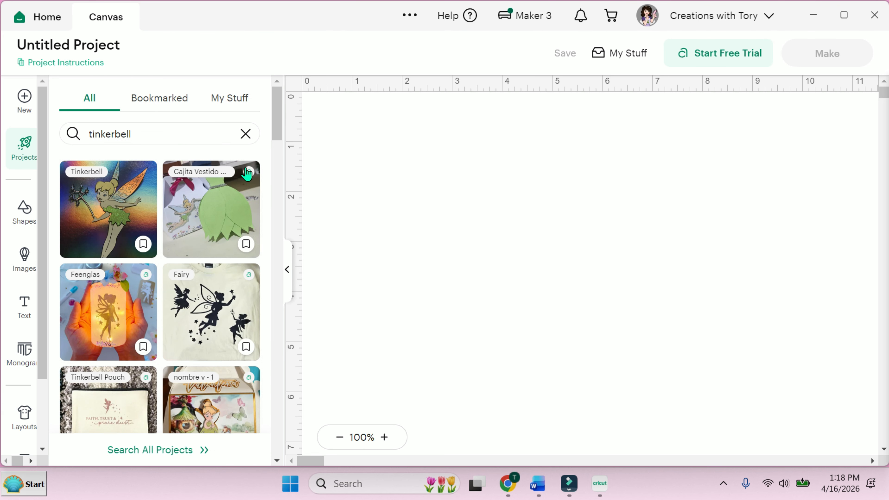
Step: Bookmark the "Cajita Vestido" project and try to create a new collection for it
{"action": "left_click", "coordinate": [246, 245]}
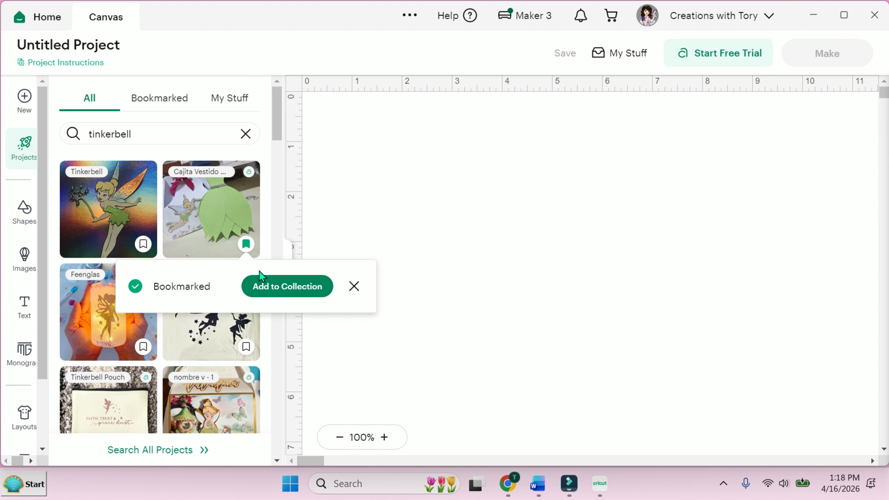
{"action": "left_click", "coordinate": [282, 291]}
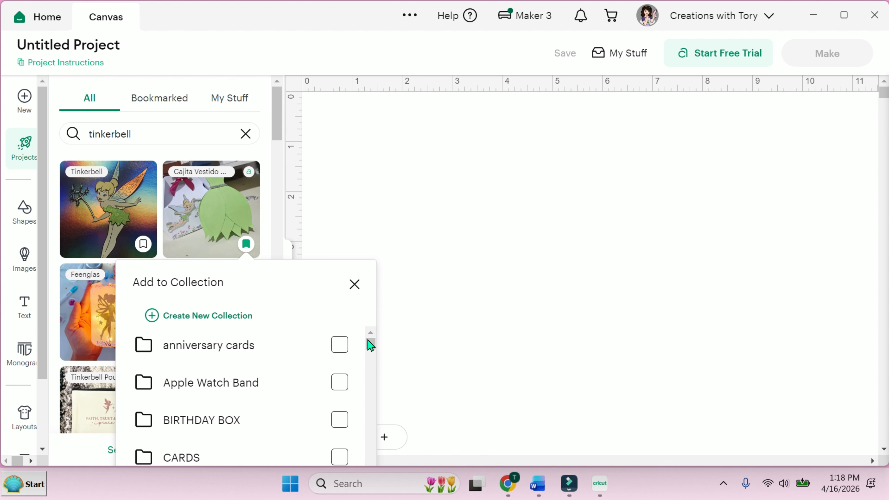
{"action": "mouse_move", "coordinate": [370, 346]}
{"action": "left_mouse_down"}
{"action": "mouse_move", "coordinate": [372, 416]}
{"action": "mouse_move", "coordinate": [371, 336]}
{"action": "left_mouse_up"}
{"action": "mouse_move", "coordinate": [290, 278]}
{"action": "left_mouse_down"}
{"action": "mouse_move", "coordinate": [284, 254]}
{"action": "mouse_move", "coordinate": [307, 273]}
{"action": "left_mouse_up"}
{"action": "left_click", "coordinate": [166, 327]}
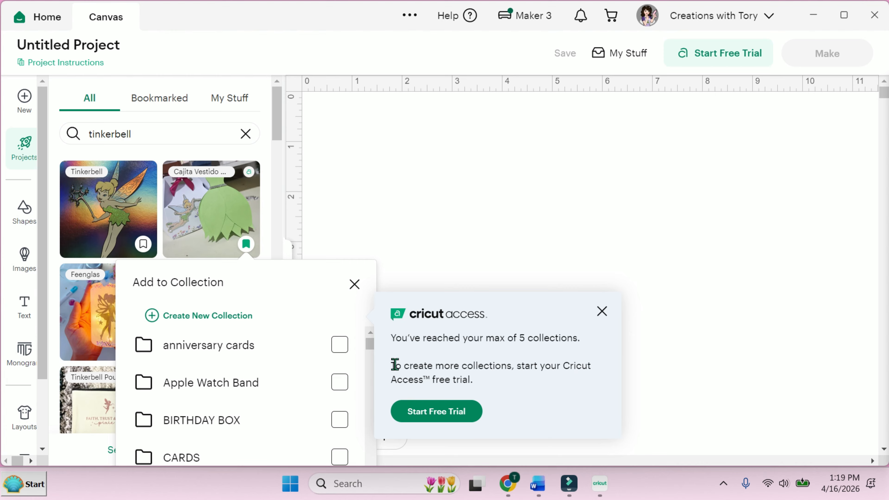
Step: Look through the list of existing collections and dismiss the Cricut Access offer
{"action": "left_click_drag", "start_coordinate": [370, 345], "coordinate": [370, 490]}
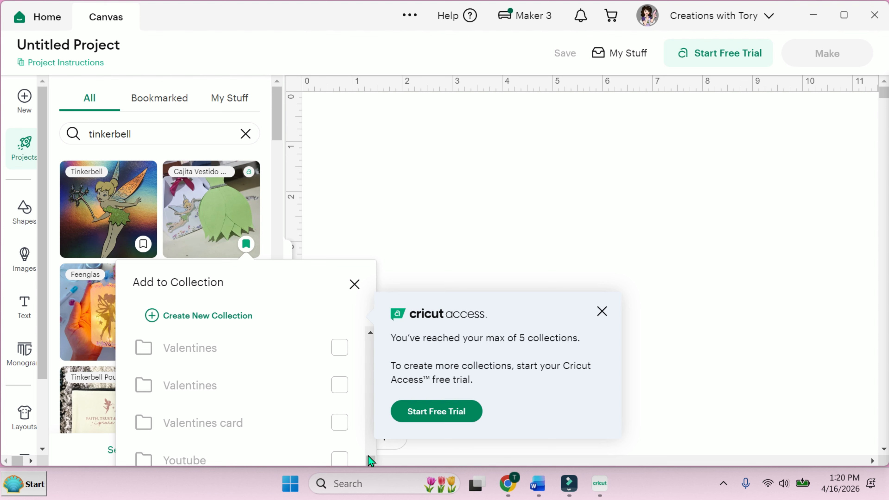
{"action": "left_click_drag", "start_coordinate": [368, 456], "coordinate": [366, 439]}
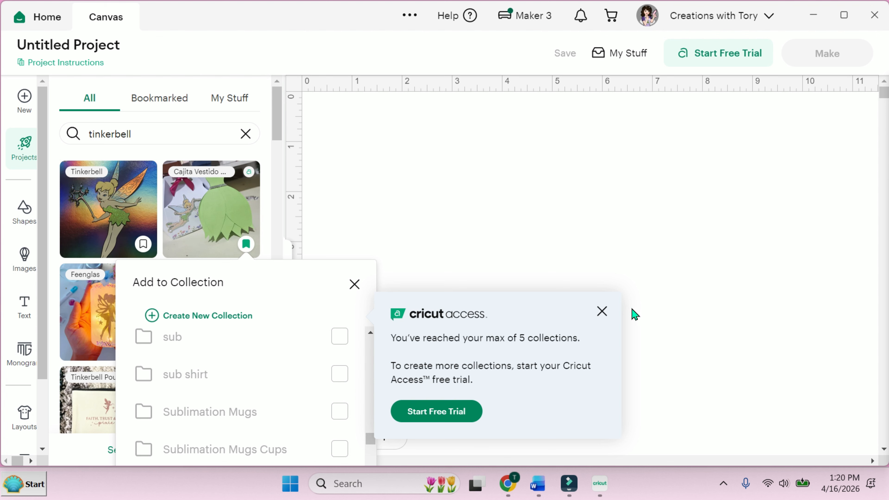
{"action": "left_click", "coordinate": [602, 311]}
Step: Browse the bookmarked projects and the saved projects under My Stuff
{"action": "left_click", "coordinate": [154, 105]}
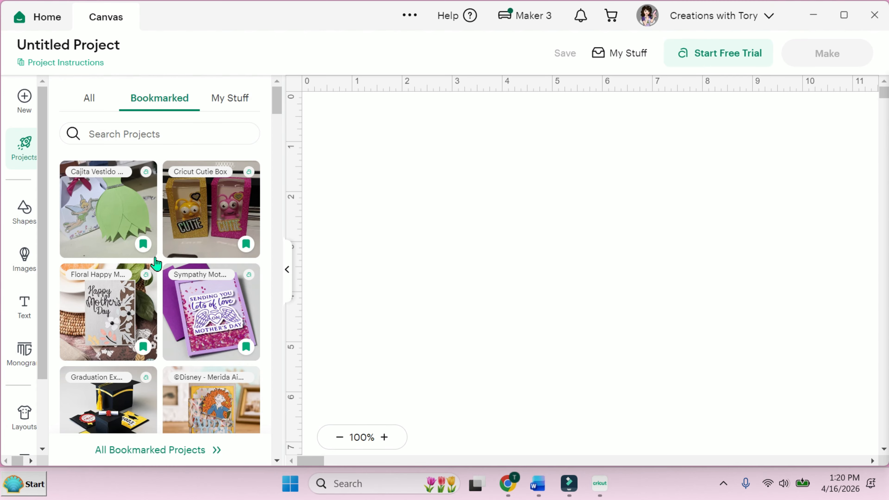
{"action": "left_click_drag", "start_coordinate": [277, 101], "coordinate": [276, 124]}
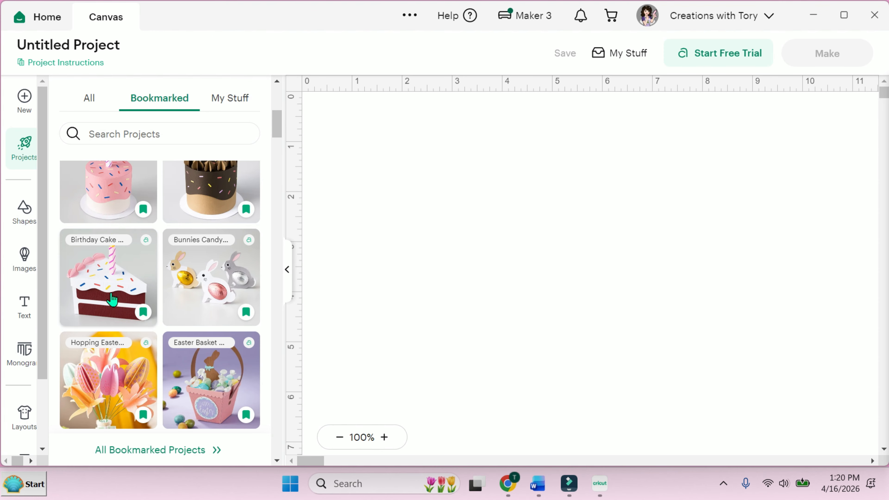
{"action": "left_click_drag", "start_coordinate": [275, 125], "coordinate": [275, 142]}
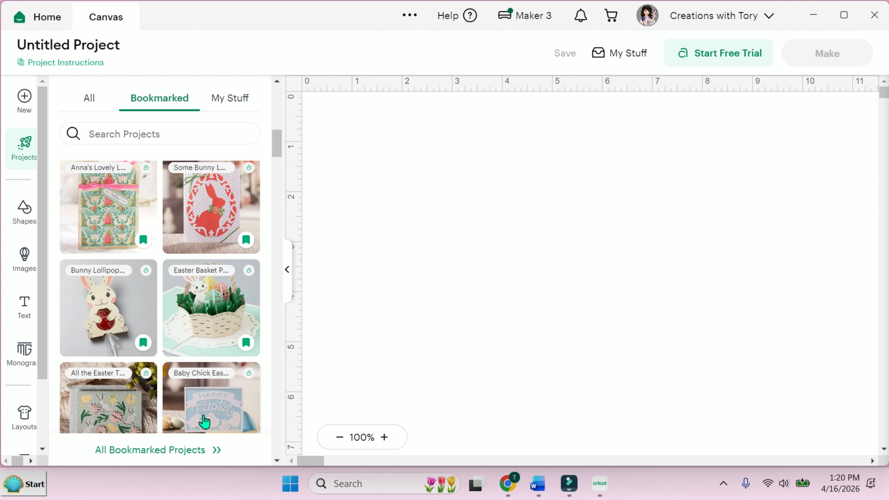
{"action": "left_click_drag", "start_coordinate": [277, 149], "coordinate": [303, 100]}
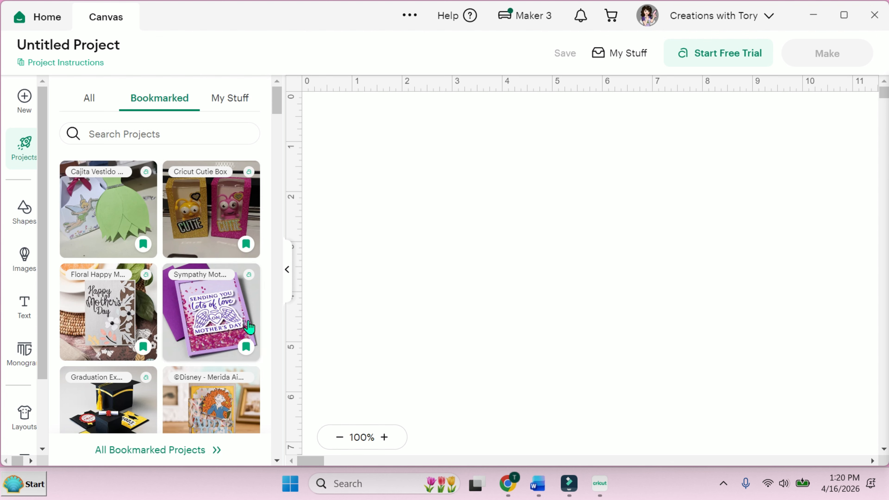
{"action": "left_click", "coordinate": [230, 108]}
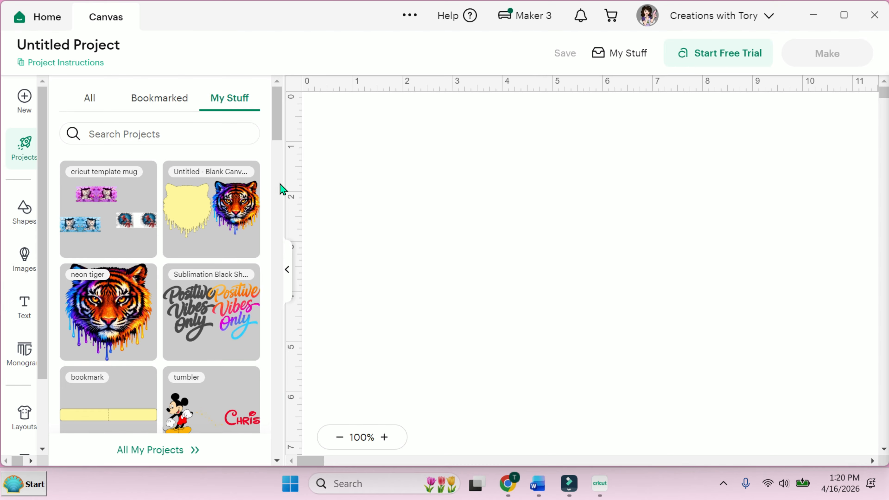
{"action": "left_click_drag", "start_coordinate": [278, 122], "coordinate": [292, 360]}
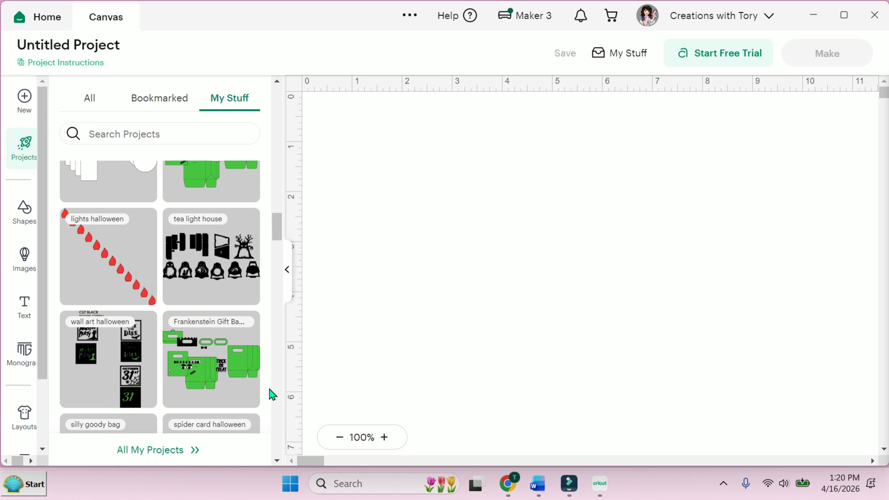
Step: Browse the free and subscription shapes, and show the filters available for the shape library
{"action": "left_click", "coordinate": [25, 214]}
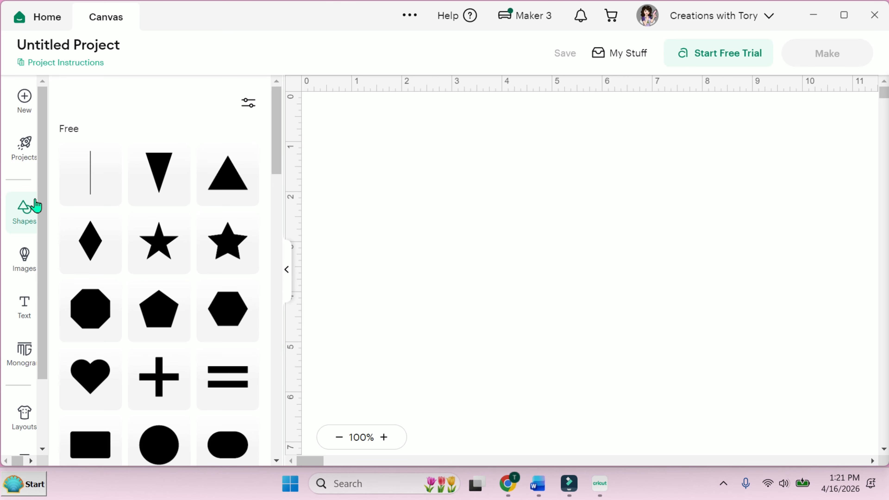
{"action": "left_click_drag", "start_coordinate": [283, 137], "coordinate": [278, 235]}
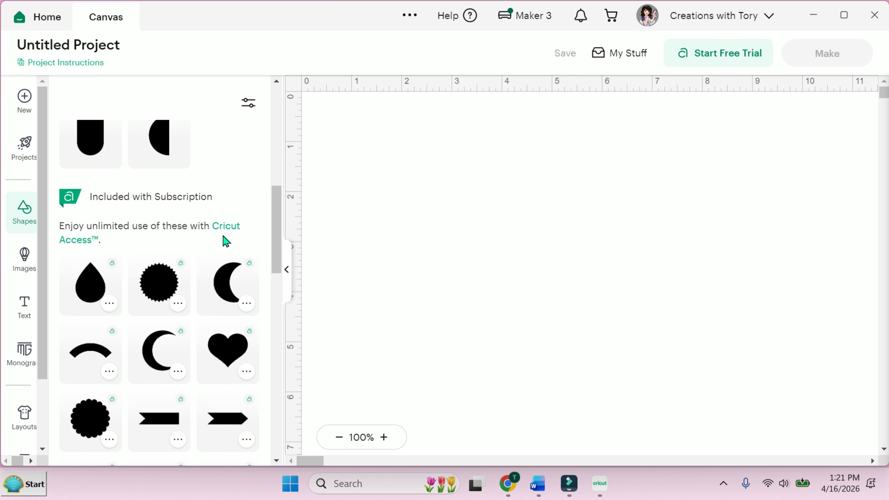
{"action": "left_click_drag", "start_coordinate": [274, 229], "coordinate": [252, 104]}
{"action": "left_click", "coordinate": [249, 104]}
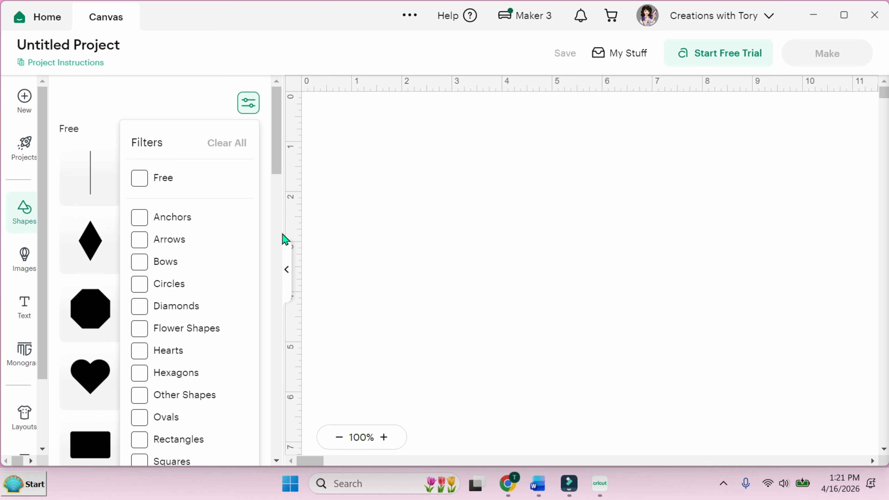
Step: Filter the shape library to free bow shapes and view the matching shapes
{"action": "left_click", "coordinate": [140, 179]}
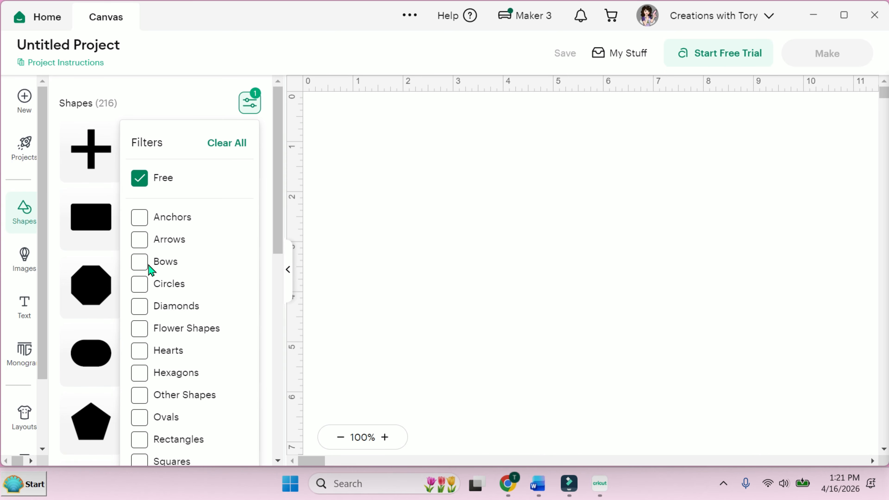
{"action": "left_click", "coordinate": [140, 263]}
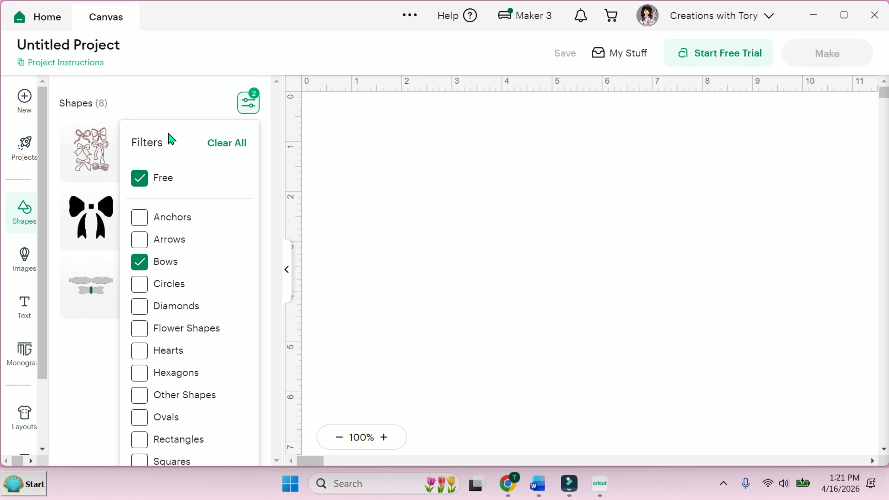
{"action": "left_click_drag", "start_coordinate": [210, 127], "coordinate": [186, 108]}
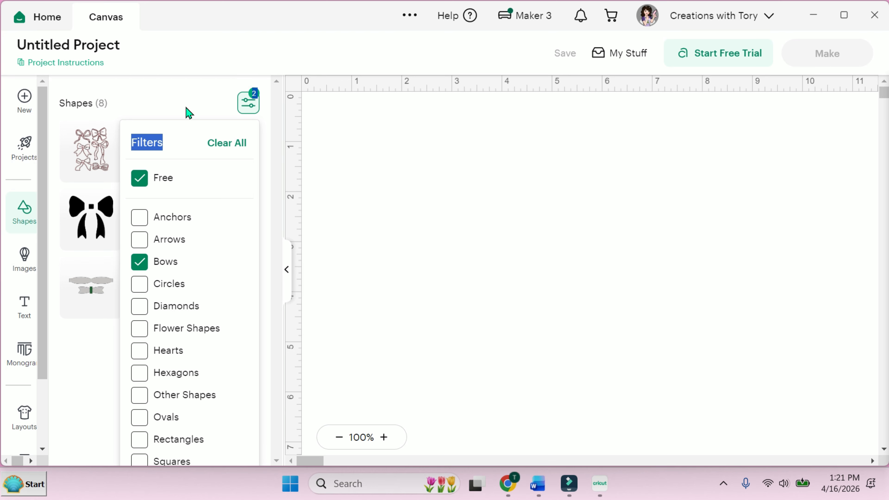
{"action": "left_click", "coordinate": [191, 92]}
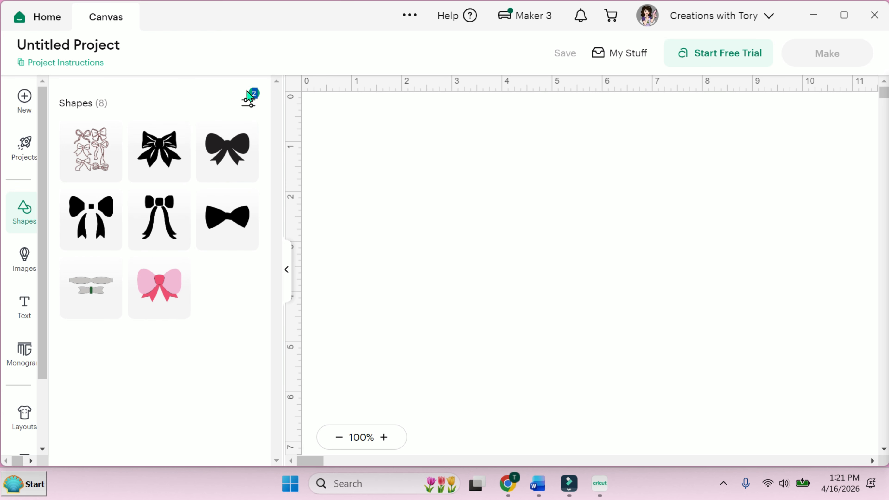
{"action": "left_click", "coordinate": [251, 102]}
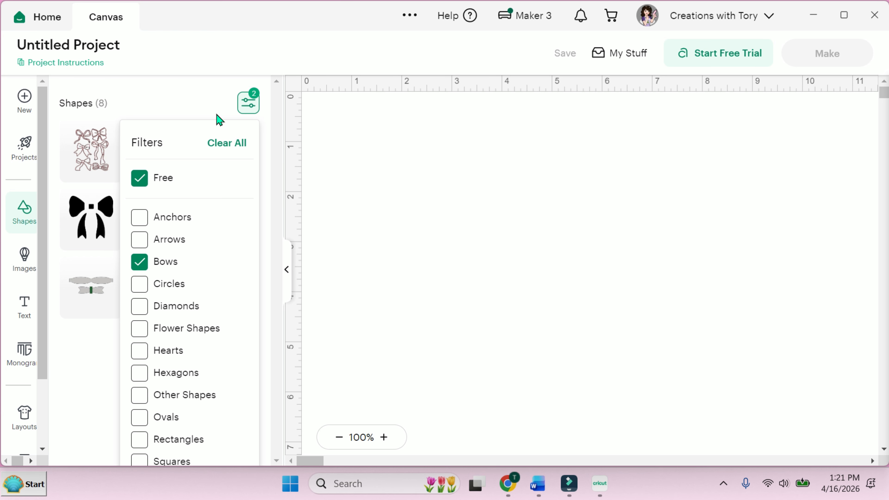
{"action": "left_click", "coordinate": [212, 97]}
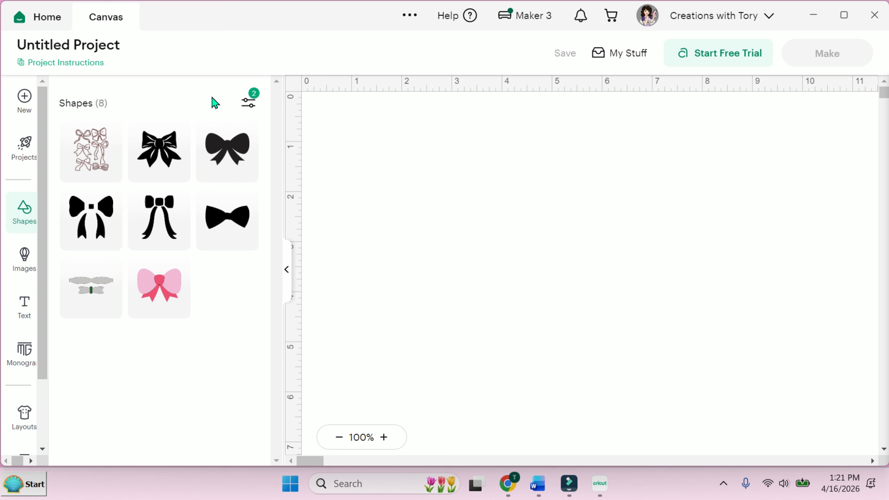
Step: Add Diamonds to the shape filters and look through the matching free shapes
{"action": "left_click", "coordinate": [251, 105]}
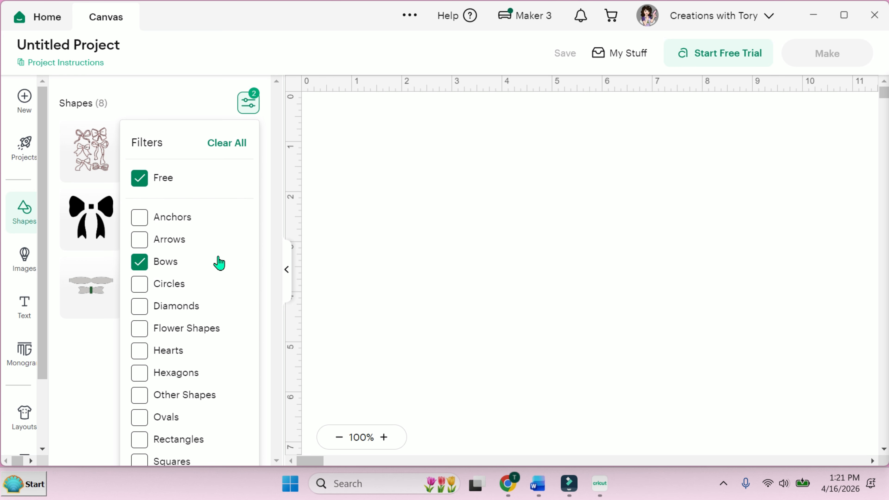
{"action": "left_click", "coordinate": [147, 309]}
{"action": "left_click", "coordinate": [177, 98]}
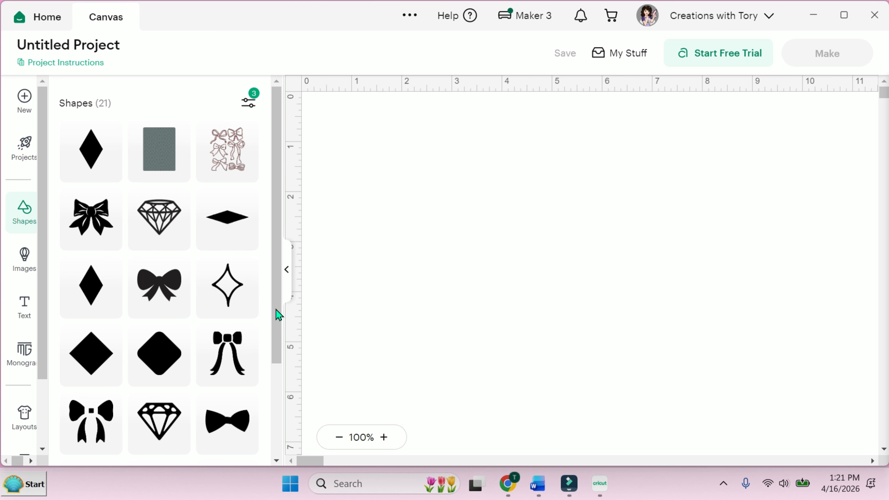
{"action": "left_click_drag", "start_coordinate": [273, 251], "coordinate": [285, 193]}
Step: Add a text object to the canvas, duplicate it, and place the copy near the canvas's upper area
{"action": "left_click", "coordinate": [24, 315]}
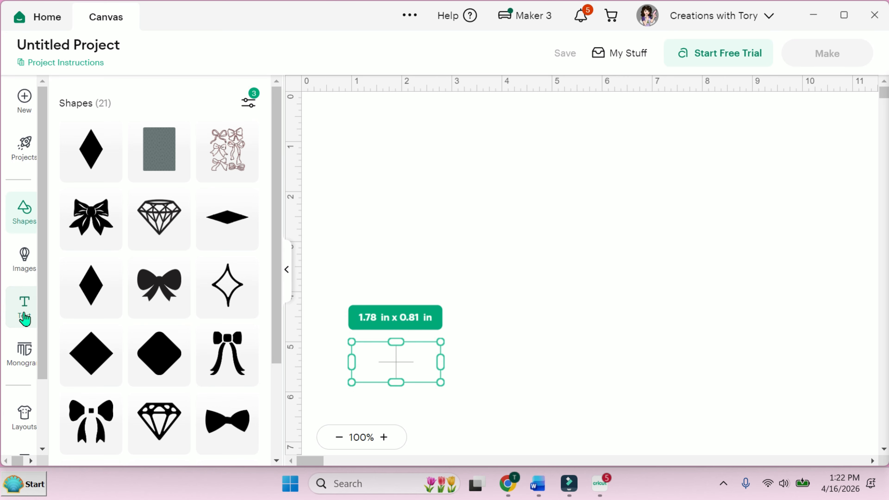
{"action": "left_click", "coordinate": [287, 274]}
{"action": "key", "text": "ctrl+d"}
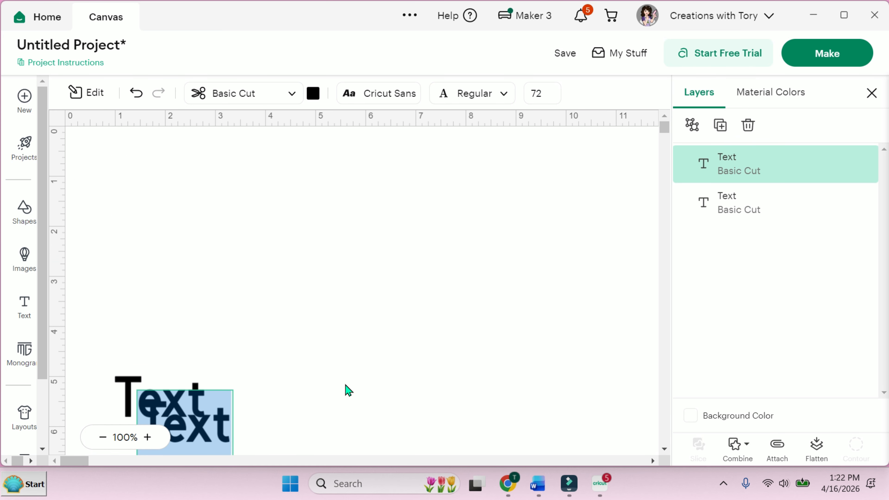
{"action": "left_click_drag", "start_coordinate": [194, 418], "coordinate": [294, 197]}
Step: Change the wording of the duplicated text to "Cricut"
{"action": "double_click", "coordinate": [298, 207]}
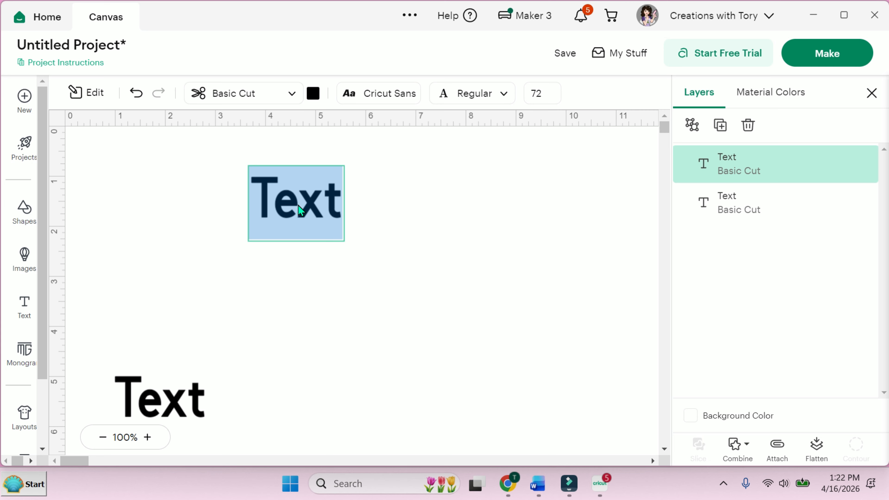
{"action": "type", "text": "Cricut"}
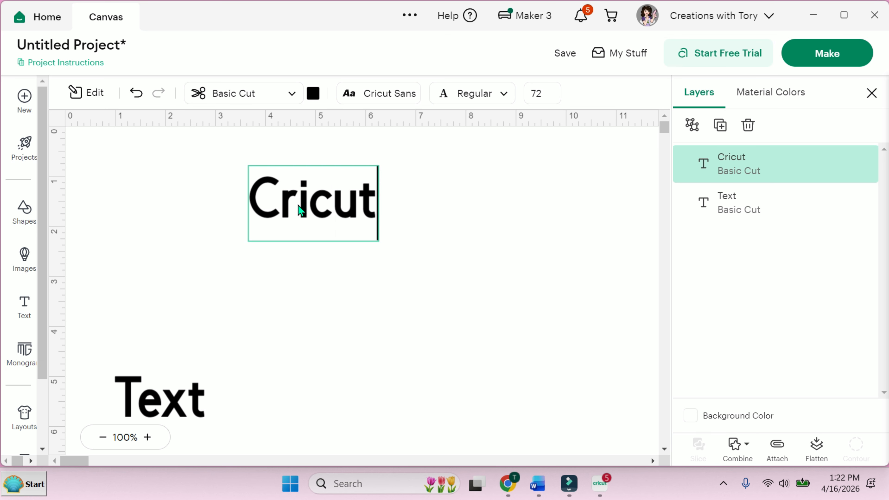
{"action": "left_click", "coordinate": [241, 152]}
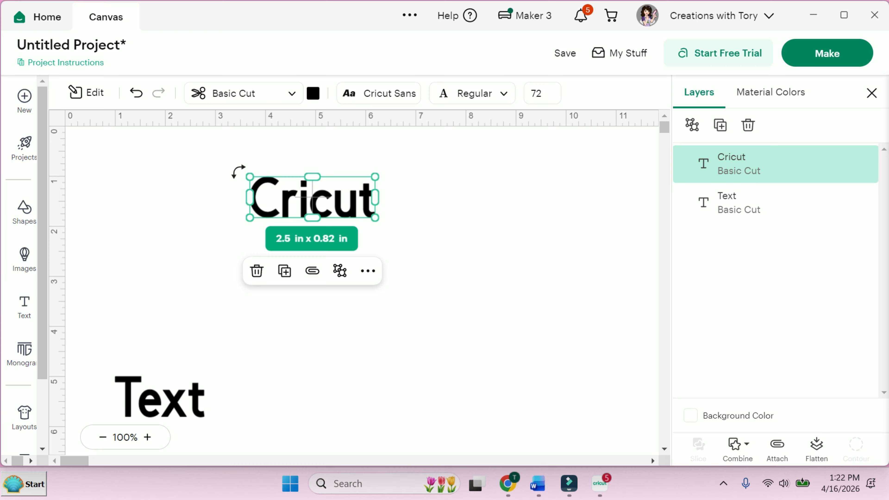
Step: Try the Wavy cut, Perforate and Pen operations on the "Cricut" text
{"action": "left_click", "coordinate": [295, 95]}
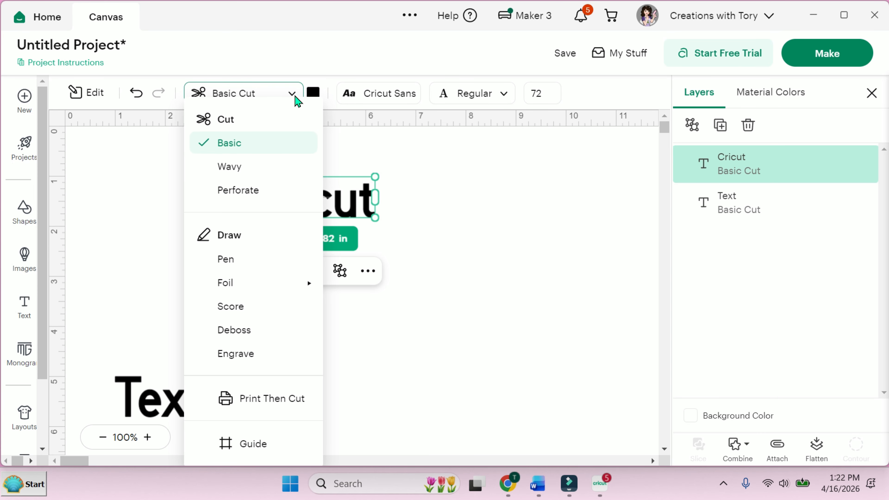
{"action": "left_click", "coordinate": [258, 173]}
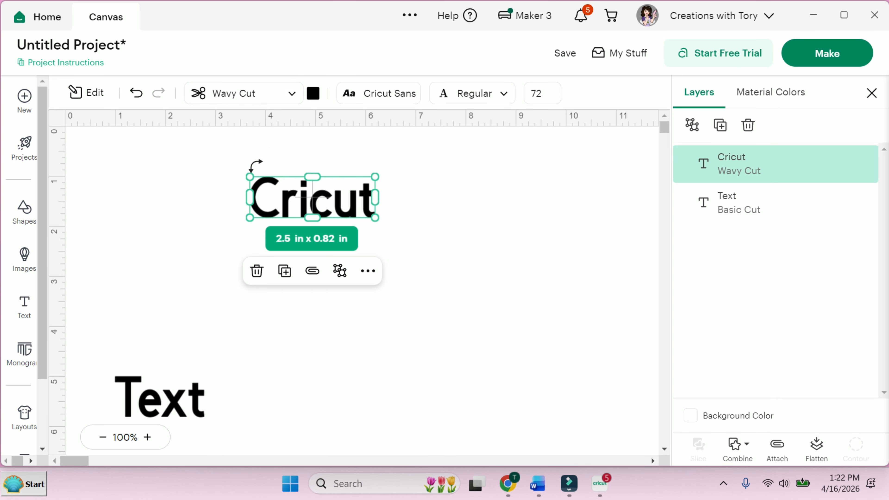
{"action": "left_click", "coordinate": [272, 98]}
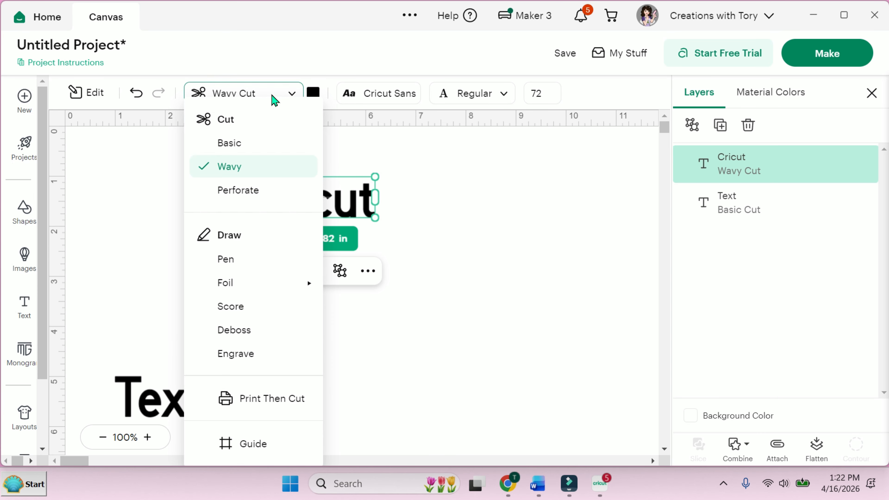
{"action": "left_click", "coordinate": [239, 199]}
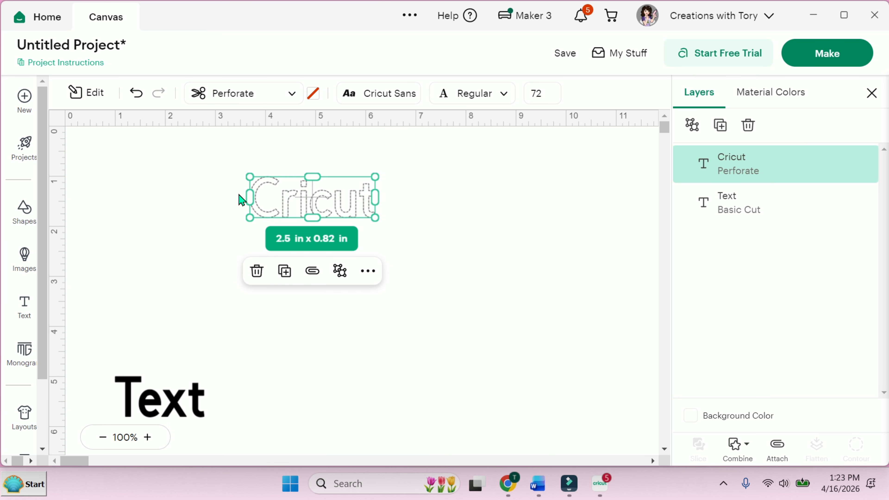
{"action": "left_click", "coordinate": [283, 105]}
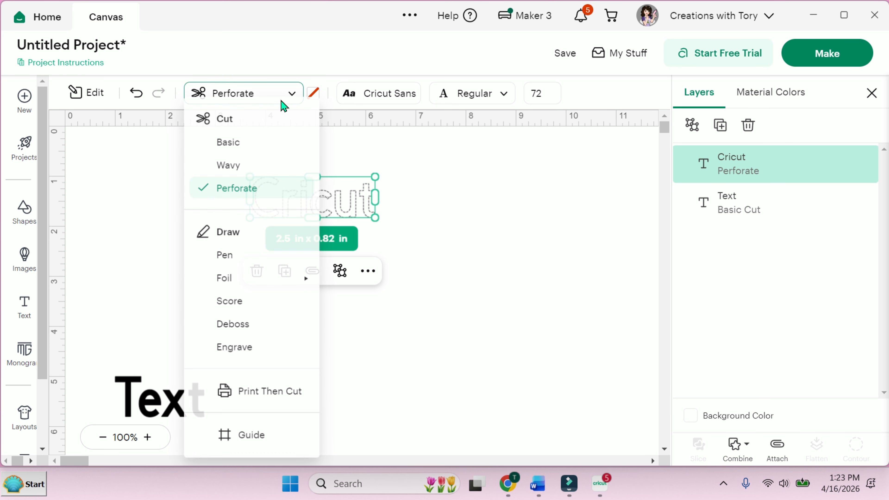
{"action": "left_click", "coordinate": [230, 258]}
Step: Set the operation of the "Cricut" text to Print Then Cut
{"action": "left_click", "coordinate": [249, 105]}
{"action": "mouse_move", "coordinate": [231, 294]}
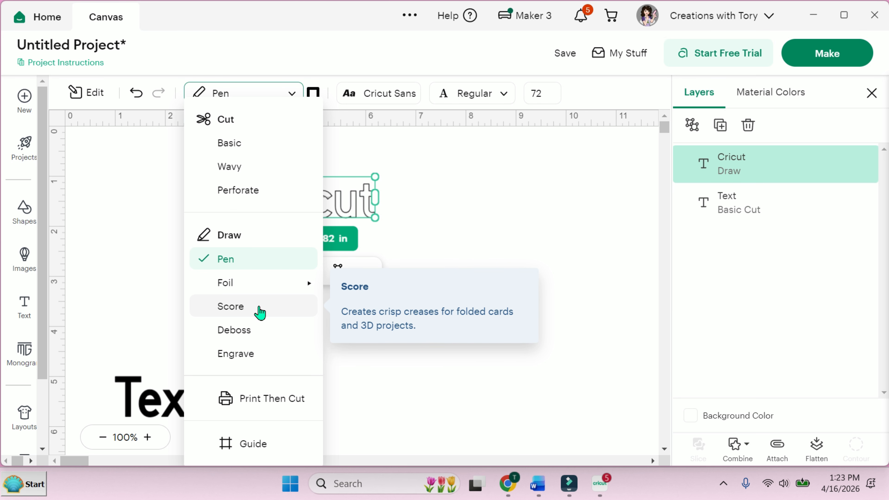
{"action": "left_click", "coordinate": [253, 399]}
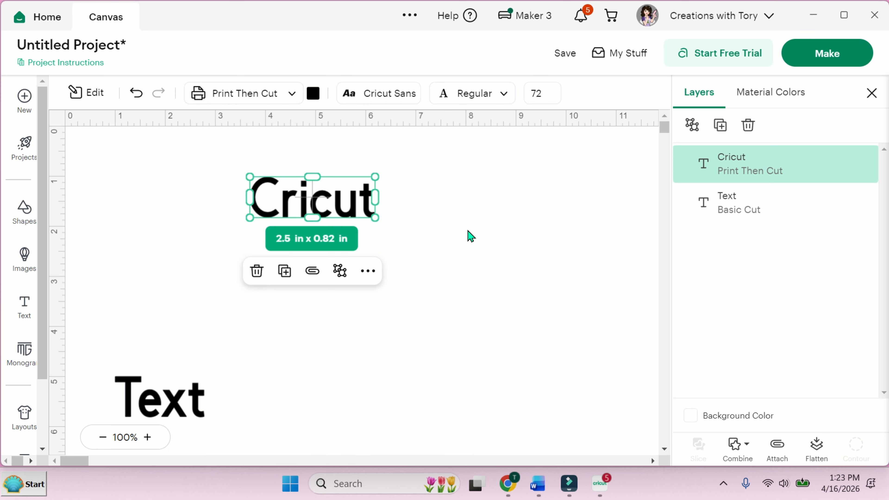
Step: Browse the Cricut, system, recent and bookmarked fonts available for the "Cricut" text
{"action": "left_click", "coordinate": [357, 95]}
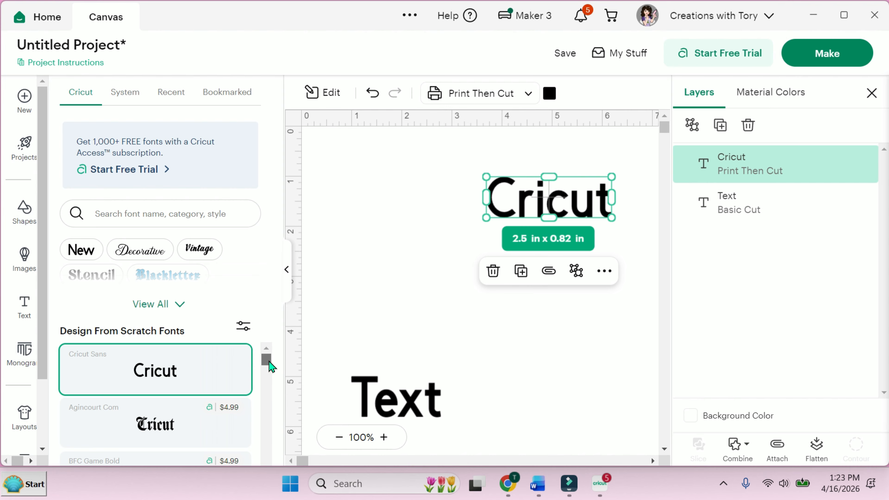
{"action": "scroll", "coordinate": [270, 366], "scroll_direction": "down", "scroll_amount": 2}
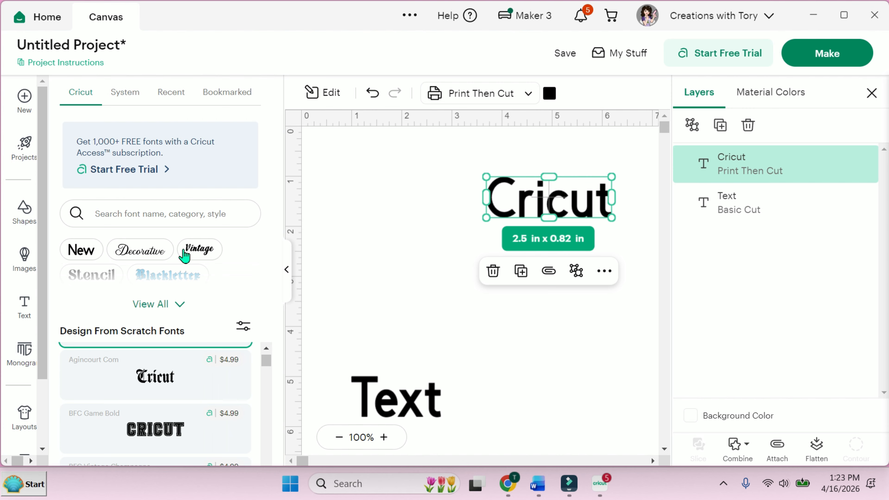
{"action": "left_click", "coordinate": [125, 98]}
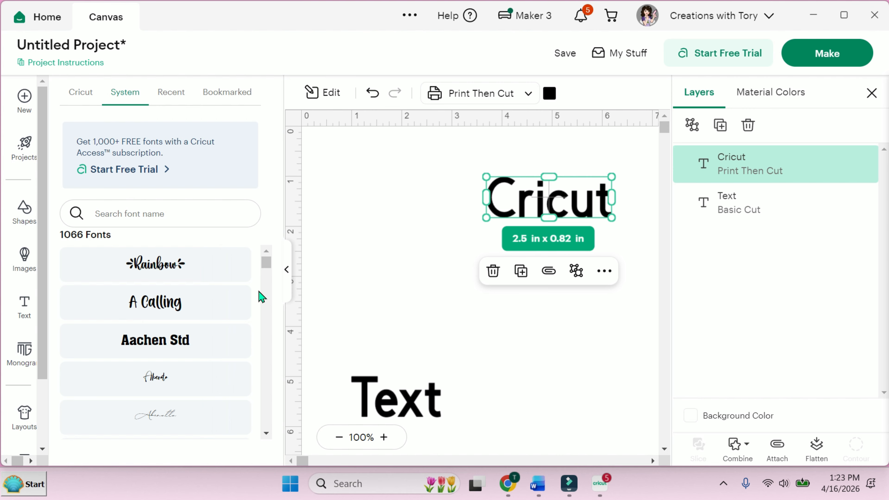
{"action": "left_click_drag", "start_coordinate": [270, 264], "coordinate": [271, 273]}
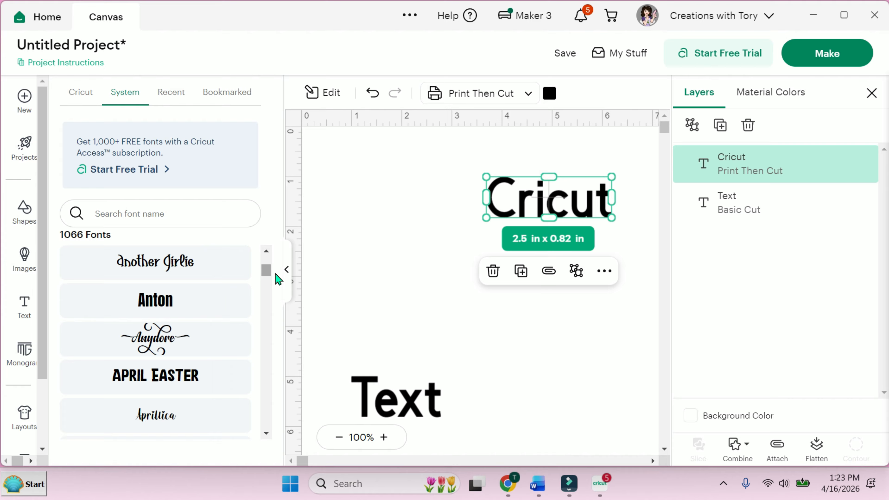
{"action": "left_click", "coordinate": [175, 104]}
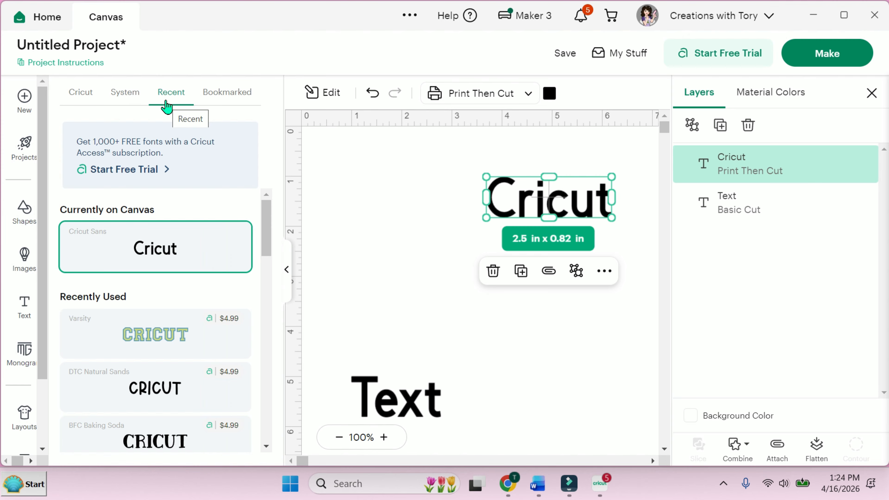
{"action": "left_click", "coordinate": [233, 99]}
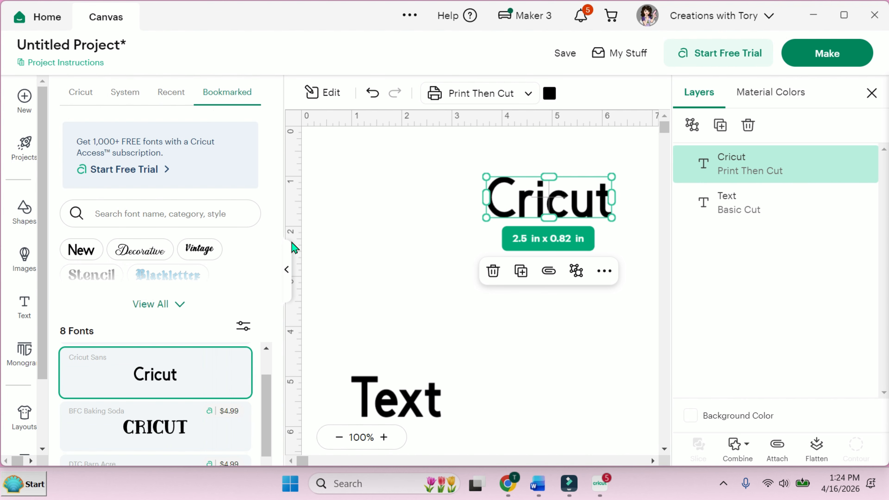
{"action": "left_click_drag", "start_coordinate": [267, 399], "coordinate": [150, 417]}
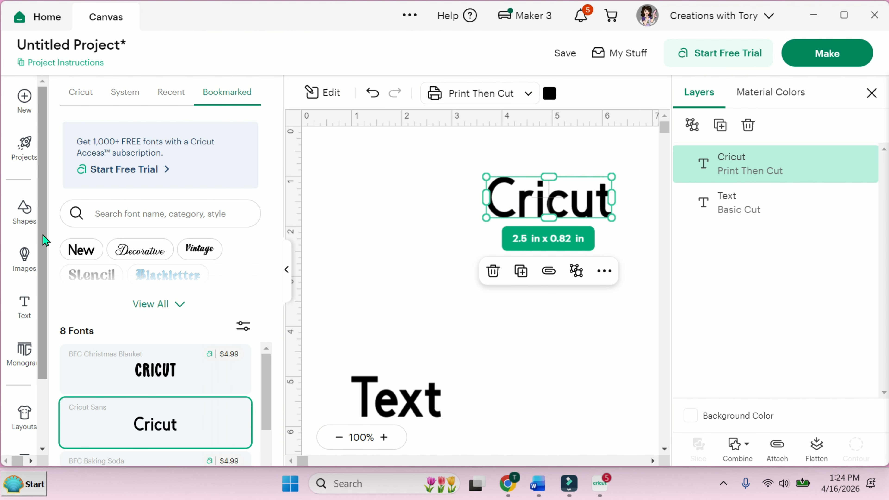
Step: Open the Monogram Maker and try the Cut and Cut + Draw operation types
{"action": "left_click", "coordinate": [25, 354]}
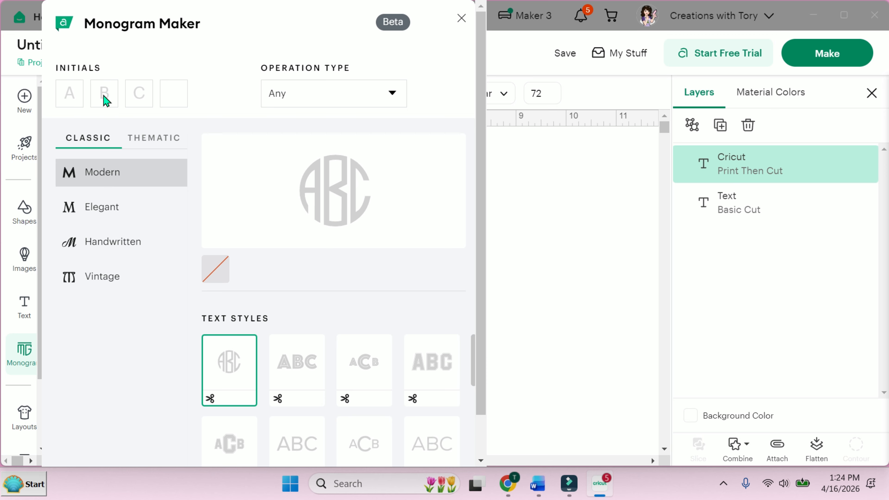
{"action": "left_click", "coordinate": [318, 92]}
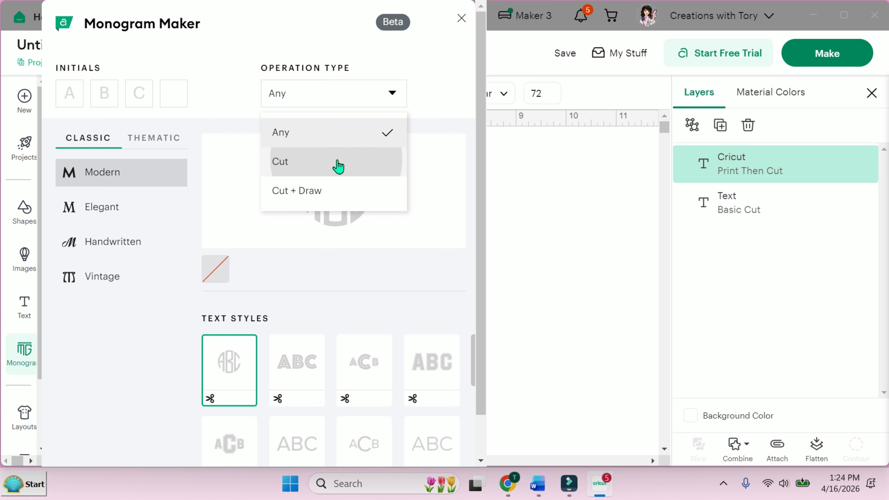
{"action": "left_click", "coordinate": [338, 165]}
{"action": "left_click", "coordinate": [344, 96]}
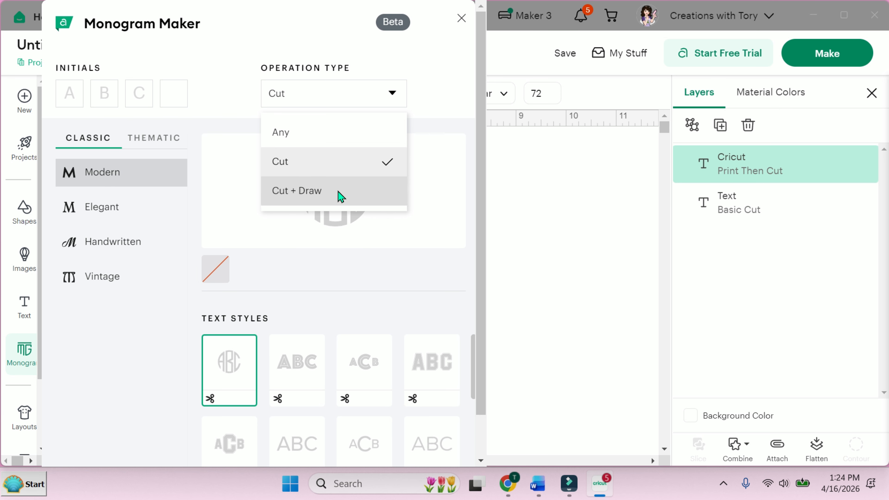
{"action": "left_click", "coordinate": [338, 192]}
Step: Look at the Elegant, Handwritten and Vintage monogram styles, and leave the Monogram Maker without creating a monogram
{"action": "left_click", "coordinate": [96, 218]}
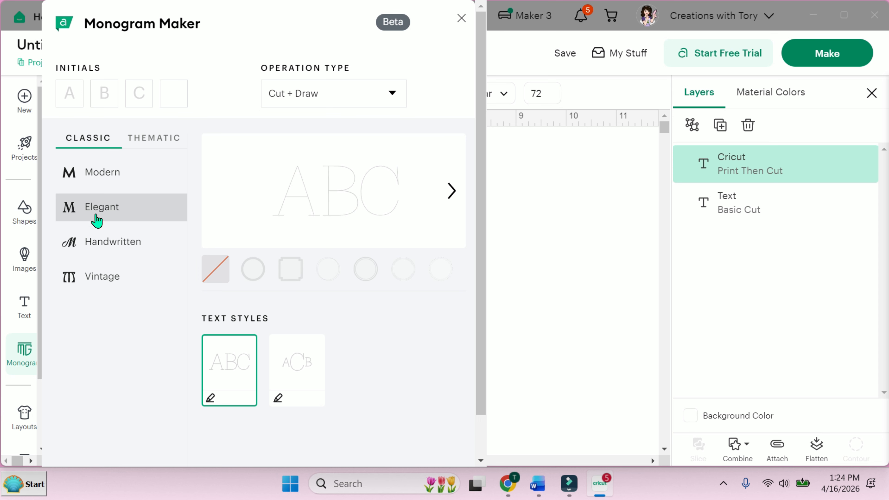
{"action": "left_click", "coordinate": [117, 249]}
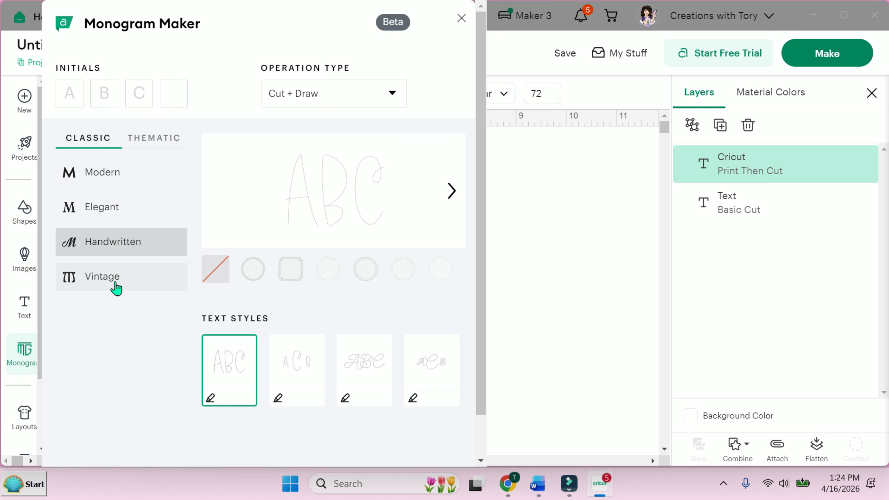
{"action": "left_click", "coordinate": [115, 287]}
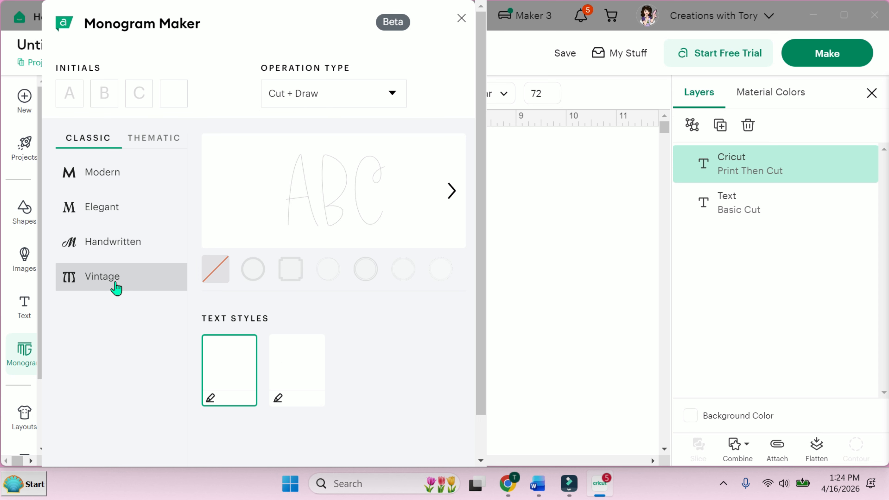
{"action": "left_click", "coordinate": [460, 18]}
Step: Add the Adult Medium T-shirt layout guide to the canvas and close the layout choices
{"action": "scroll", "coordinate": [47, 379], "scroll_direction": "down", "scroll_amount": 3}
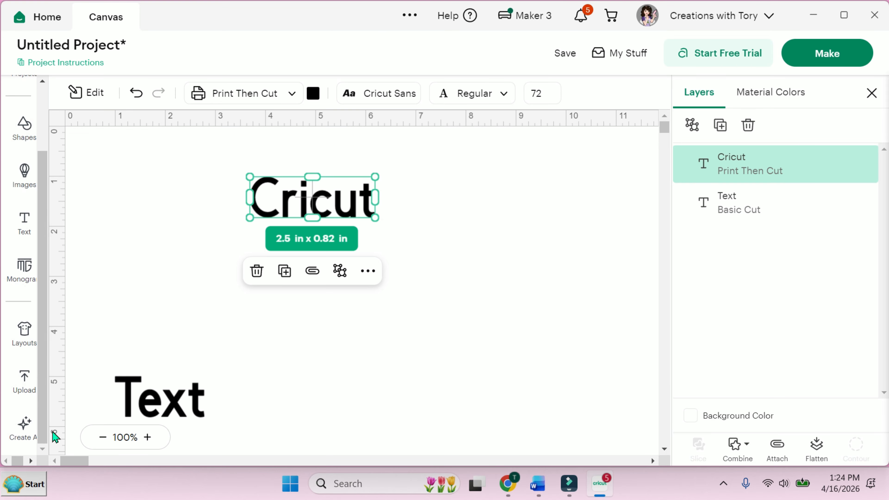
{"action": "left_click", "coordinate": [22, 337]}
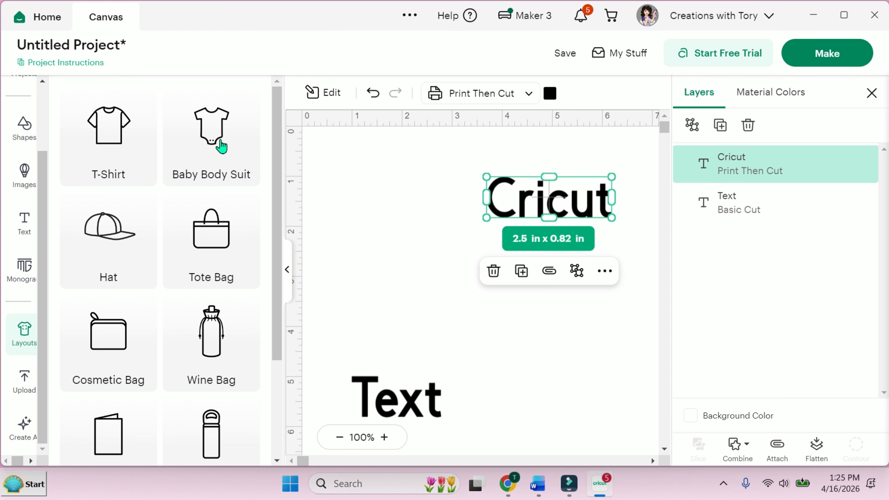
{"action": "left_click", "coordinate": [114, 142]}
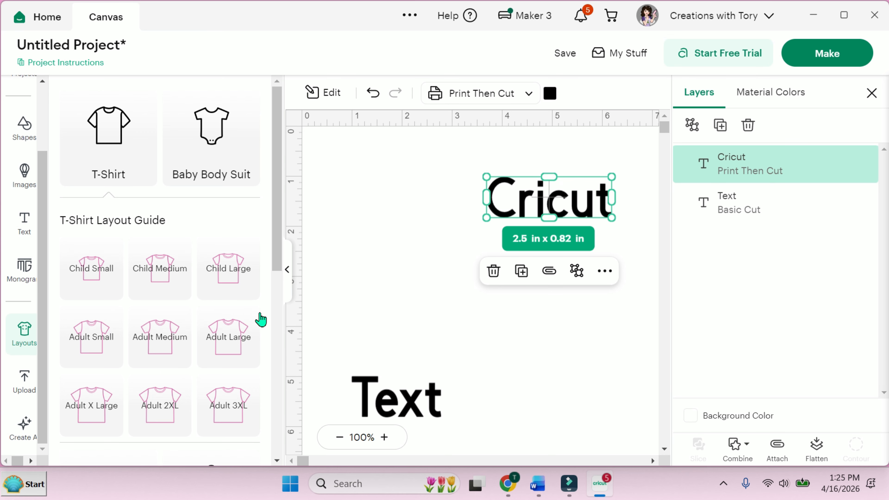
{"action": "left_click", "coordinate": [161, 346]}
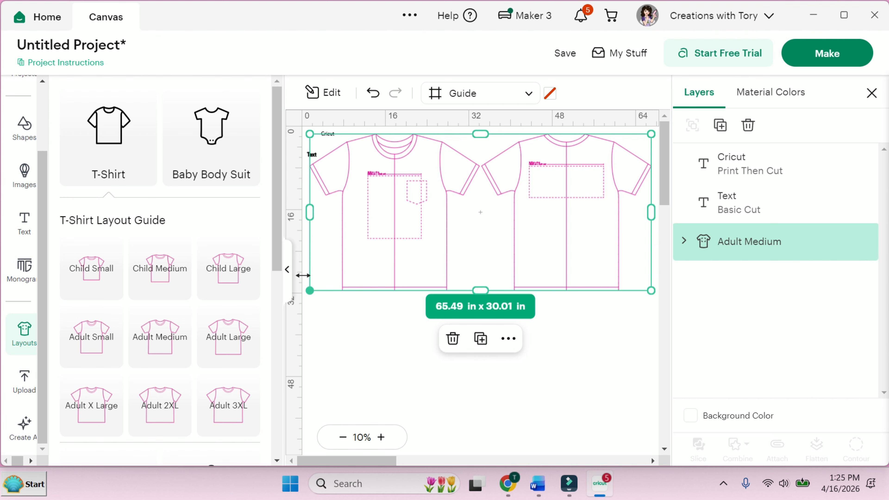
{"action": "left_click", "coordinate": [287, 269]}
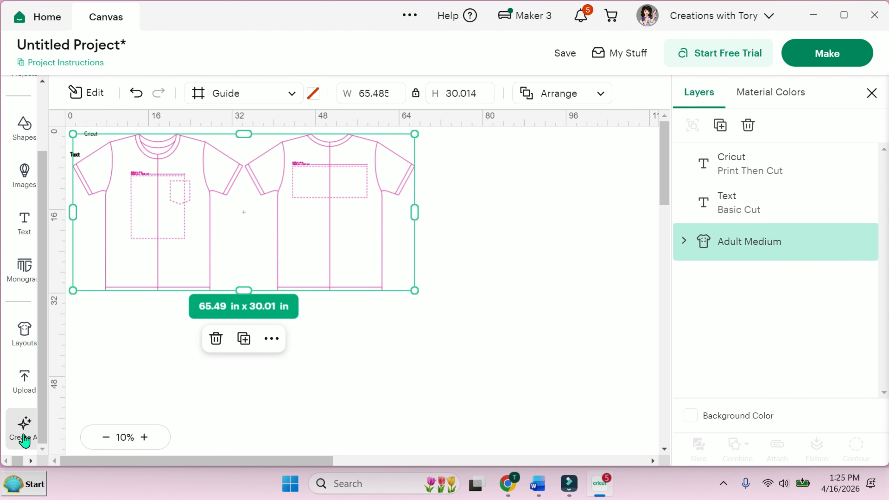
Step: Open the AI image generator and clear the canvas of the T-shirt layout guide and the two text objects
{"action": "left_click", "coordinate": [25, 439]}
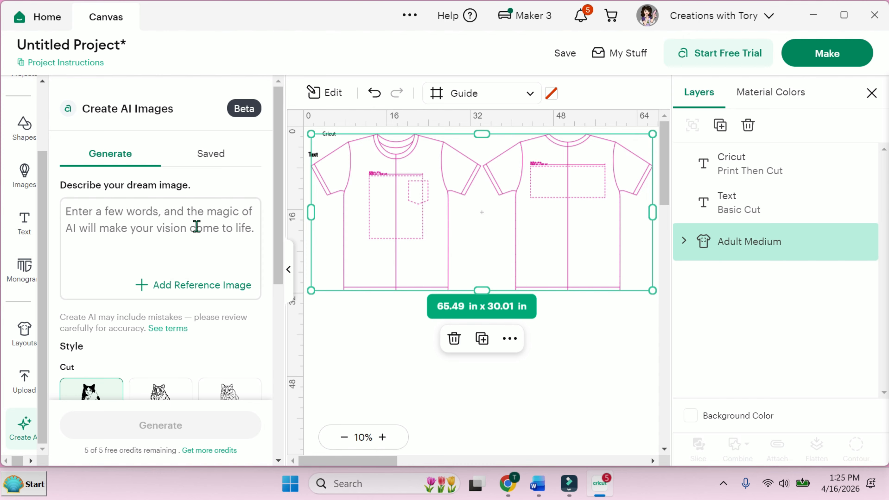
{"action": "mouse_move", "coordinate": [278, 264]}
{"action": "left_mouse_down"}
{"action": "mouse_move", "coordinate": [291, 438]}
{"action": "mouse_move", "coordinate": [377, 184]}
{"action": "left_mouse_up"}
{"action": "key", "text": "Delete"}
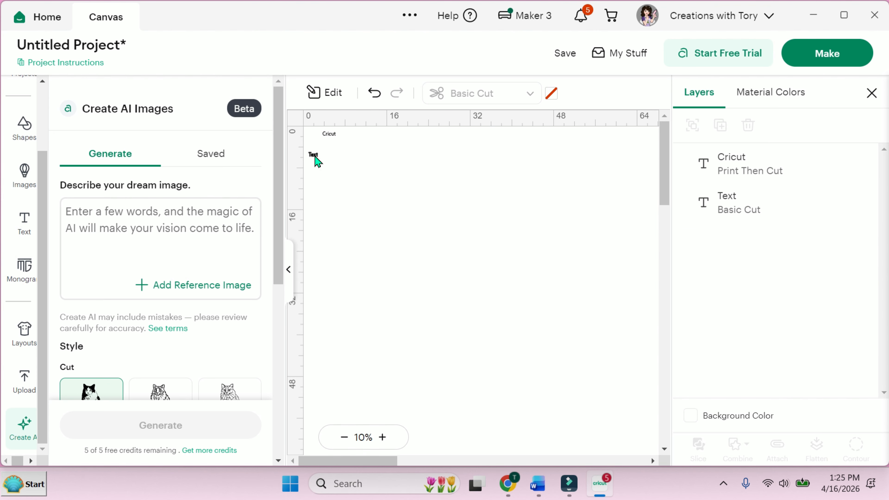
Step: Generate an AI image from the prompt "a big fat cat sitting on a hat, next to a giraffe"
{"action": "left_click", "coordinate": [195, 238]}
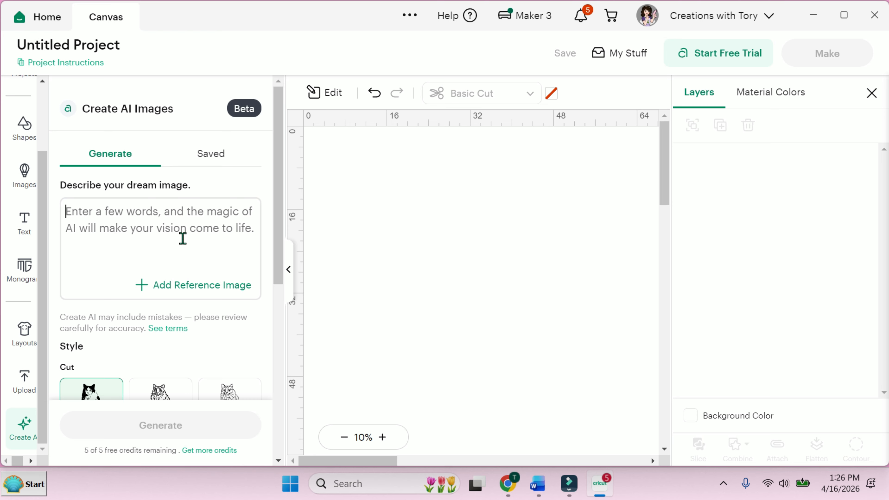
{"action": "type", "text": "a big fat cat sitting on"}
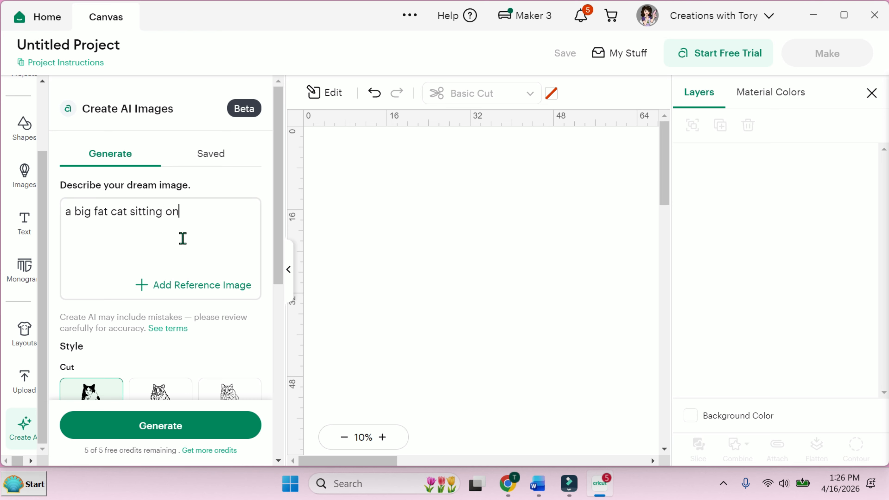
{"action": "type", "text": " a hat, b"}
{"action": "type", "text": " next to a"}
{"action": "type", "text": " giraffe"}
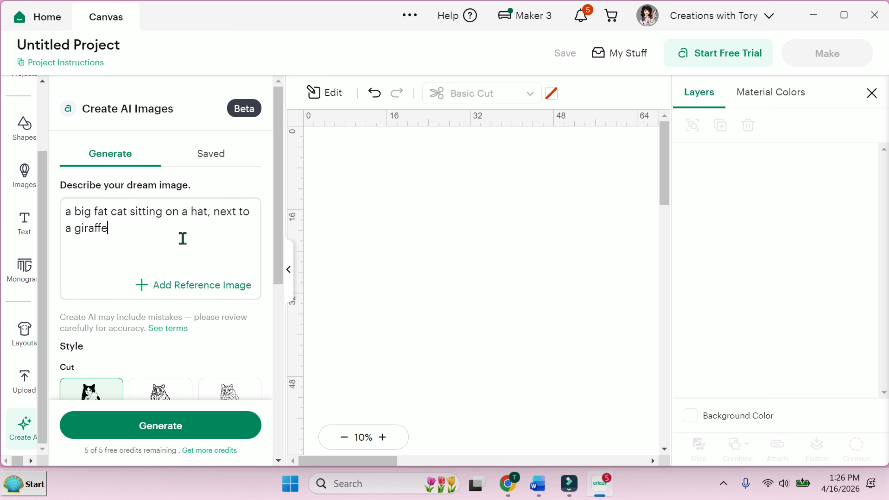
{"action": "key", "text": "Return"}
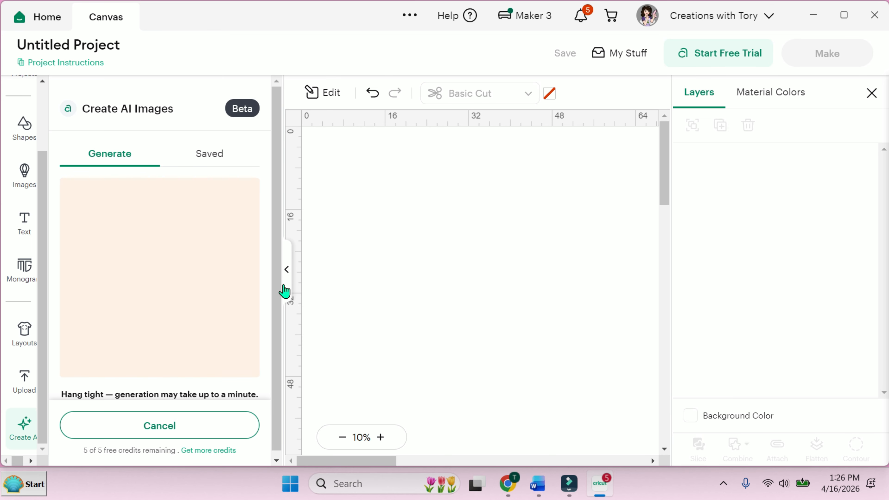
Step: Place the generated cat and giraffe image on the canvas and enlarge it to about 41.7 × 50.6 in
{"action": "scroll", "coordinate": [281, 315], "scroll_direction": "down", "scroll_amount": 1}
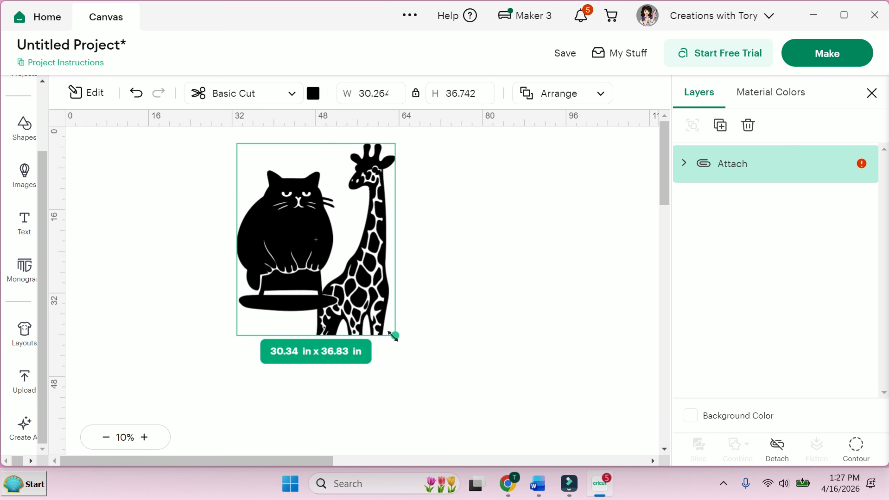
{"action": "left_click_drag", "start_coordinate": [391, 333], "coordinate": [454, 407]}
{"action": "left_click_drag", "start_coordinate": [340, 337], "coordinate": [359, 338]}
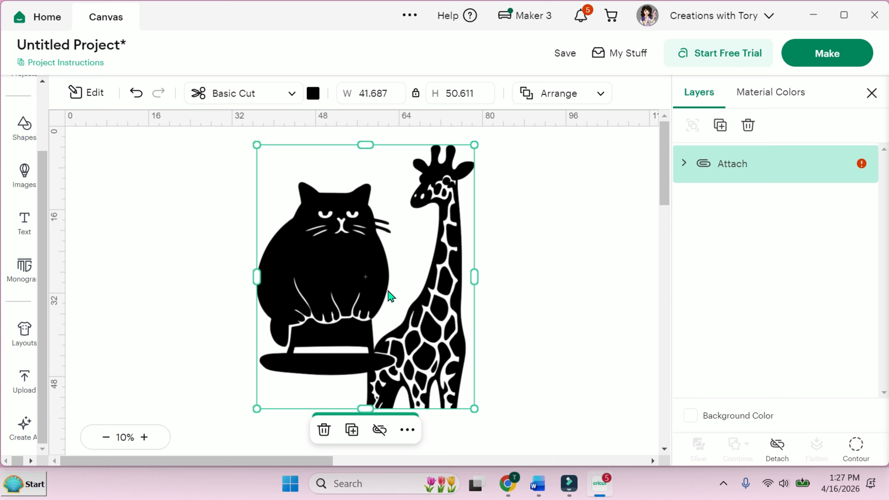
Step: Add two rectangle shapes to the canvas and remove the cat and giraffe image
{"action": "left_click", "coordinate": [24, 128]}
{"action": "left_click", "coordinate": [75, 220]}
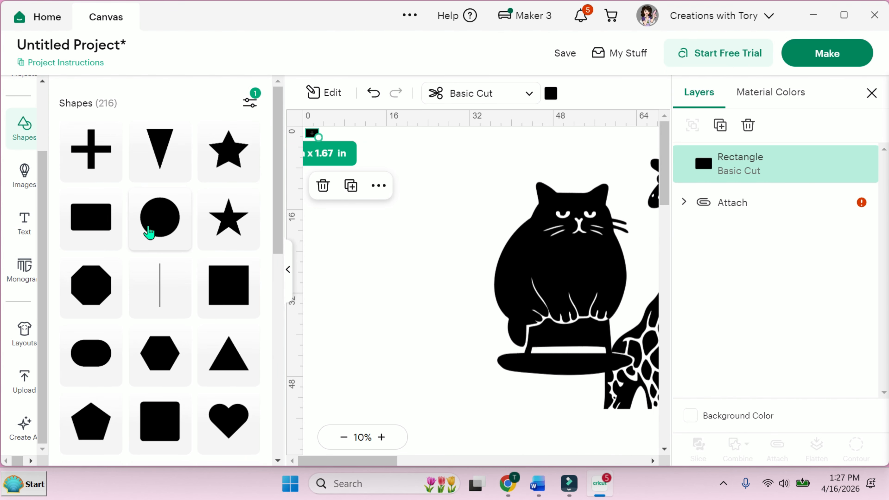
{"action": "left_click", "coordinate": [107, 227]}
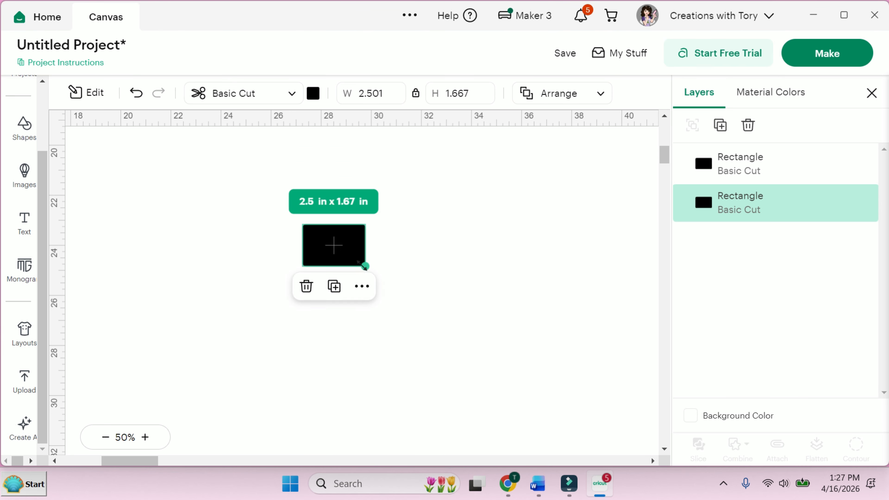
Step: Enlarge one of the rectangles to about 7.42 × 4.94 in and unlock its proportions
{"action": "left_click_drag", "start_coordinate": [365, 266], "coordinate": [427, 351]}
{"action": "left_click_drag", "start_coordinate": [375, 306], "coordinate": [405, 274]}
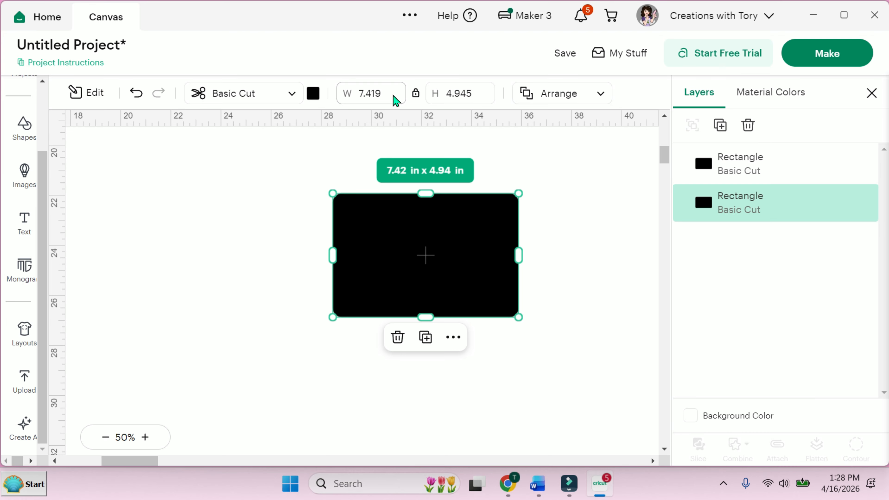
{"action": "left_click", "coordinate": [418, 95]}
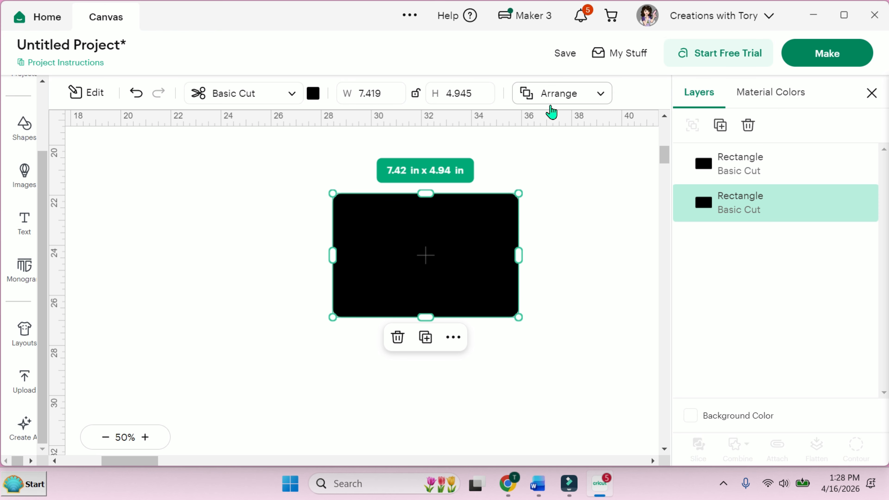
Step: Duplicate the enlarged rectangle and recolour the copy light pink, placed beside the original
{"action": "right_click", "coordinate": [388, 254]}
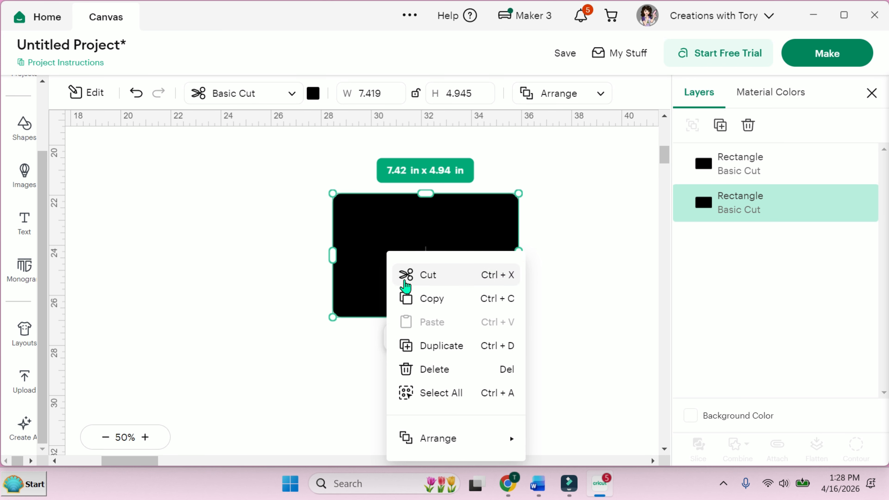
{"action": "left_click", "coordinate": [433, 347]}
{"action": "left_click_drag", "start_coordinate": [399, 303], "coordinate": [260, 295]}
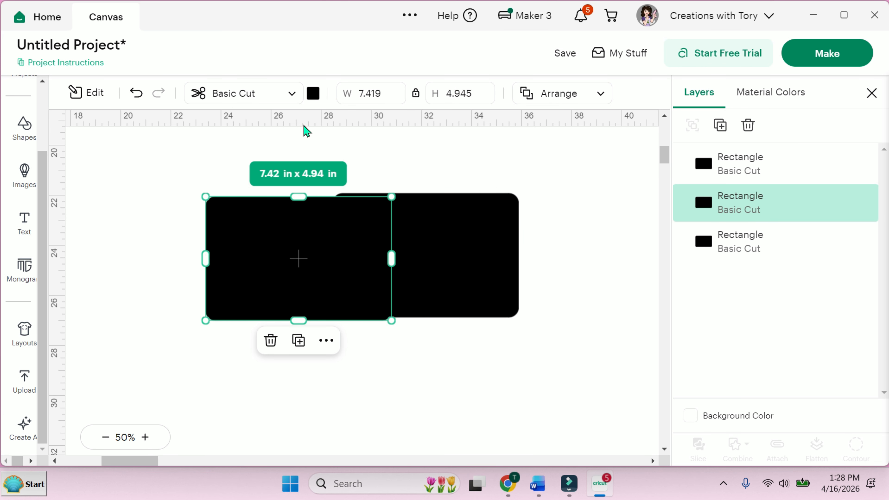
{"action": "left_click", "coordinate": [313, 93]}
{"action": "left_click", "coordinate": [329, 179]}
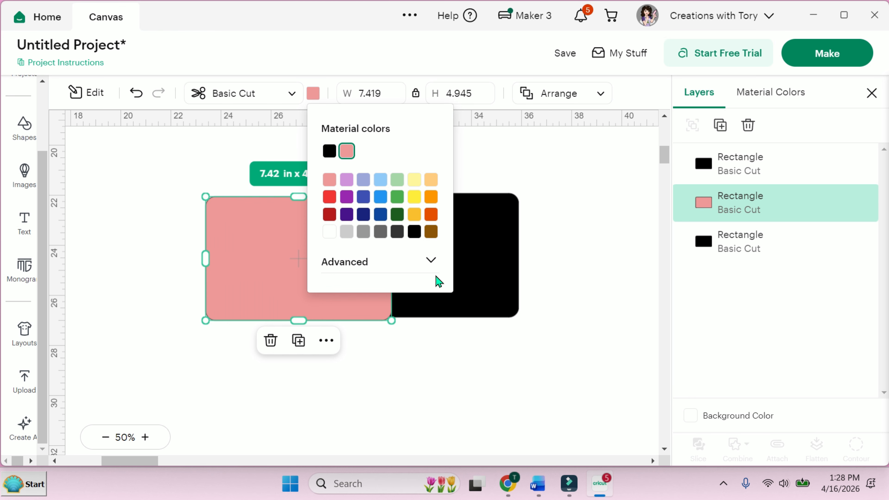
Step: Recolour the large black rectangle purple and narrow it to about 4.31 in wide, overlapping the pink rectangle's edge
{"action": "left_click", "coordinate": [481, 285]}
{"action": "left_click_drag", "start_coordinate": [481, 286], "coordinate": [549, 282]}
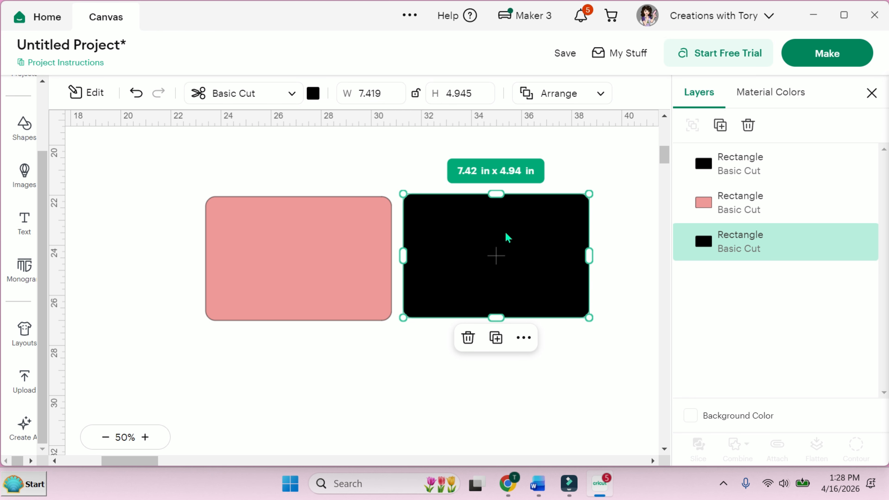
{"action": "left_click", "coordinate": [314, 94]}
{"action": "left_click", "coordinate": [346, 197]}
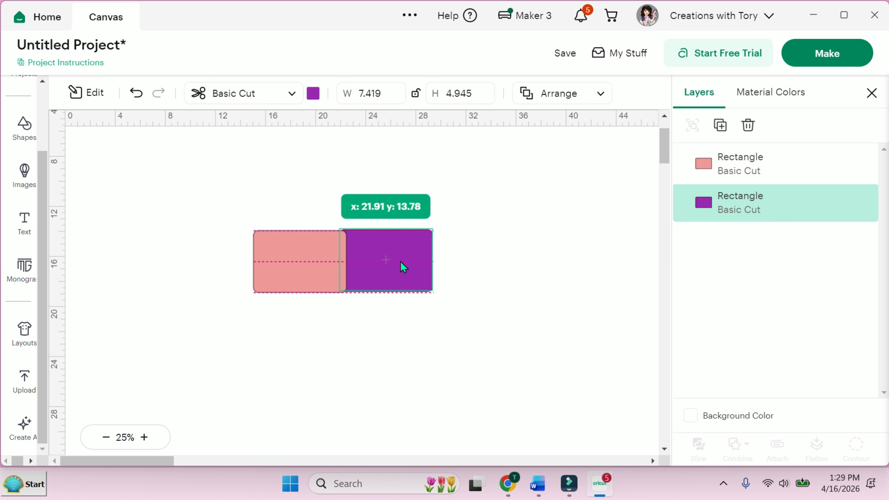
{"action": "left_click_drag", "start_coordinate": [402, 262], "coordinate": [361, 255]}
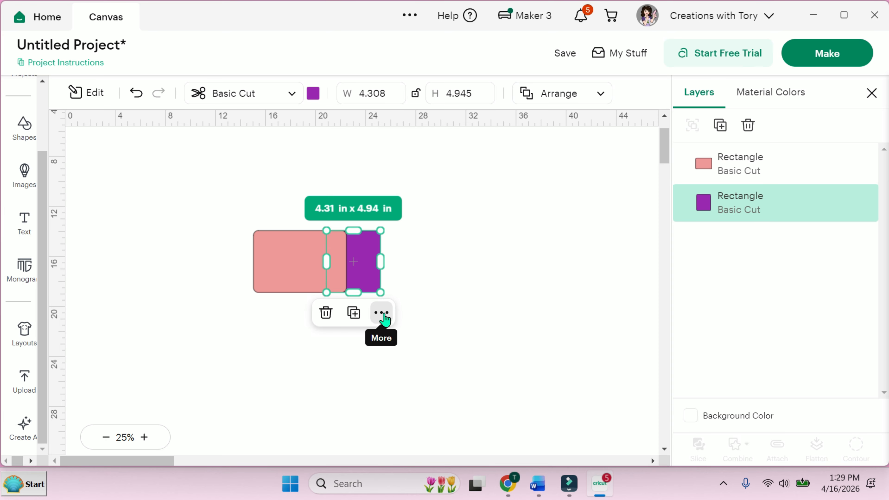
Step: Bring the purple rectangle to the front and centre it over the pink rectangle
{"action": "left_click", "coordinate": [383, 315]}
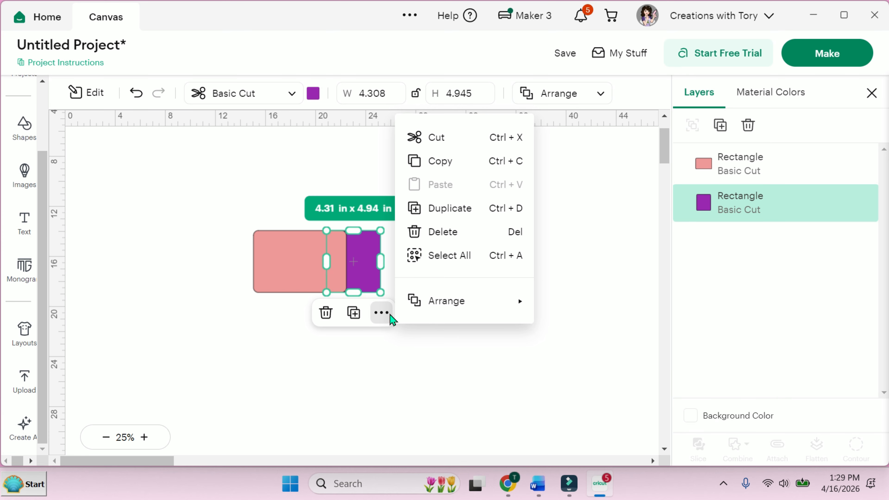
{"action": "mouse_move", "coordinate": [451, 308]}
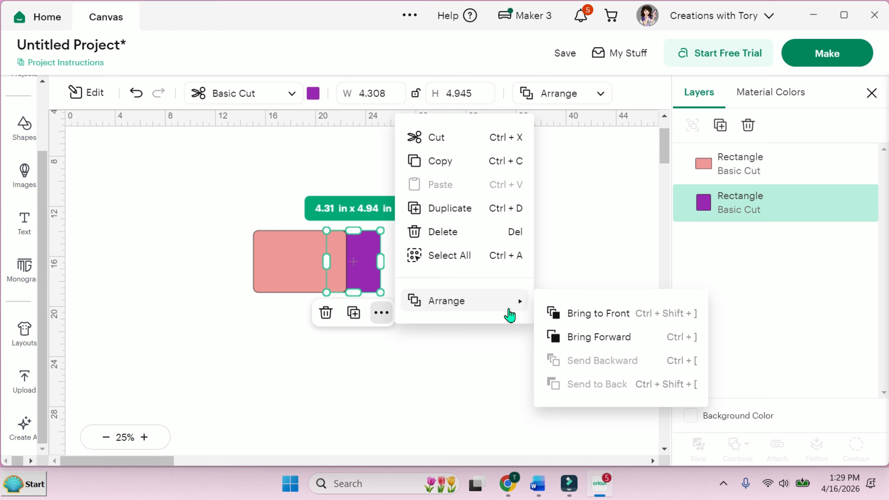
{"action": "left_click", "coordinate": [577, 317]}
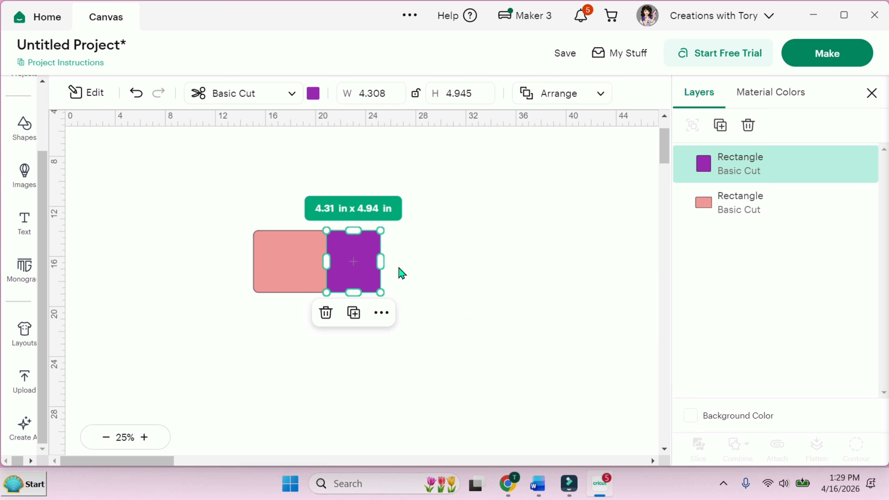
{"action": "left_click_drag", "start_coordinate": [359, 264], "coordinate": [304, 260]}
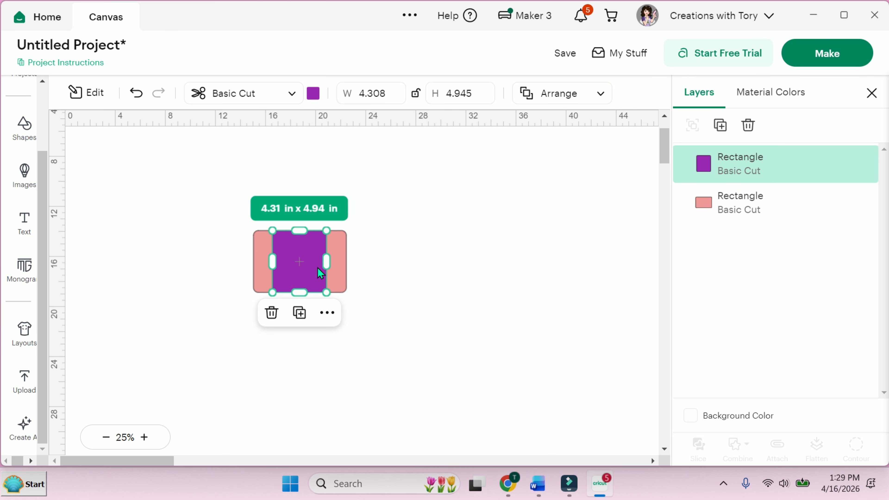
Step: Look at the Arrange options available for the purple rectangle without changing its order
{"action": "left_click", "coordinate": [408, 268]}
{"action": "right_click", "coordinate": [316, 273]}
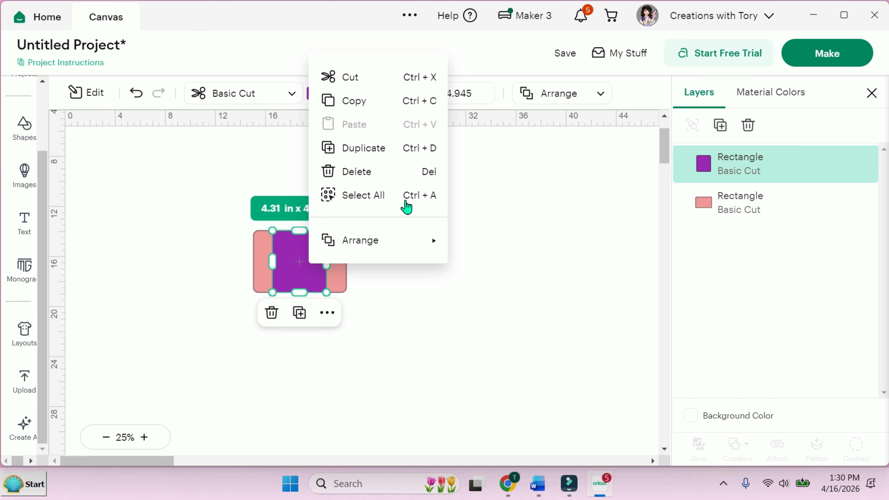
{"action": "mouse_move", "coordinate": [417, 240]}
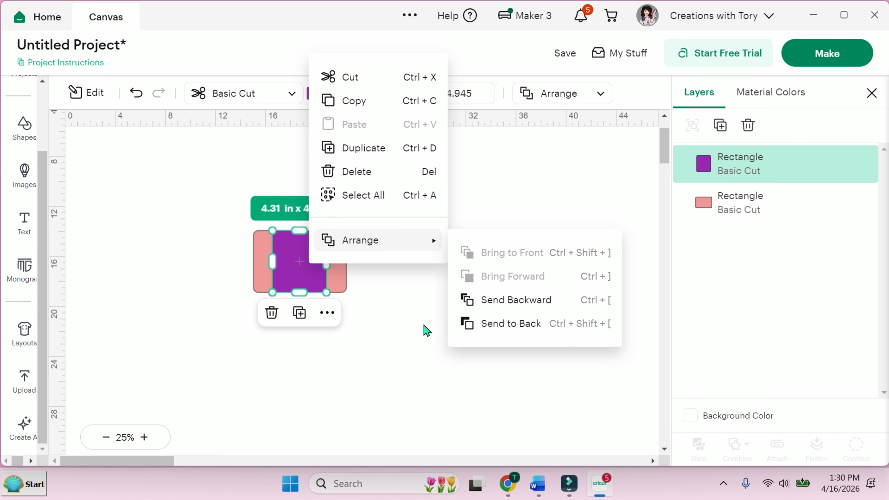
{"action": "left_click", "coordinate": [405, 304]}
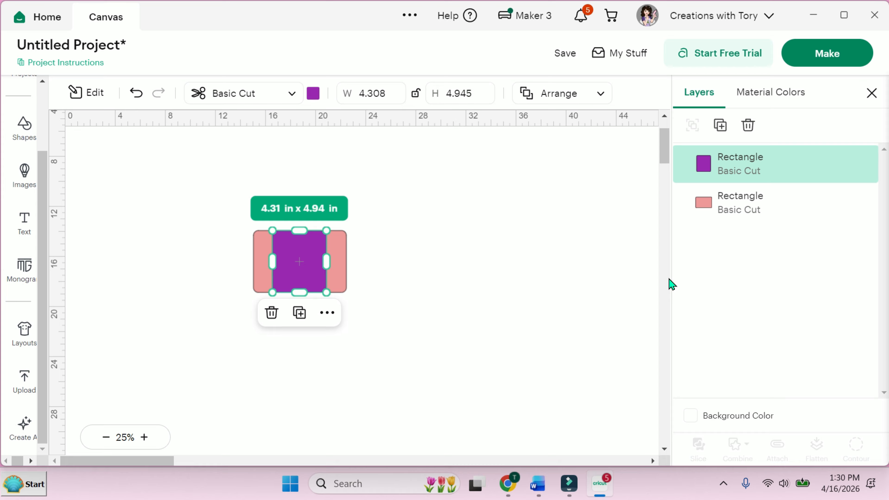
Step: Show the design's material colors and move the purple rectangle clear of the pink one
{"action": "left_click_drag", "start_coordinate": [44, 232], "coordinate": [66, 139]}
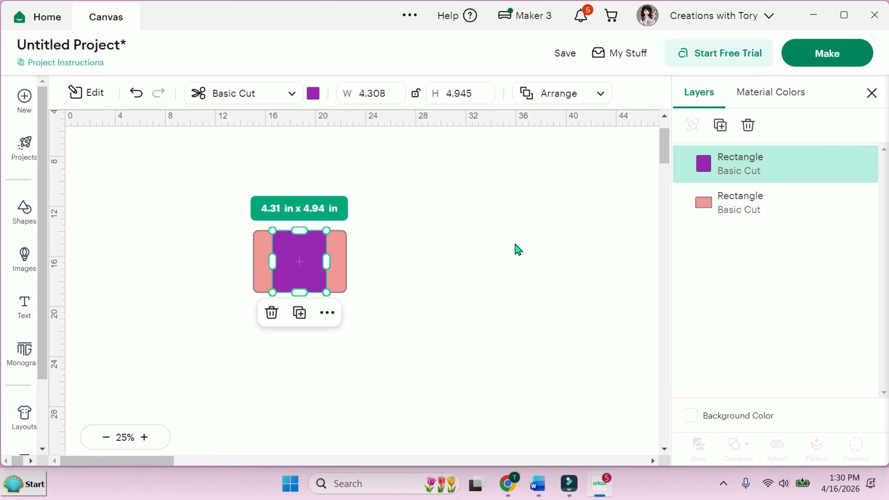
{"action": "left_click", "coordinate": [771, 92]}
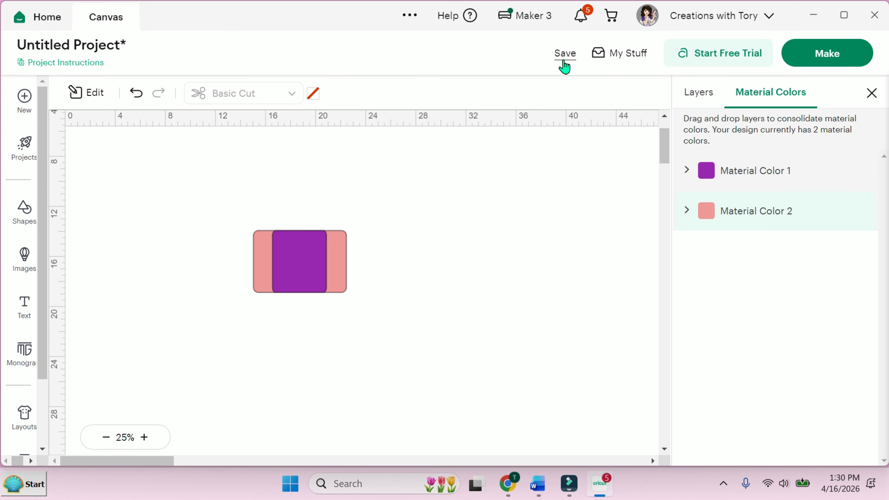
{"action": "left_click_drag", "start_coordinate": [293, 272], "coordinate": [491, 244]}
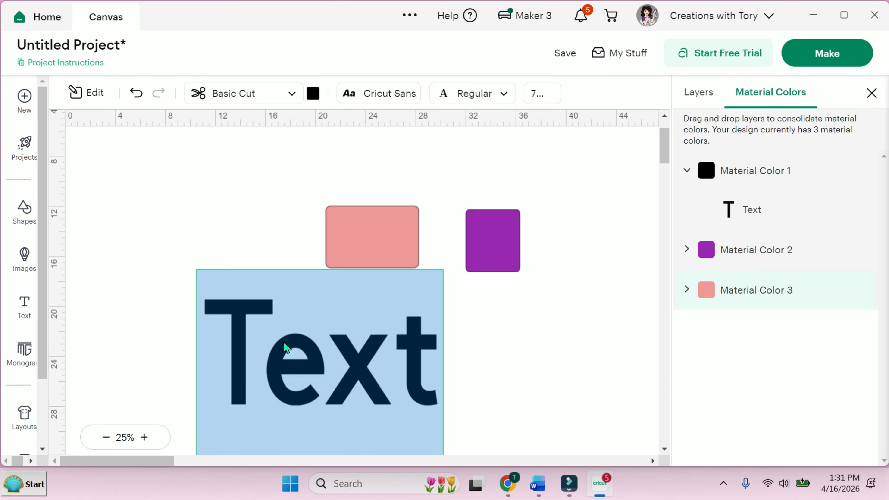
Step: Add a text object containing a person's first name and place it overlapping the two rectangles
{"action": "type", "text": "Matthew"}
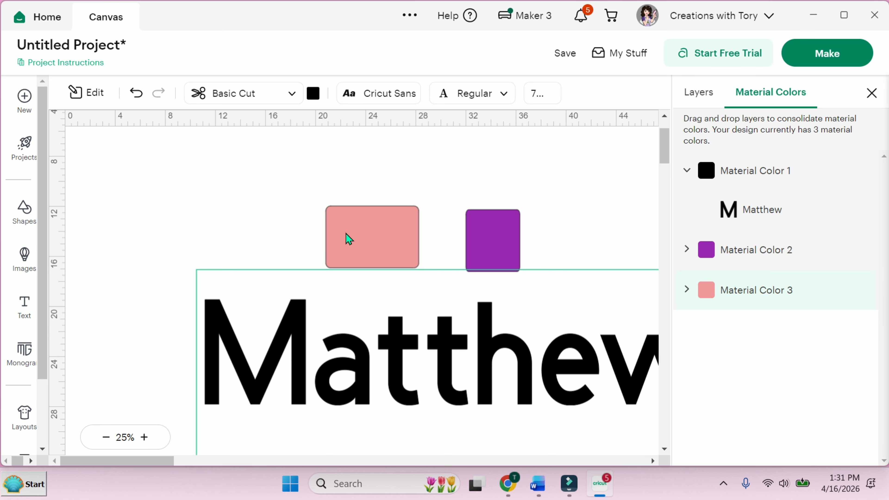
{"action": "left_click", "coordinate": [490, 213]}
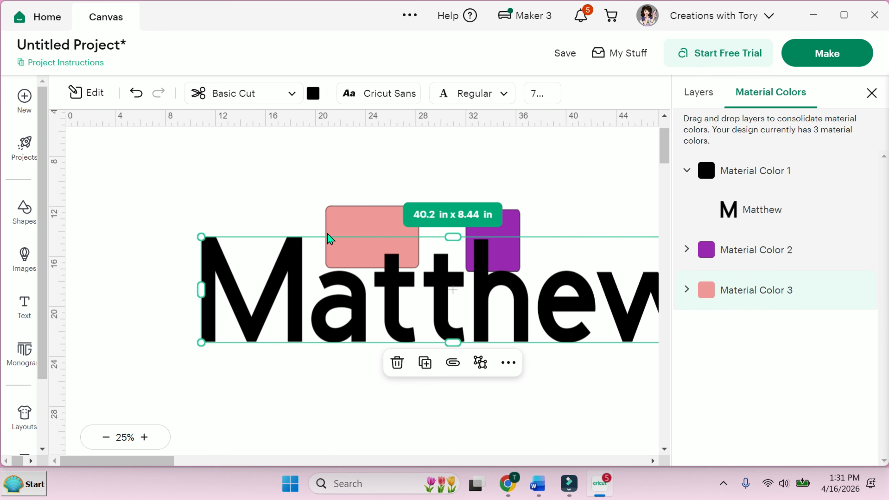
Step: Shrink the name text to about 23.9 x 5 in and arrange the pink and purple rectangles clear above it
{"action": "left_click_drag", "start_coordinate": [201, 236], "coordinate": [407, 295]}
{"action": "left_click_drag", "start_coordinate": [520, 313], "coordinate": [333, 319]}
{"action": "left_click_drag", "start_coordinate": [375, 230], "coordinate": [397, 184]}
{"action": "left_click_drag", "start_coordinate": [484, 240], "coordinate": [484, 198]}
{"action": "left_click_drag", "start_coordinate": [333, 334], "coordinate": [355, 334]}
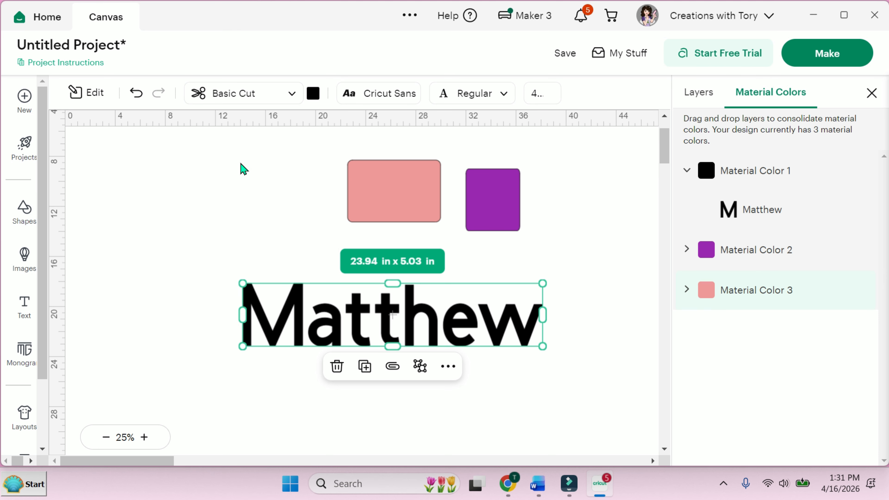
Step: Flip the name text horizontally and vertically, and flip it back to its original orientation
{"action": "left_click", "coordinate": [92, 93]}
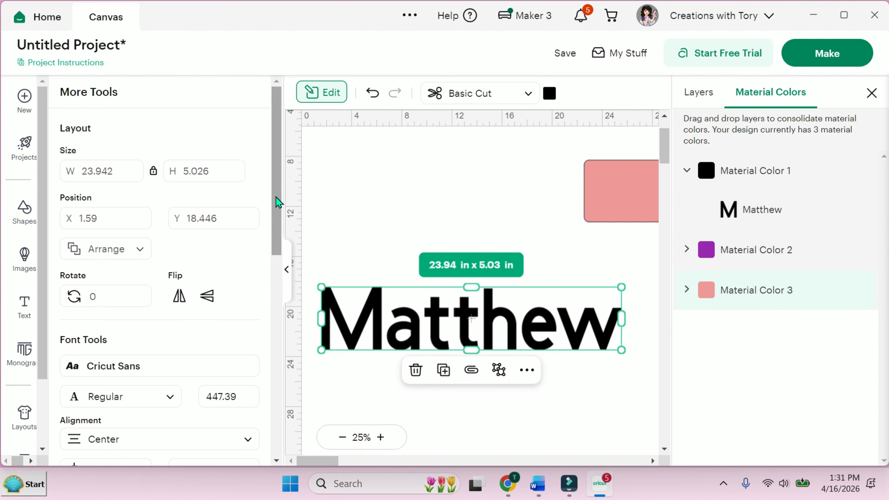
{"action": "scroll", "coordinate": [277, 199], "scroll_direction": "down", "scroll_amount": 3}
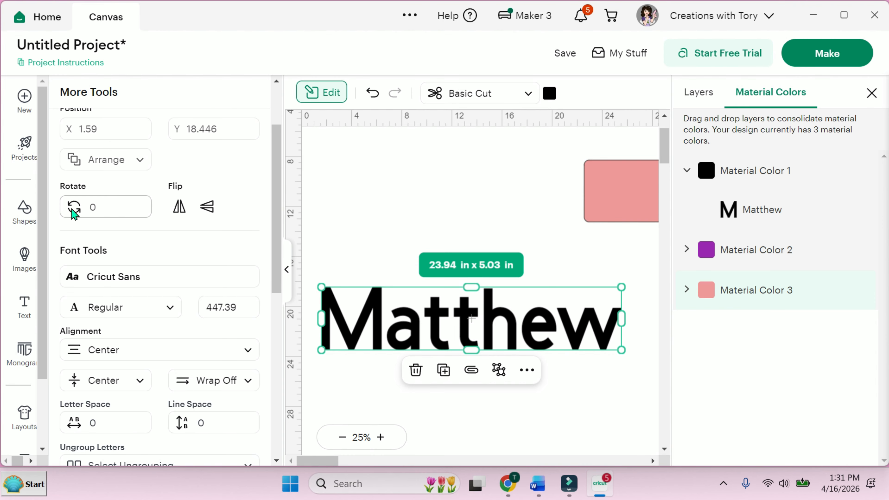
{"action": "left_click", "coordinate": [179, 208]}
{"action": "left_click", "coordinate": [207, 206]}
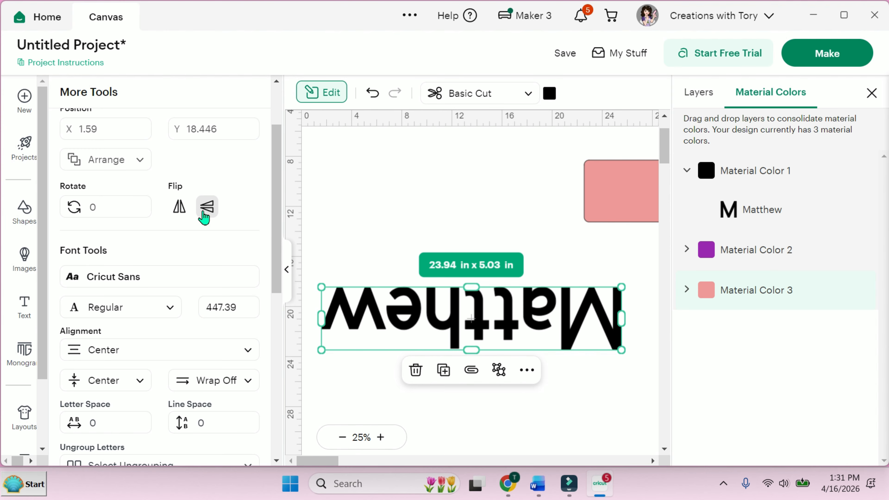
{"action": "left_click", "coordinate": [179, 208]}
{"action": "left_click", "coordinate": [179, 207]}
{"action": "left_click", "coordinate": [208, 206]}
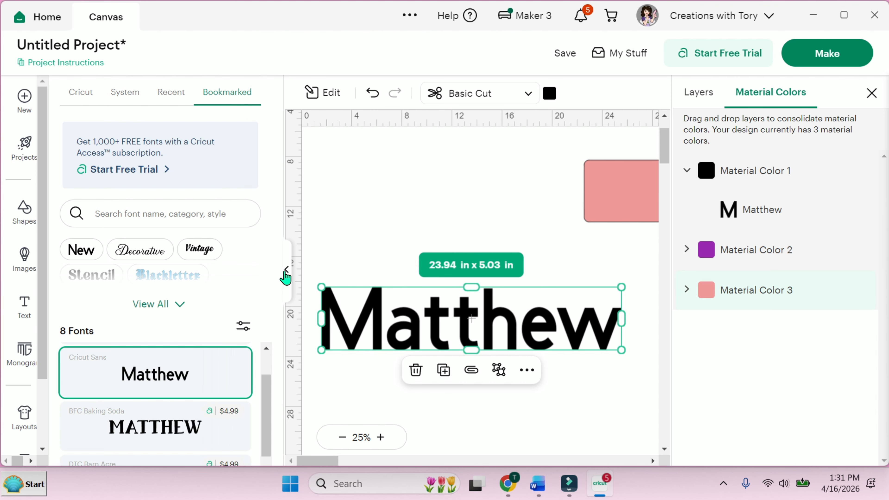
Step: Look through the font style categories and the Cricut, System and Recent font collections for the name text
{"action": "left_click", "coordinate": [180, 306]}
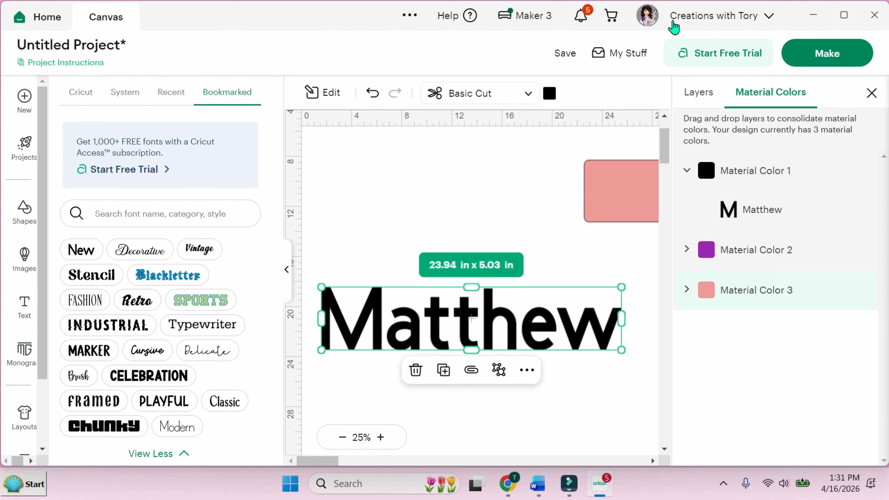
{"action": "left_click", "coordinate": [147, 454]}
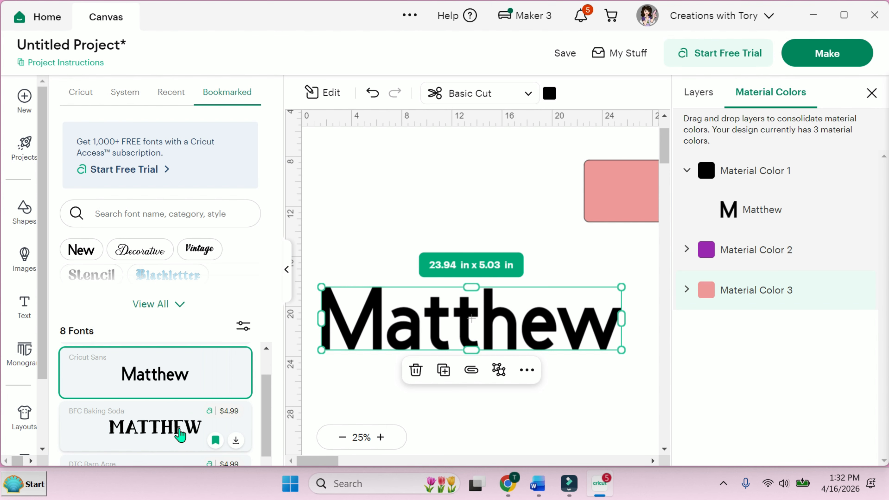
{"action": "left_click", "coordinate": [78, 92]}
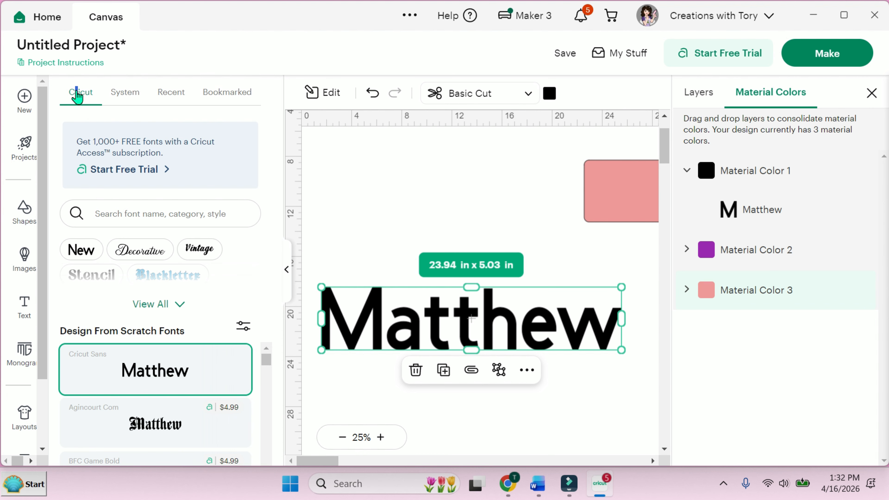
{"action": "left_click", "coordinate": [125, 92]}
{"action": "left_click", "coordinate": [169, 95]}
Step: Close the font choices and move the name text beneath the two rectangles
{"action": "left_click", "coordinate": [375, 203]}
{"action": "left_click", "coordinate": [247, 338]}
{"action": "left_click_drag", "start_coordinate": [223, 318], "coordinate": [384, 312]}
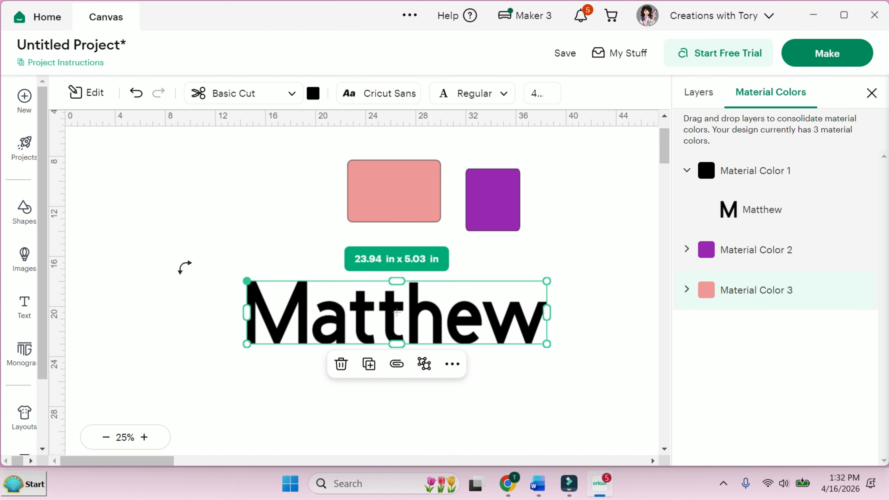
Step: Review the name text's font style options and set its alignment to Right
{"action": "left_click", "coordinate": [87, 93]}
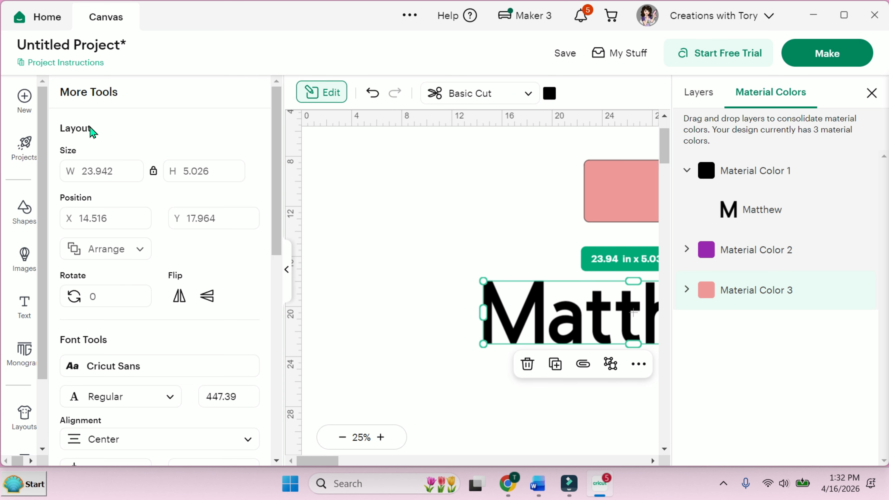
{"action": "scroll", "coordinate": [279, 216], "scroll_direction": "down", "scroll_amount": 5}
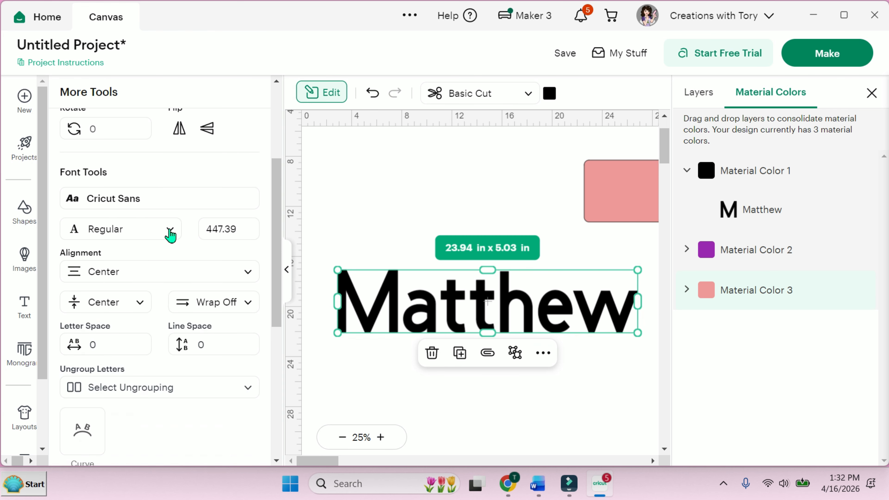
{"action": "left_click", "coordinate": [169, 234]}
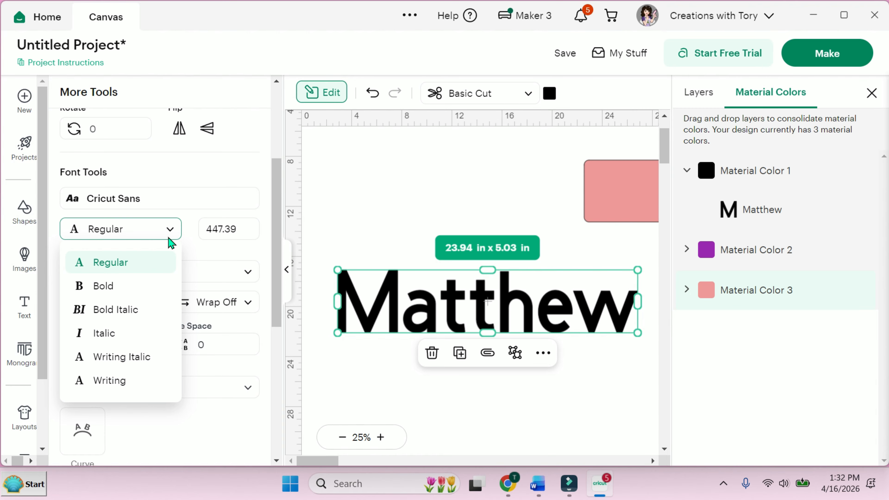
{"action": "left_click", "coordinate": [247, 274]}
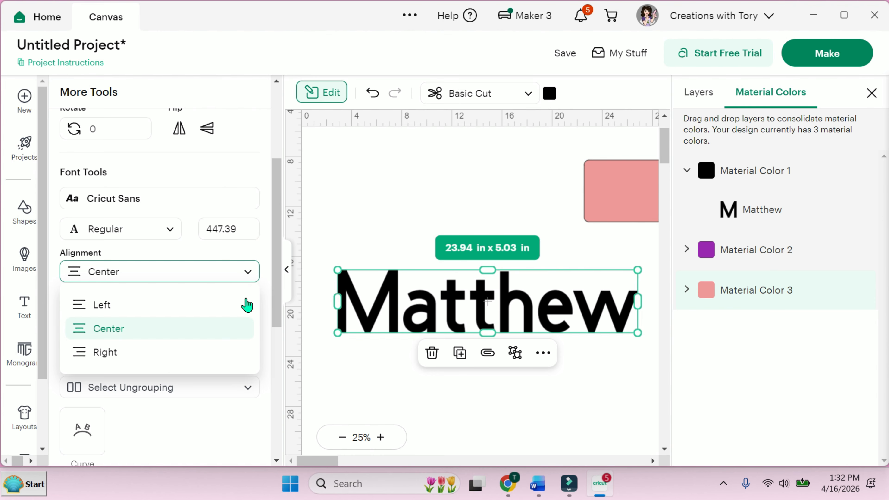
{"action": "left_click", "coordinate": [241, 352]}
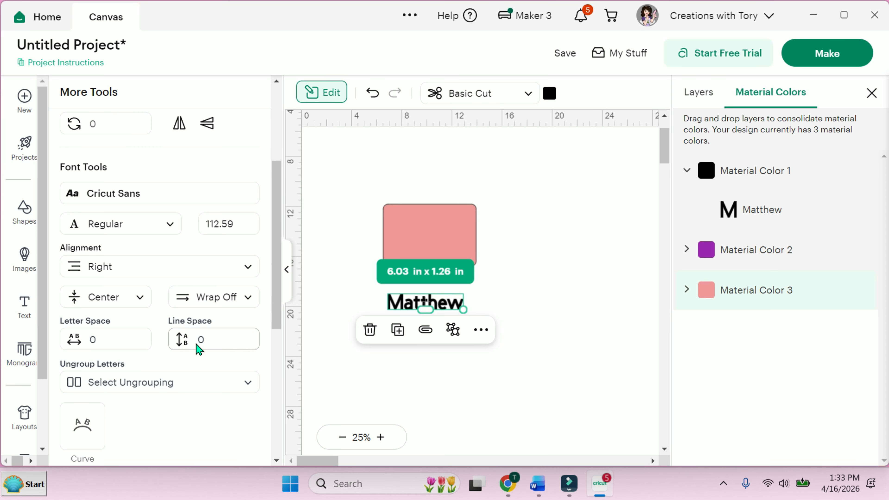
Step: Ungroup the name text into individual letters
{"action": "scroll", "coordinate": [210, 315], "scroll_direction": "down", "scroll_amount": 3}
{"action": "left_click", "coordinate": [164, 350]}
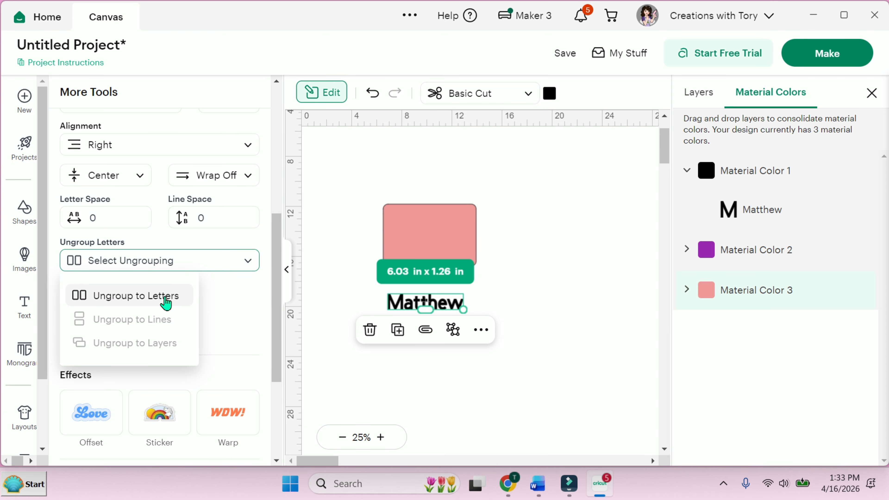
{"action": "left_click", "coordinate": [165, 302]}
Step: Add a welded, rounded-corner offset around the letters of the name
{"action": "scroll", "coordinate": [275, 349], "scroll_direction": "down", "scroll_amount": 2}
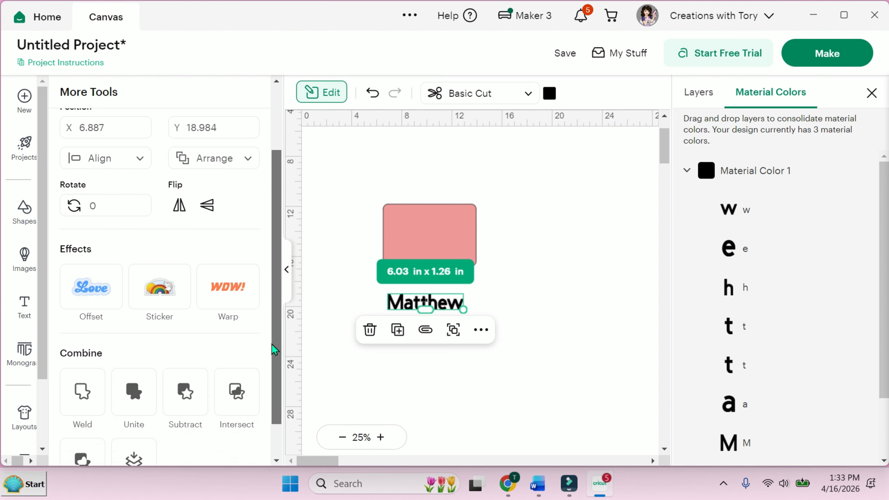
{"action": "scroll", "coordinate": [275, 349], "scroll_direction": "down", "scroll_amount": 1}
{"action": "left_click", "coordinate": [102, 263]}
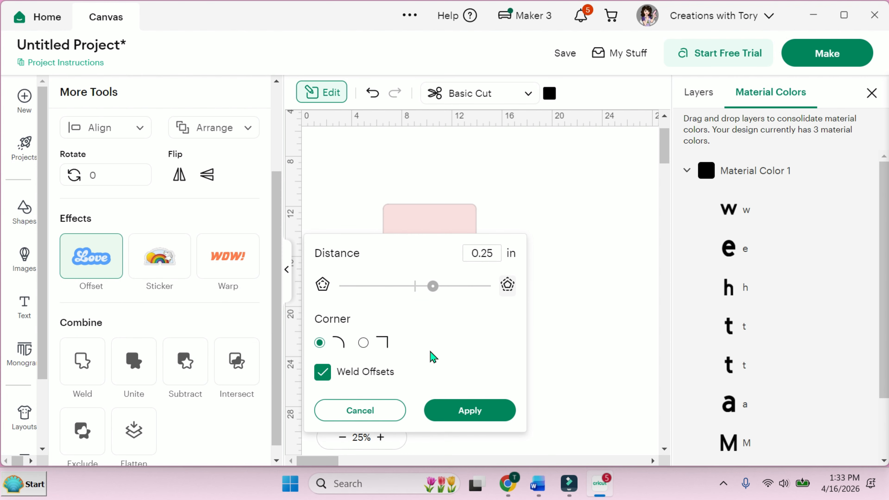
{"action": "left_click_drag", "start_coordinate": [436, 289], "coordinate": [438, 287]}
{"action": "left_click", "coordinate": [431, 413]}
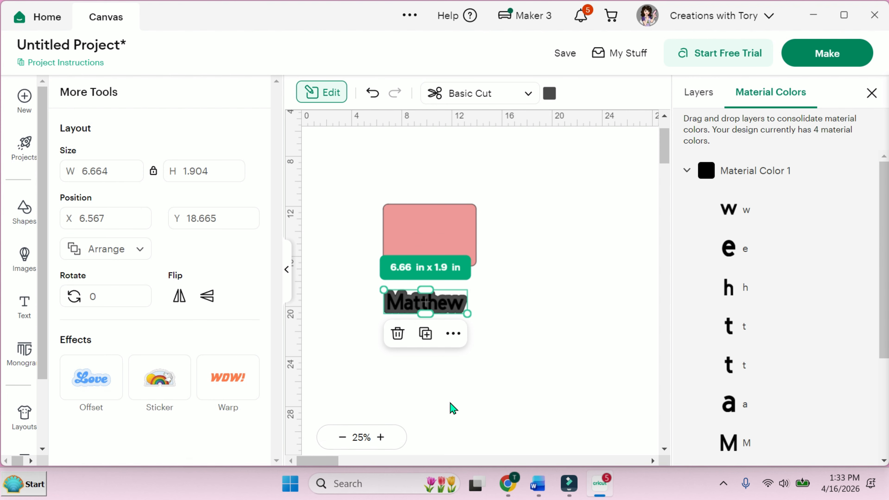
Step: Move the pink rectangle farther above the name and recolor the name's offset purple
{"action": "left_click_drag", "start_coordinate": [437, 240], "coordinate": [453, 198]}
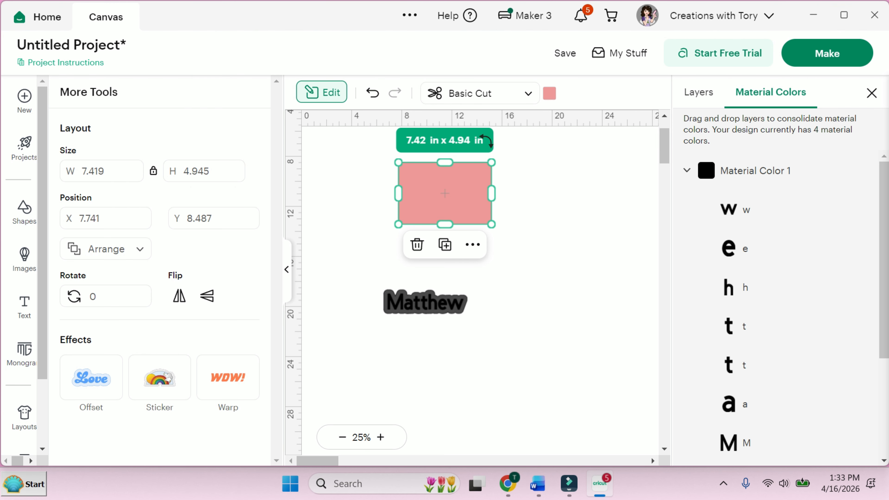
{"action": "left_click", "coordinate": [422, 300]}
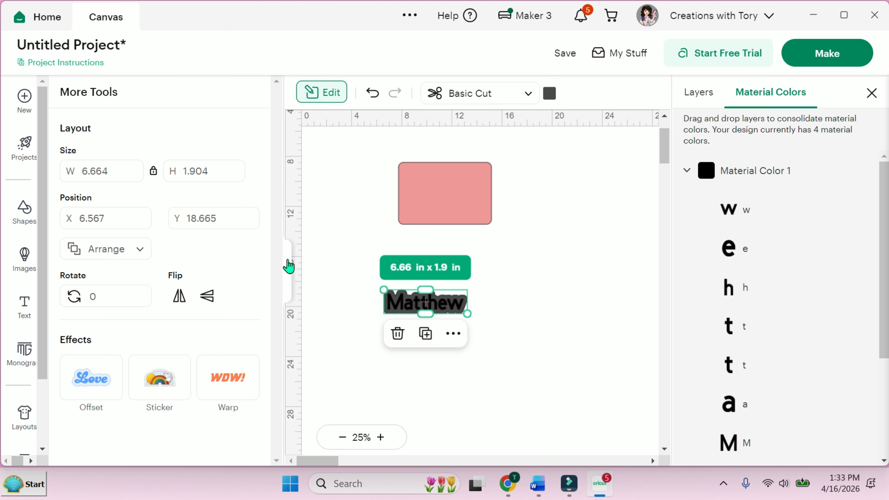
{"action": "left_click", "coordinate": [288, 266]}
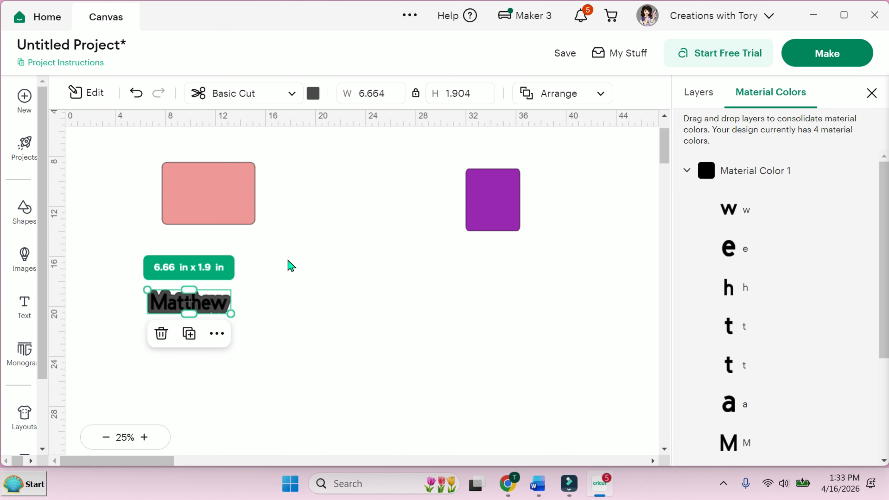
{"action": "left_click", "coordinate": [313, 93]}
{"action": "left_click", "coordinate": [346, 197]}
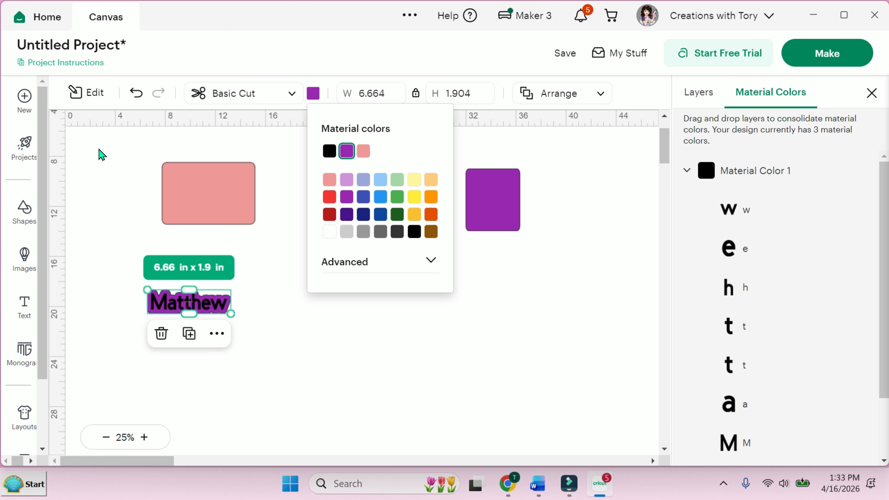
Step: Apply the Sticker effect with the Kiss Cut style to the purple offset and undo it
{"action": "left_click", "coordinate": [75, 92]}
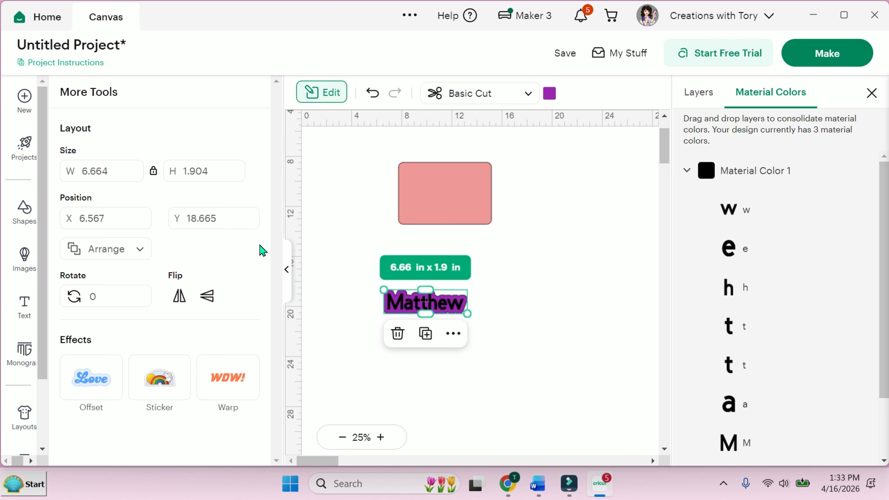
{"action": "left_click", "coordinate": [156, 387]}
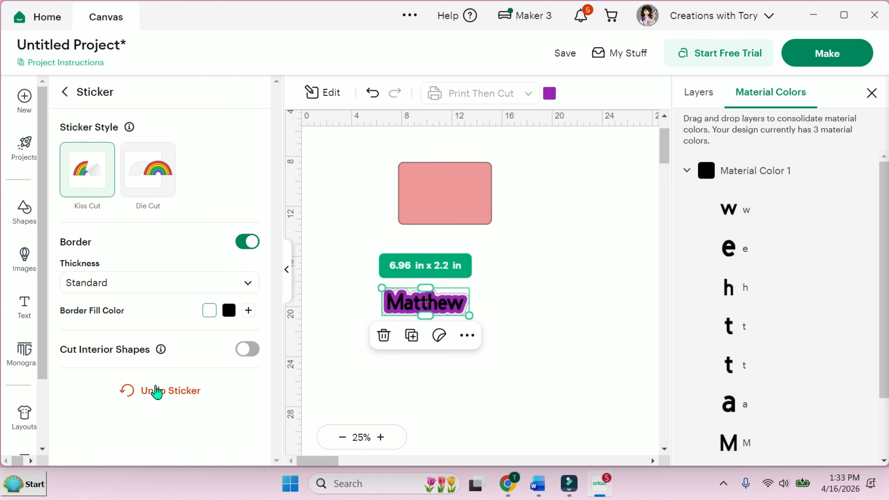
{"action": "left_click", "coordinate": [159, 392]}
Step: Apply Warp style 2 to the purple offset and undo it
{"action": "left_click", "coordinate": [227, 384]}
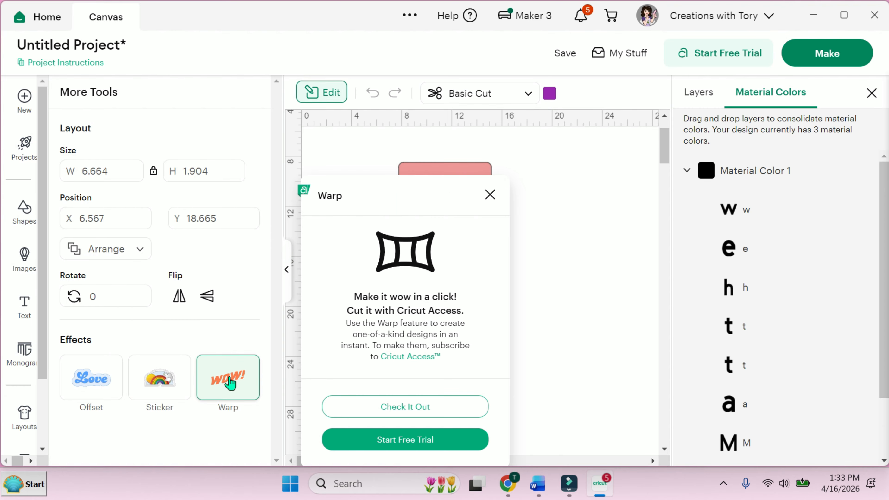
{"action": "left_click", "coordinate": [490, 194]}
{"action": "left_click", "coordinate": [225, 374]}
{"action": "left_click", "coordinate": [431, 413]}
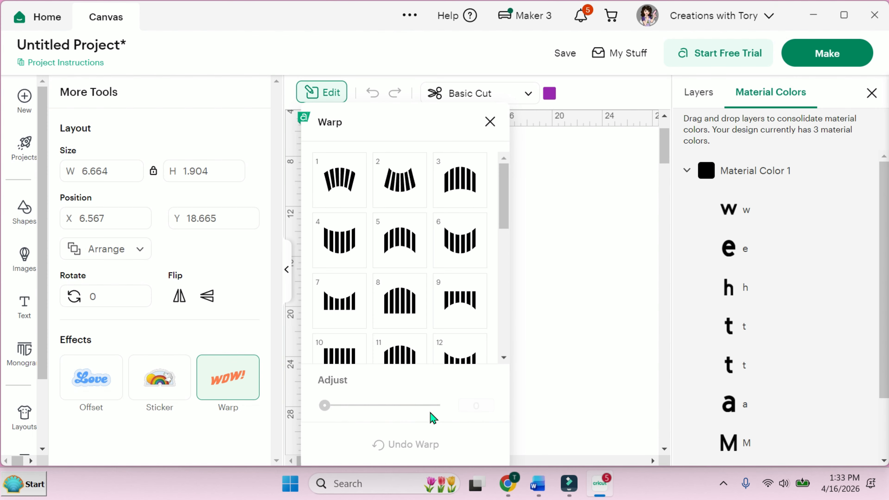
{"action": "left_click", "coordinate": [391, 180]}
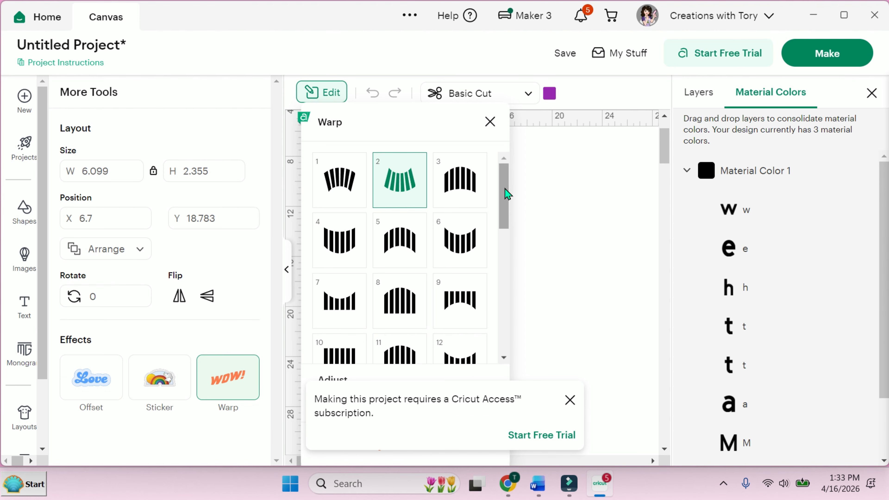
{"action": "left_click", "coordinate": [569, 400]}
{"action": "left_click", "coordinate": [372, 95]}
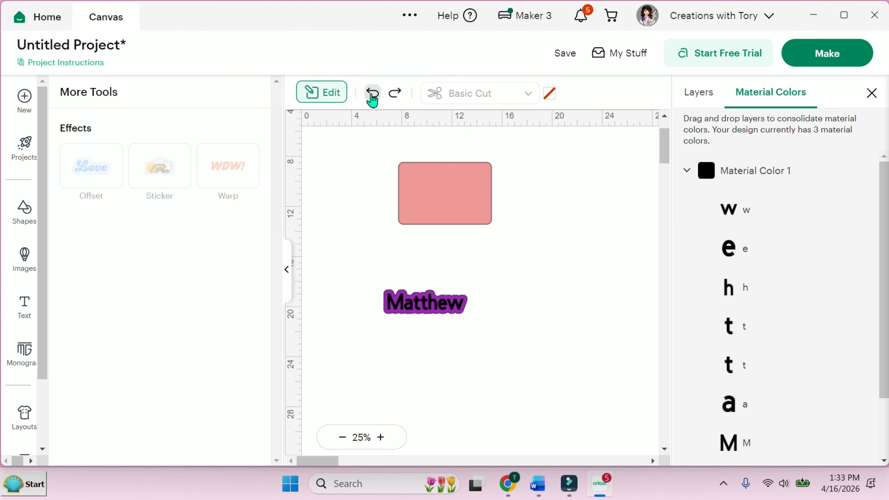
{"action": "left_click", "coordinate": [287, 269]}
{"action": "left_click", "coordinate": [77, 104]}
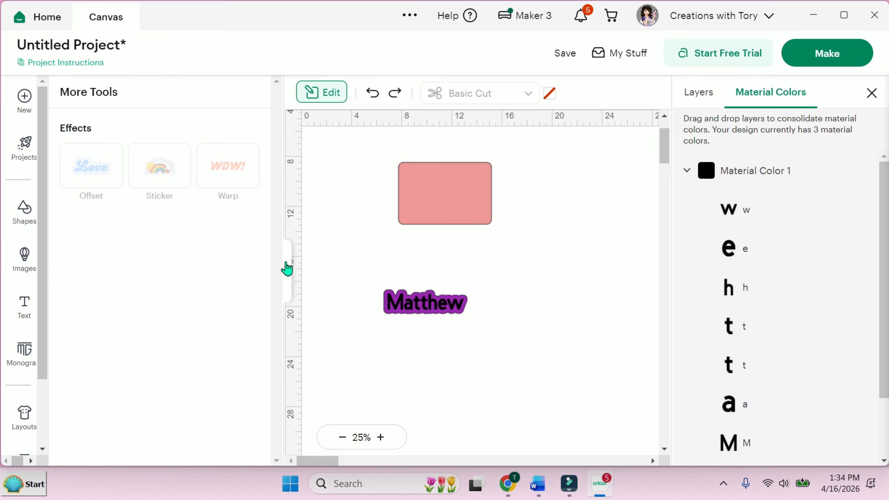
{"action": "left_click", "coordinate": [290, 271]}
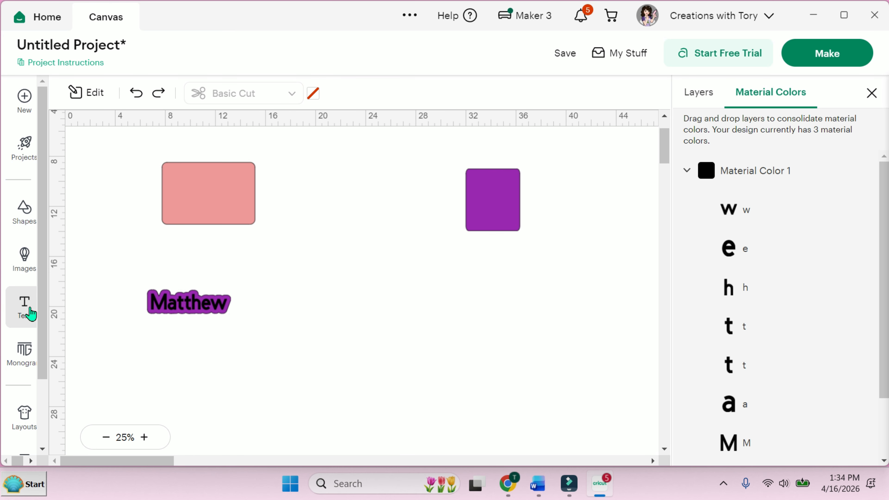
{"action": "left_click", "coordinate": [84, 99]}
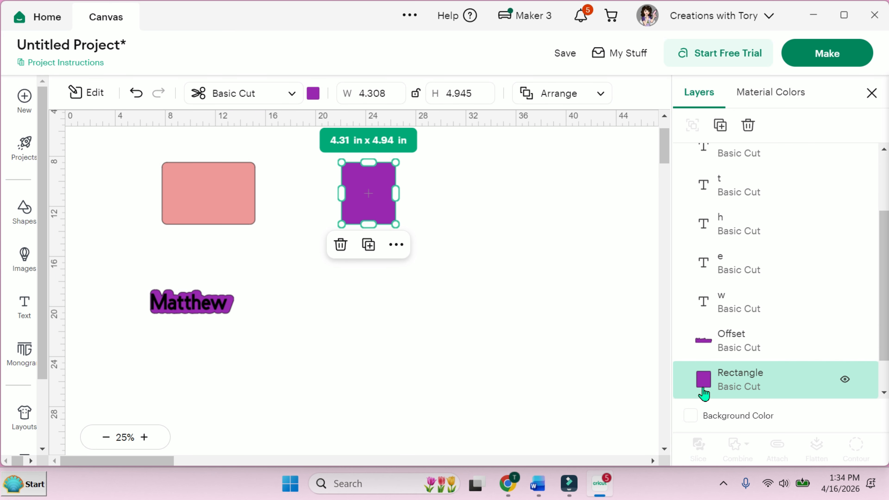
Step: Change the purple rectangle layer's operation to Print Then Cut
{"action": "left_click_drag", "start_coordinate": [800, 385], "coordinate": [768, 372]}
{"action": "left_click_drag", "start_coordinate": [773, 336], "coordinate": [769, 329]}
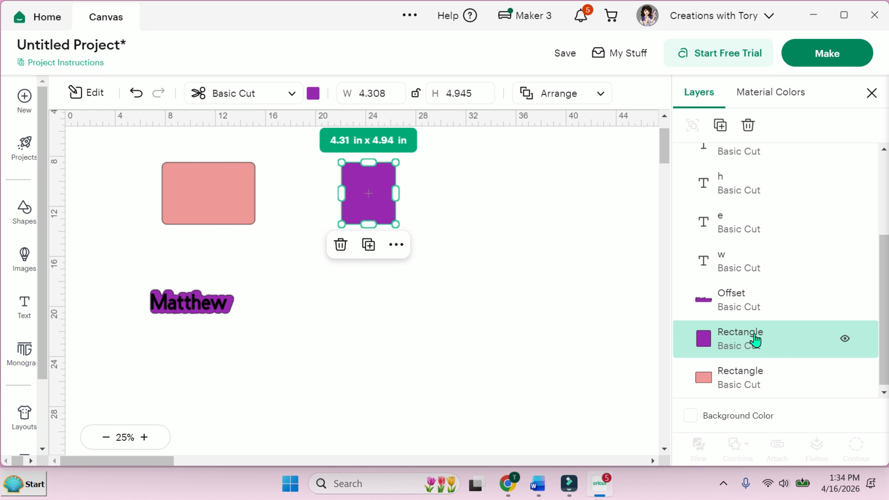
{"action": "left_click", "coordinate": [261, 94]}
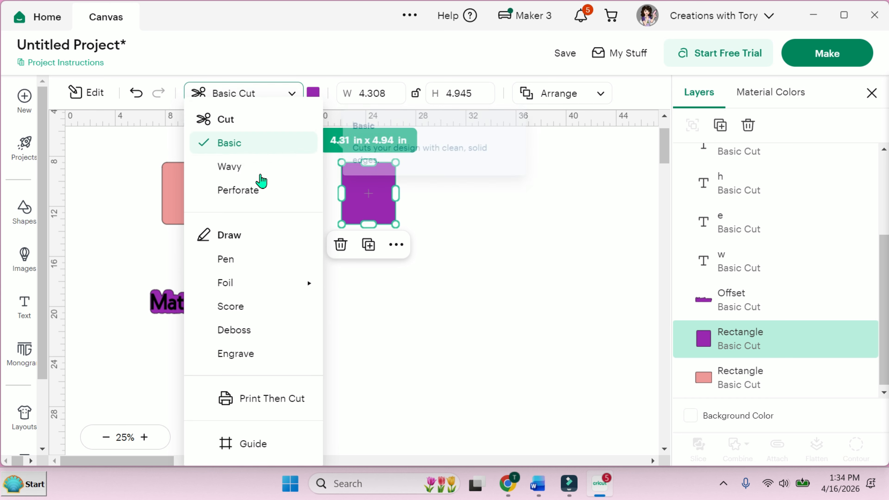
{"action": "left_click", "coordinate": [235, 400]}
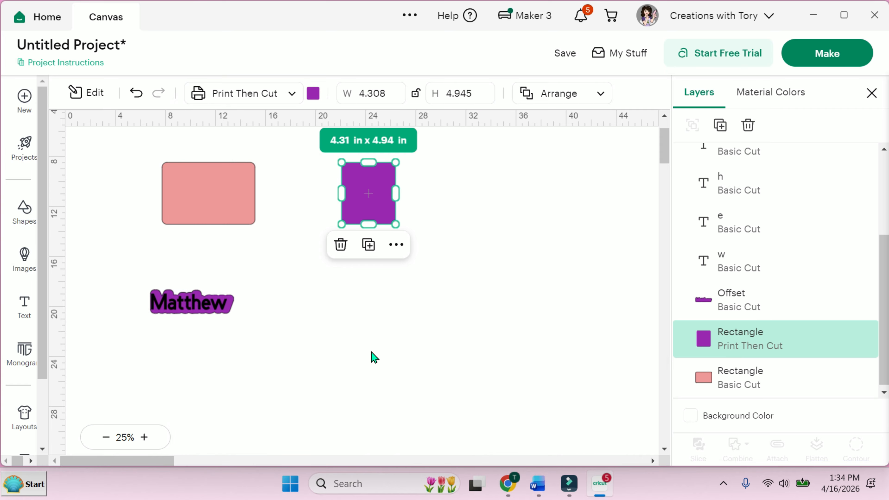
Step: Inspect the rectangles and the name on the canvas and zoom in to 50%
{"action": "left_click", "coordinate": [474, 314]}
{"action": "left_click", "coordinate": [739, 350]}
{"action": "left_click", "coordinate": [210, 210]}
{"action": "left_click", "coordinate": [224, 302]}
{"action": "left_click", "coordinate": [145, 437]}
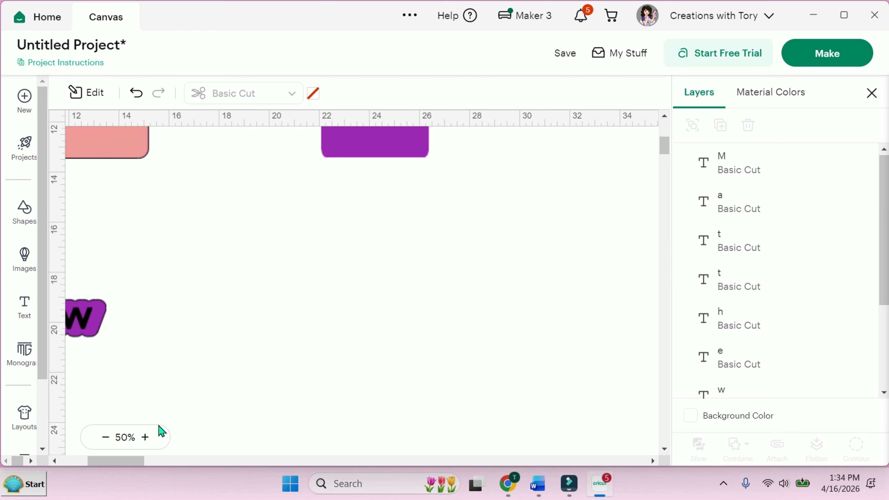
Step: Move the letters M and a above the purple offset and undo both moves
{"action": "left_click_drag", "start_coordinate": [116, 461], "coordinate": [91, 461]}
{"action": "left_click_drag", "start_coordinate": [211, 320], "coordinate": [206, 257]}
{"action": "left_click_drag", "start_coordinate": [244, 318], "coordinate": [263, 250]}
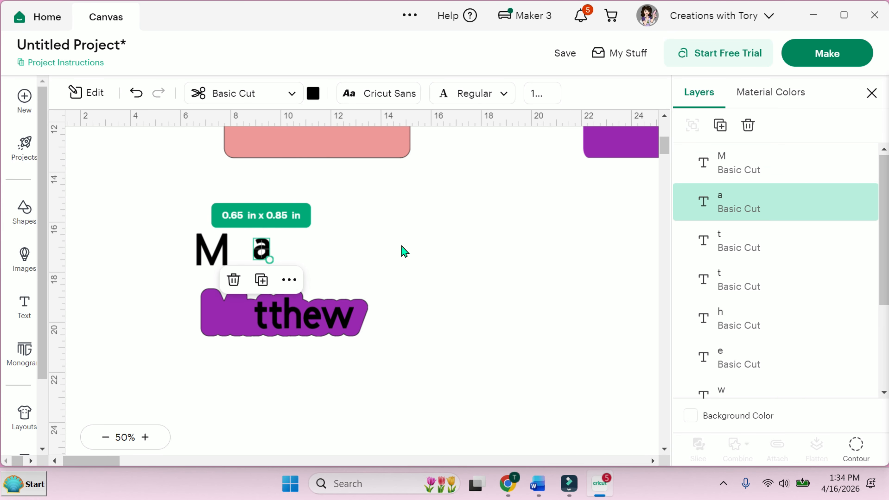
{"action": "left_click", "coordinate": [135, 95]}
{"action": "left_click", "coordinate": [135, 95]}
Step: Select the name's letters together with the purple offset, attach them and detach them again
{"action": "left_click_drag", "start_coordinate": [181, 279], "coordinate": [422, 360]}
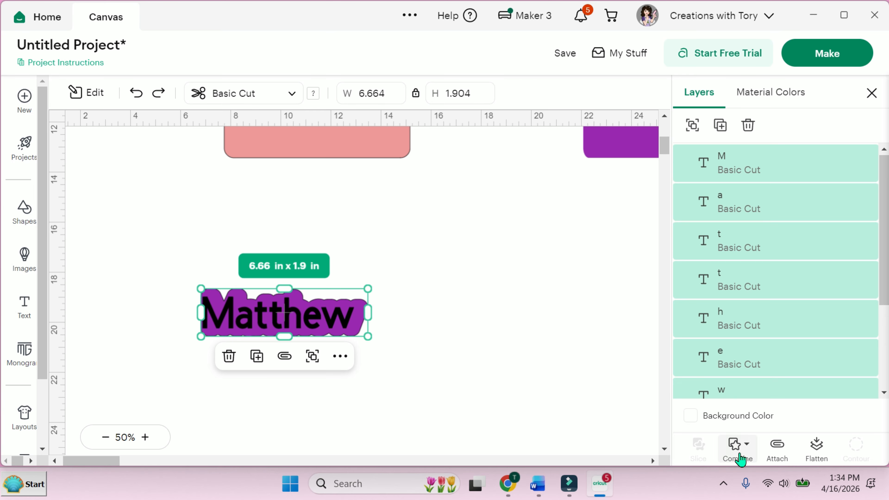
{"action": "left_click", "coordinate": [772, 450]}
{"action": "left_click", "coordinate": [771, 452]}
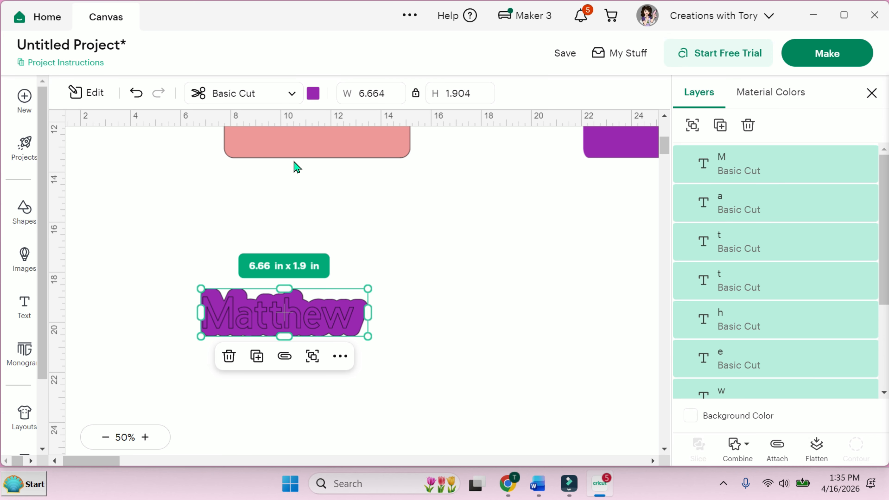
Step: Weld the selected letters and purple offset into one shape and undo the weld
{"action": "left_click", "coordinate": [739, 447]}
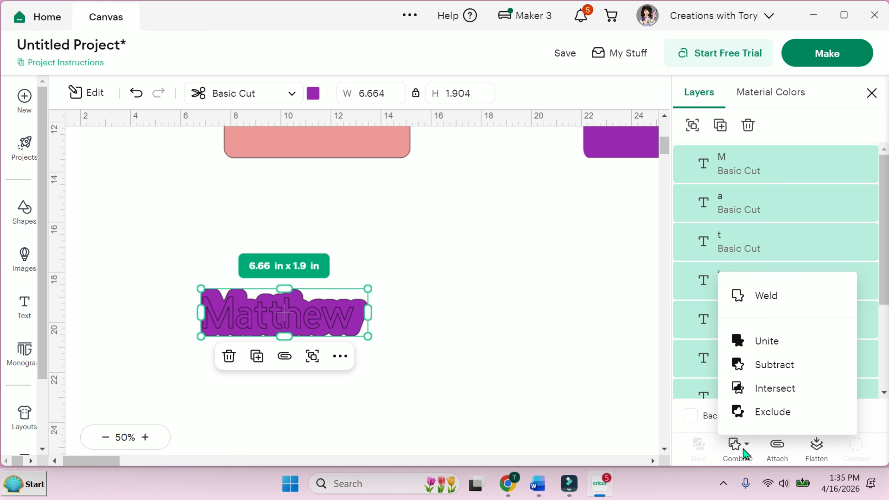
{"action": "left_click", "coordinate": [788, 303]}
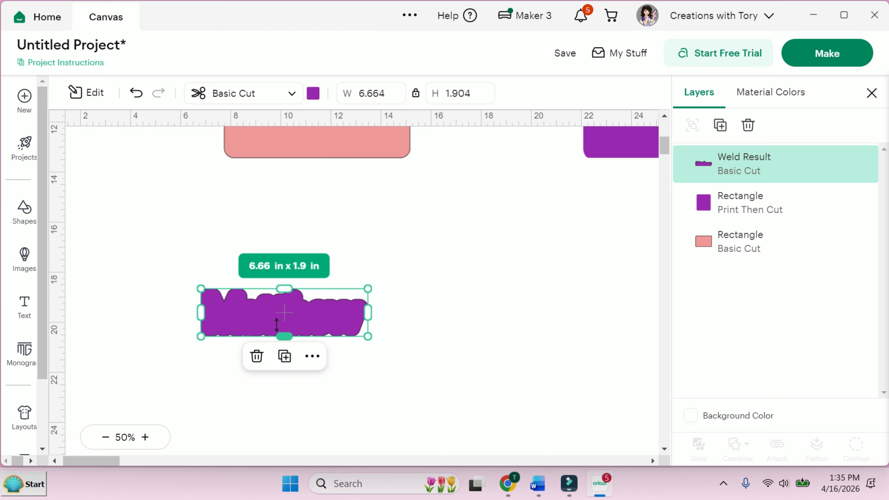
{"action": "left_click", "coordinate": [135, 93]}
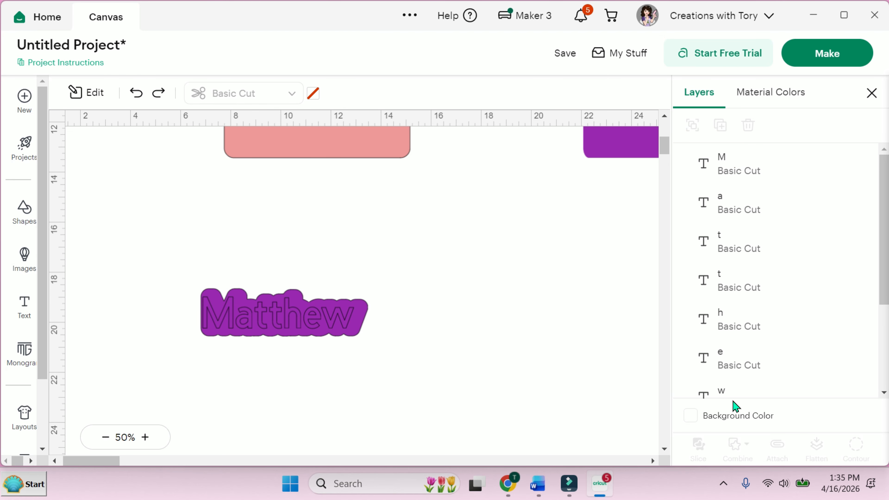
Step: Step back to the attached name, detach its layers again and try to combine them with Unite
{"action": "left_click", "coordinate": [136, 94]}
{"action": "left_click", "coordinate": [284, 313]}
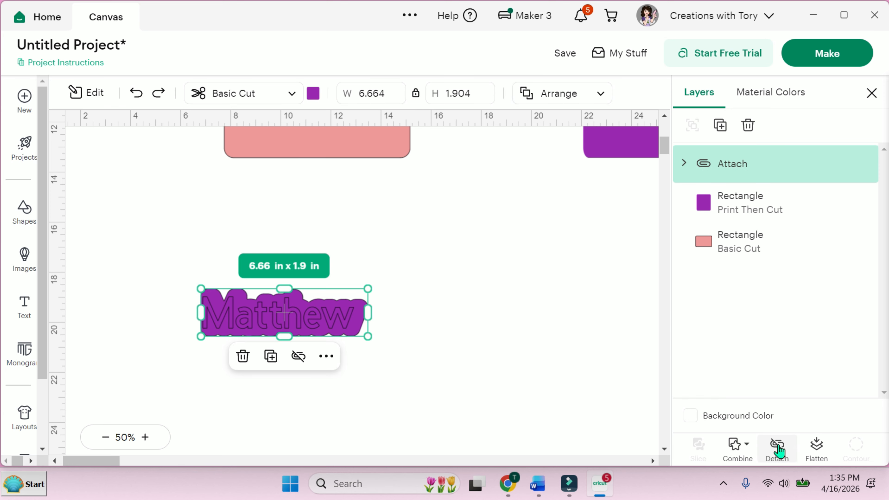
{"action": "left_click", "coordinate": [777, 448]}
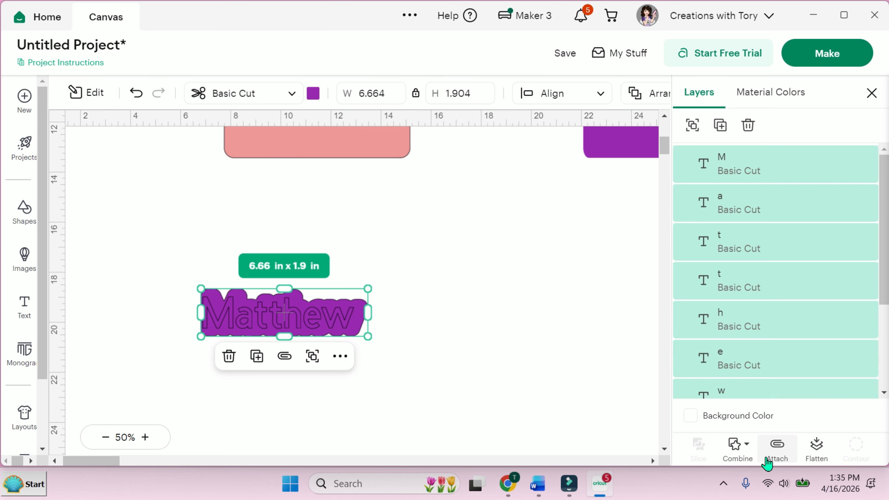
{"action": "left_click", "coordinate": [743, 450]}
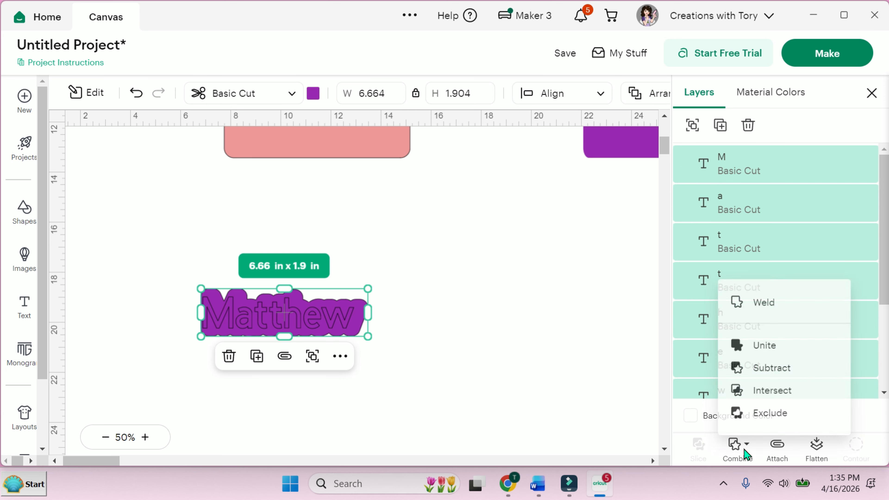
{"action": "left_click", "coordinate": [793, 343]}
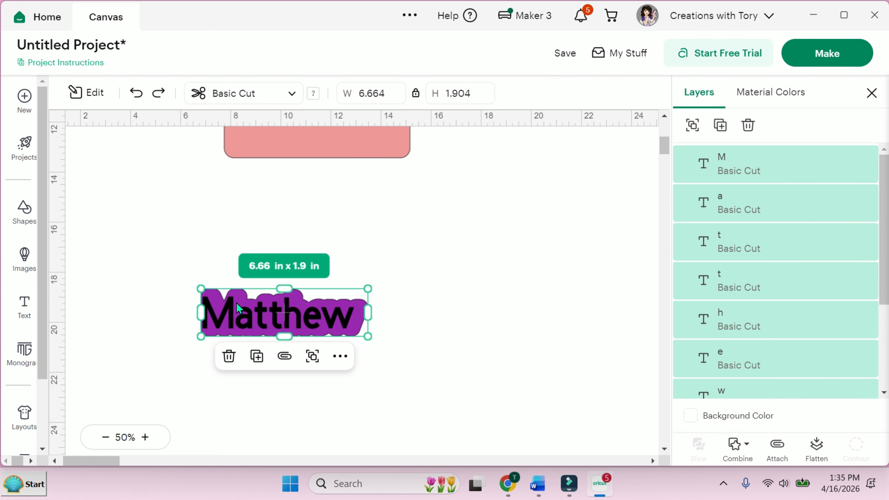
Step: Flatten the name's letters and the purple offset into one printable layer
{"action": "left_click", "coordinate": [152, 261]}
{"action": "left_click_drag", "start_coordinate": [153, 261], "coordinate": [494, 384]}
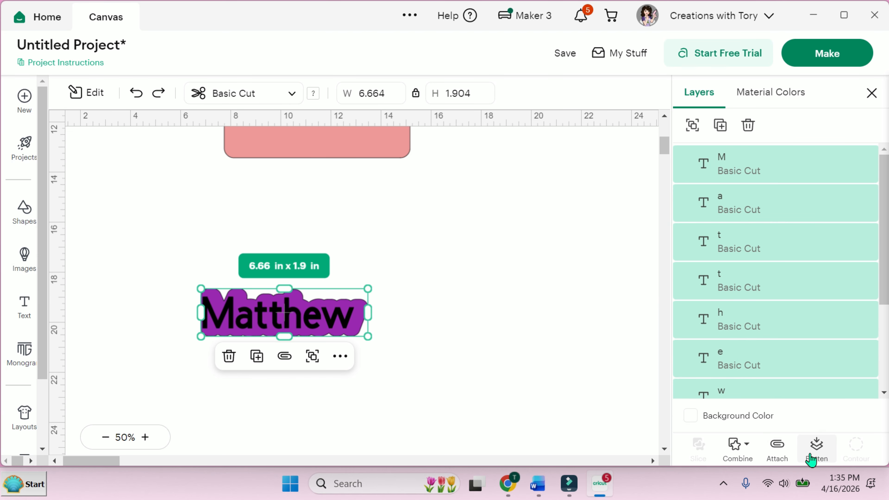
{"action": "left_click", "coordinate": [812, 455]}
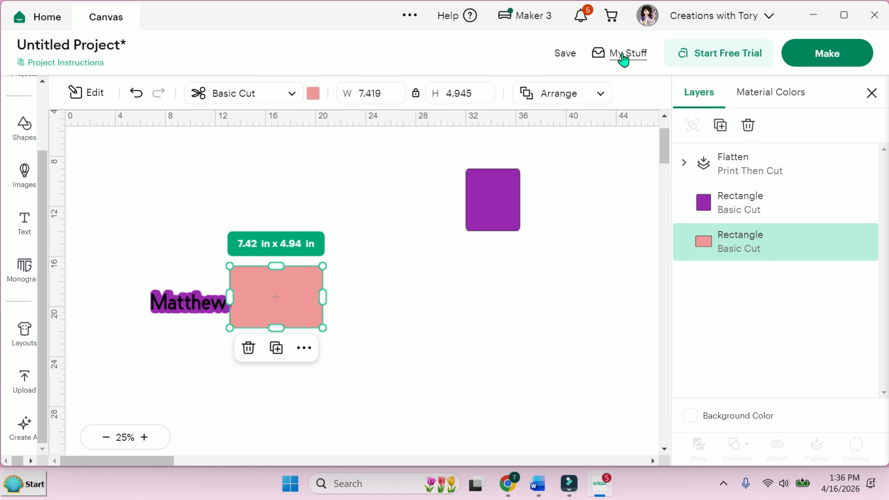
Step: Open My Stuff and browse the My Projects, Bookmarked and Ready-to-Make projects
{"action": "left_click", "coordinate": [622, 59]}
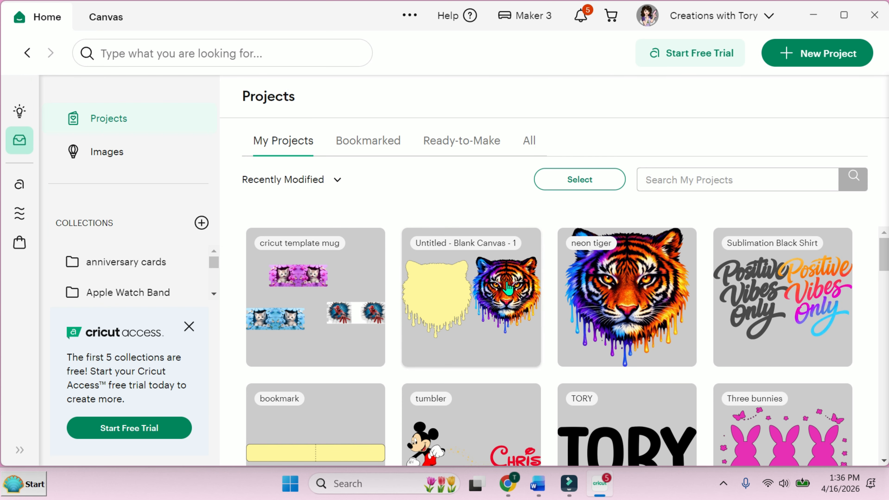
{"action": "left_click_drag", "start_coordinate": [883, 251], "coordinate": [882, 305]}
{"action": "left_click", "coordinate": [374, 147]}
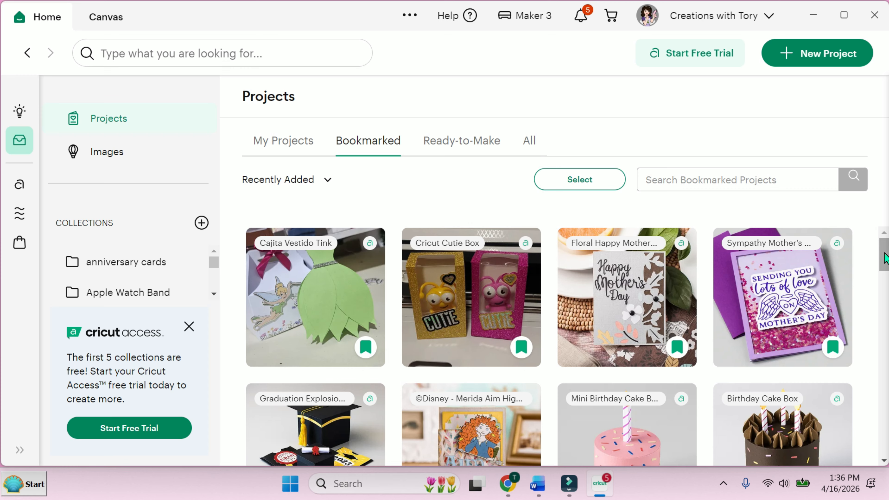
{"action": "mouse_move", "coordinate": [886, 259]}
{"action": "left_mouse_down"}
{"action": "mouse_move", "coordinate": [886, 271]}
{"action": "mouse_move", "coordinate": [886, 258]}
{"action": "left_mouse_up"}
{"action": "left_click", "coordinate": [464, 147]}
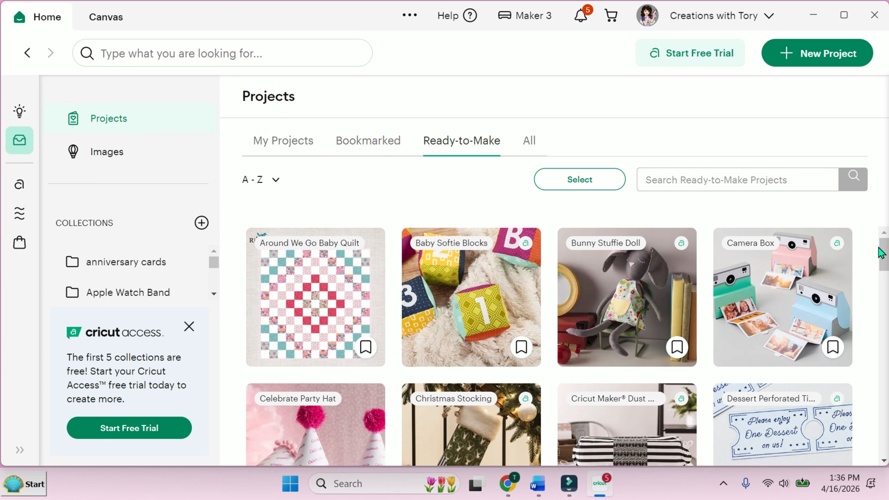
{"action": "left_click_drag", "start_coordinate": [883, 263], "coordinate": [873, 247]}
Step: List all projects, search them for "starbucks" and browse the matches
{"action": "left_click", "coordinate": [528, 142]}
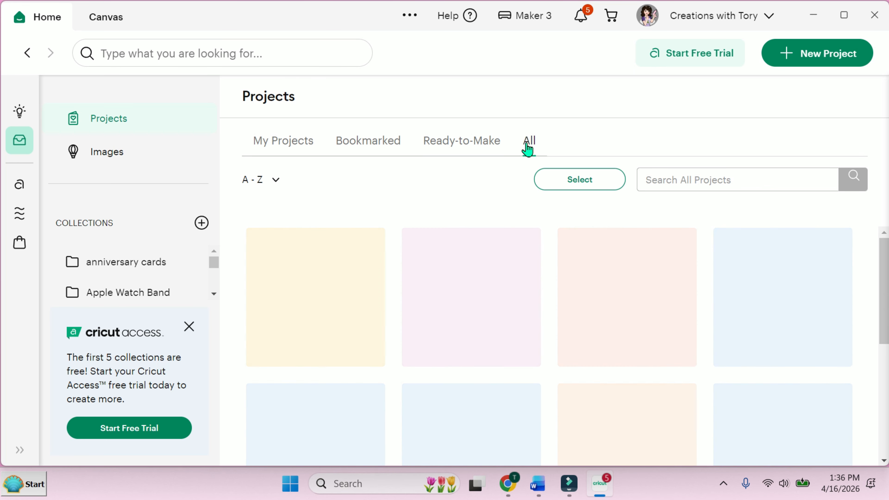
{"action": "left_click_drag", "start_coordinate": [883, 253], "coordinate": [691, 181]}
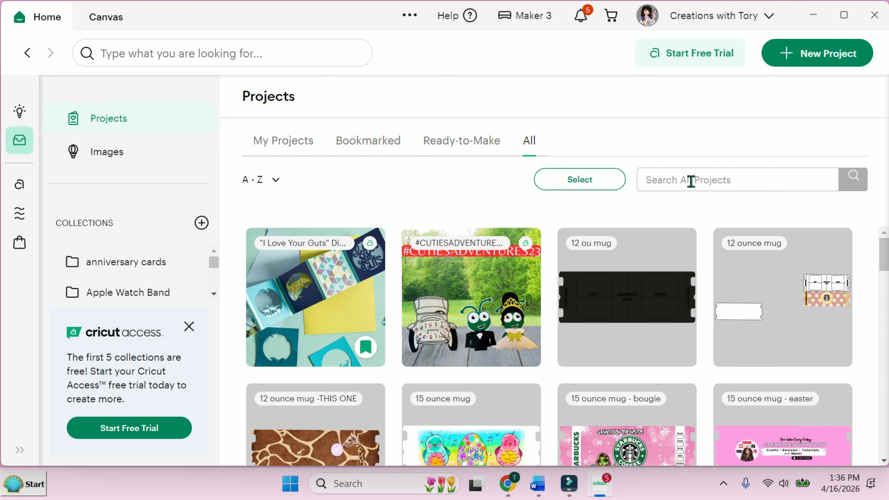
{"action": "type", "text": "starbucks"}
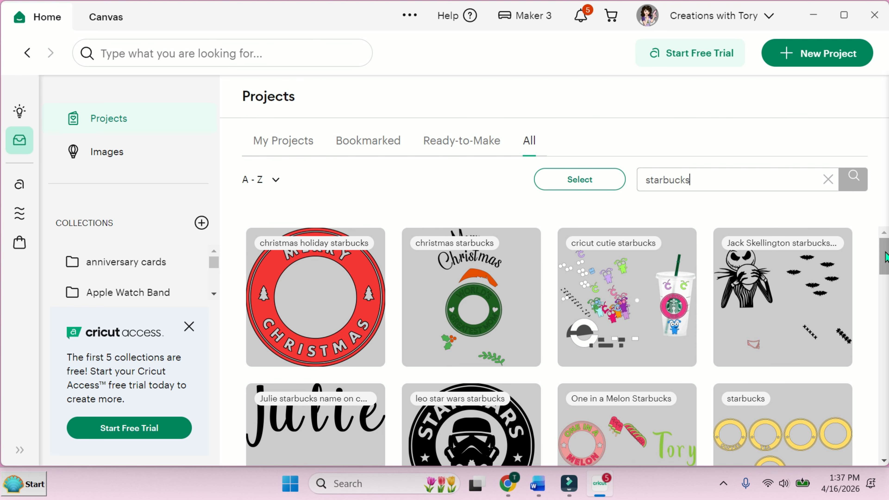
{"action": "left_click_drag", "start_coordinate": [885, 248], "coordinate": [884, 377]}
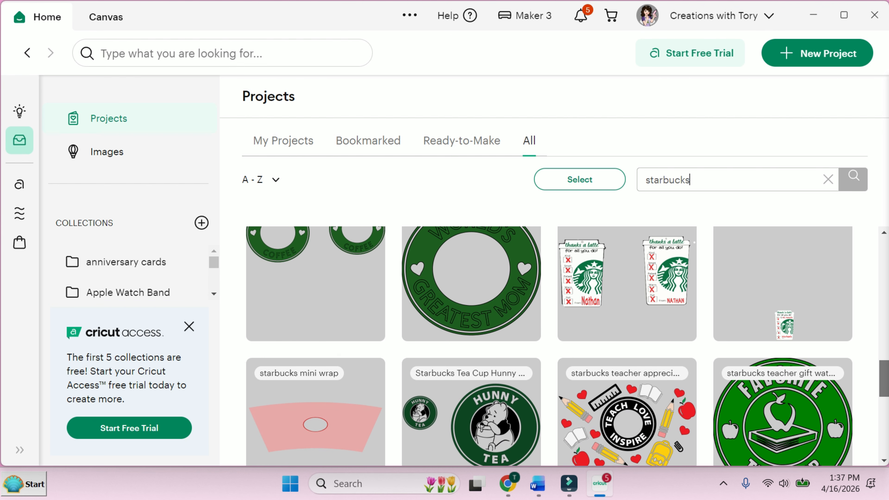
Step: Search all projects for "mickey", browse the matches and sort them Z - A and back to A - Z
{"action": "left_click_drag", "start_coordinate": [710, 176], "coordinate": [606, 190]}
{"action": "type", "text": "mickey"}
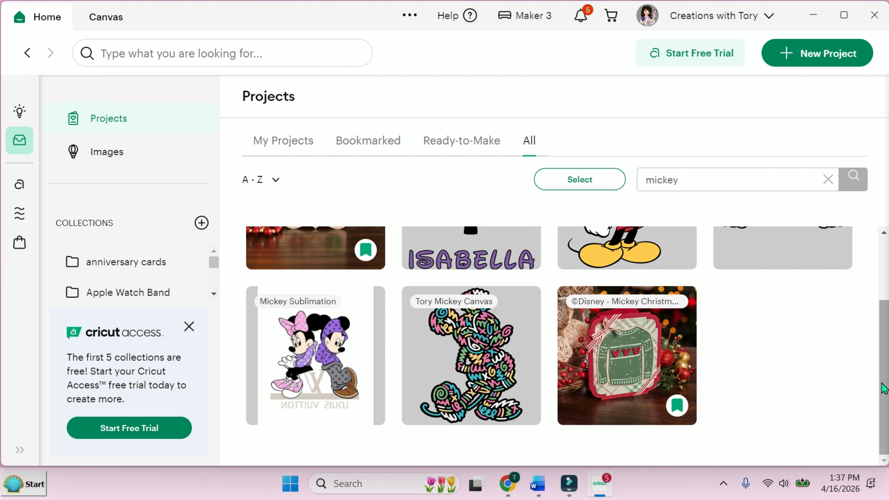
{"action": "left_click_drag", "start_coordinate": [886, 396], "coordinate": [884, 379]}
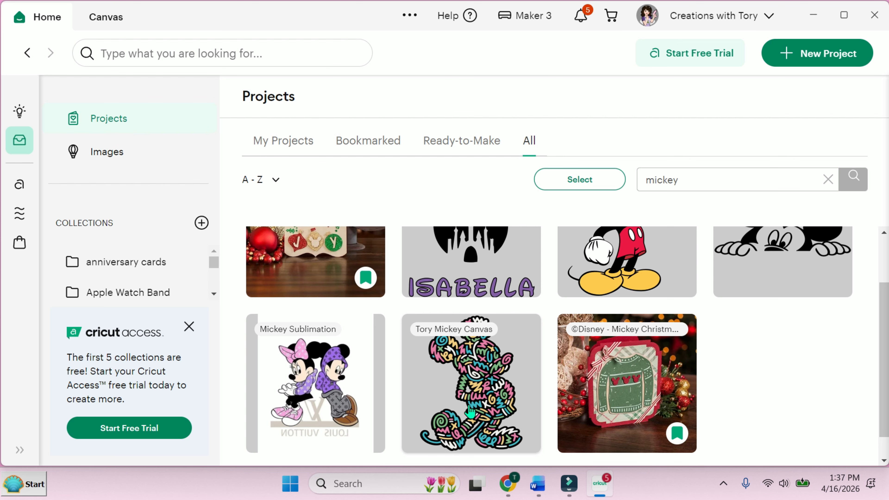
{"action": "left_click_drag", "start_coordinate": [888, 377], "coordinate": [878, 351]}
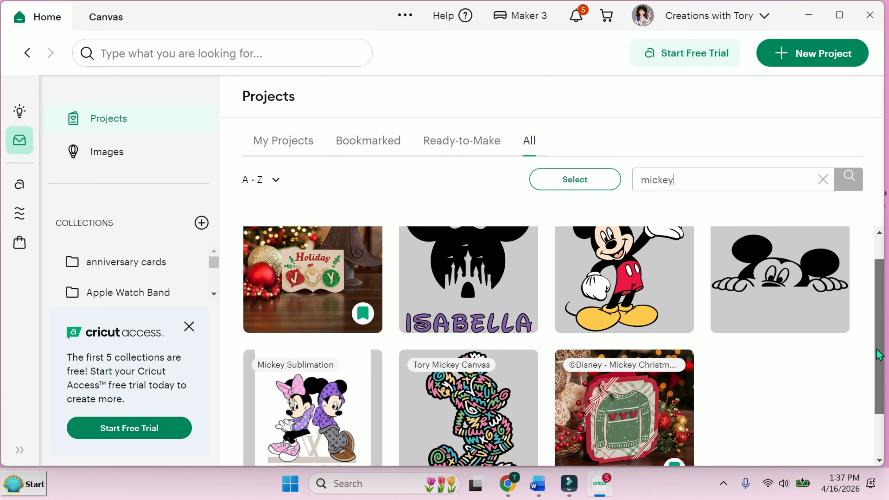
{"action": "left_click", "coordinate": [271, 182]}
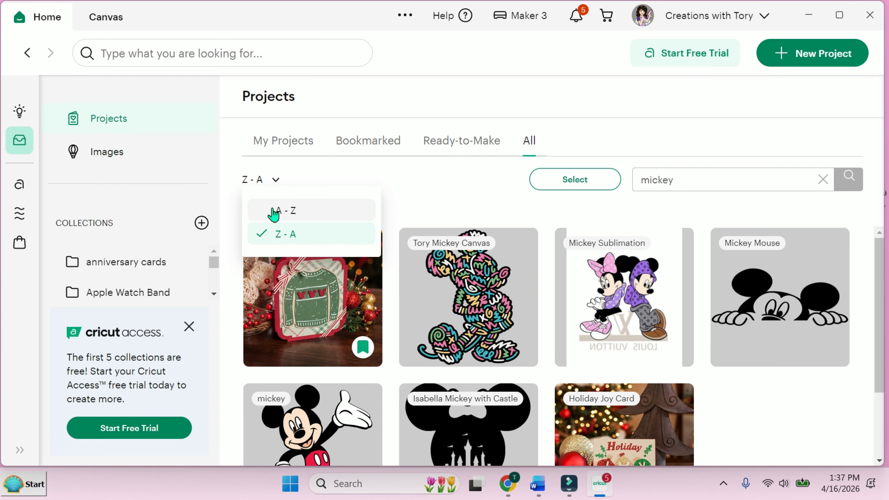
{"action": "left_click", "coordinate": [272, 207]}
Step: Go to the home page and view the NEW Peanuts Digital Mystery Box offer in the online shop
{"action": "left_click", "coordinate": [19, 112]}
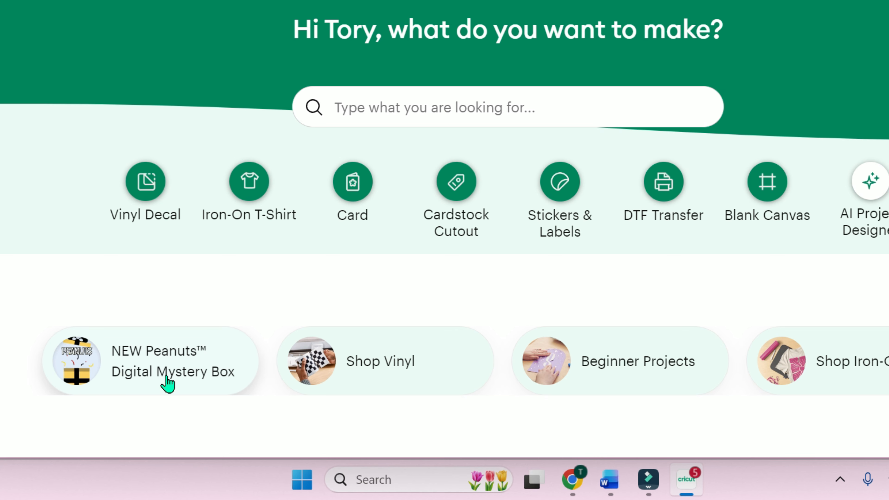
{"action": "left_click", "coordinate": [168, 383]}
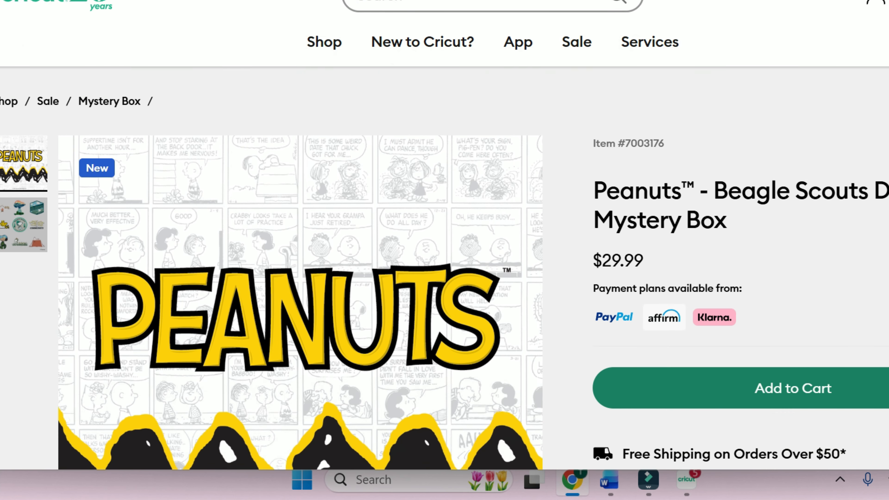
{"action": "scroll", "coordinate": [444, 245], "scroll_direction": "down", "scroll_amount": 5}
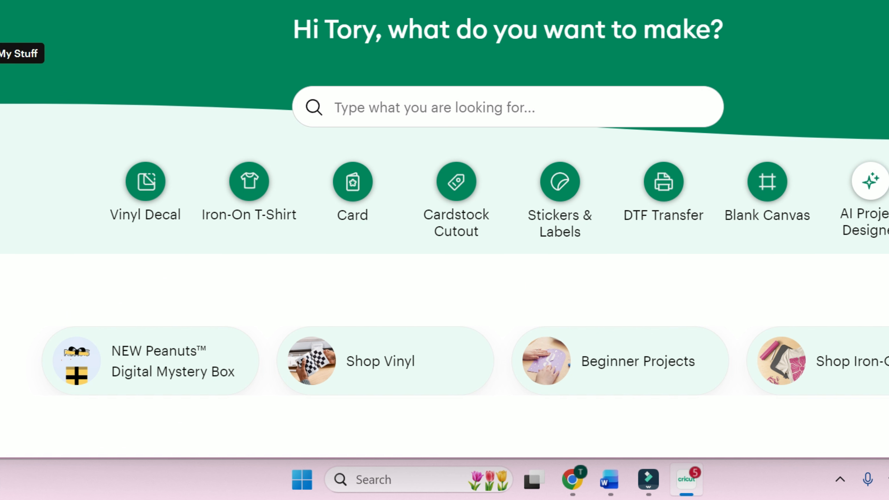
Step: Return to Design Space, revisit My Stuff and view the Cricut Access subscription page
{"action": "left_click", "coordinate": [0, 53]}
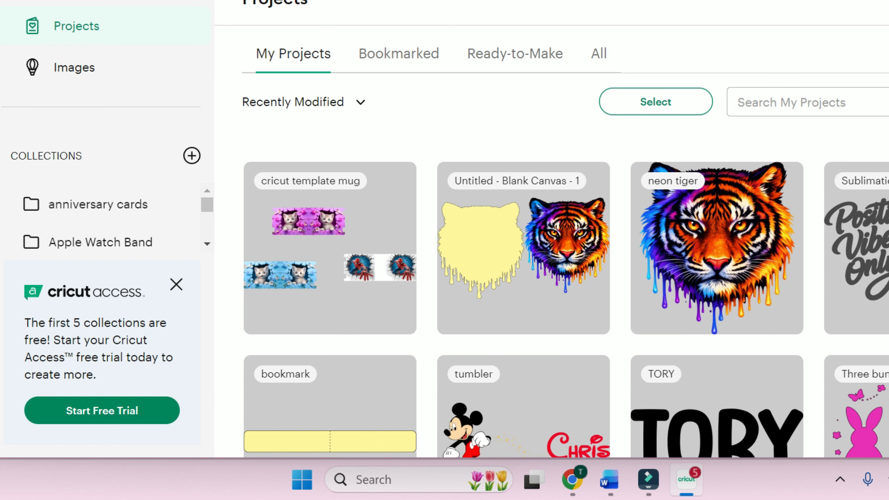
{"action": "left_click", "coordinate": [3, 109]}
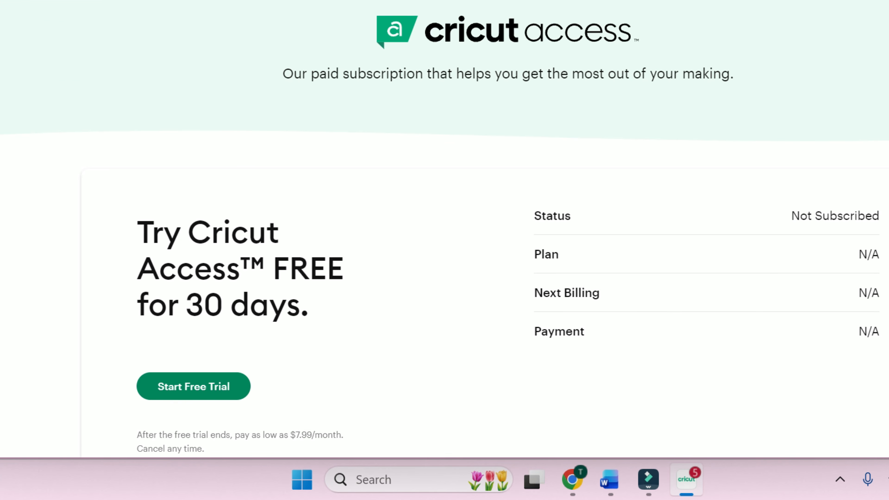
{"action": "scroll", "coordinate": [300, 262], "scroll_direction": "down", "scroll_amount": 3}
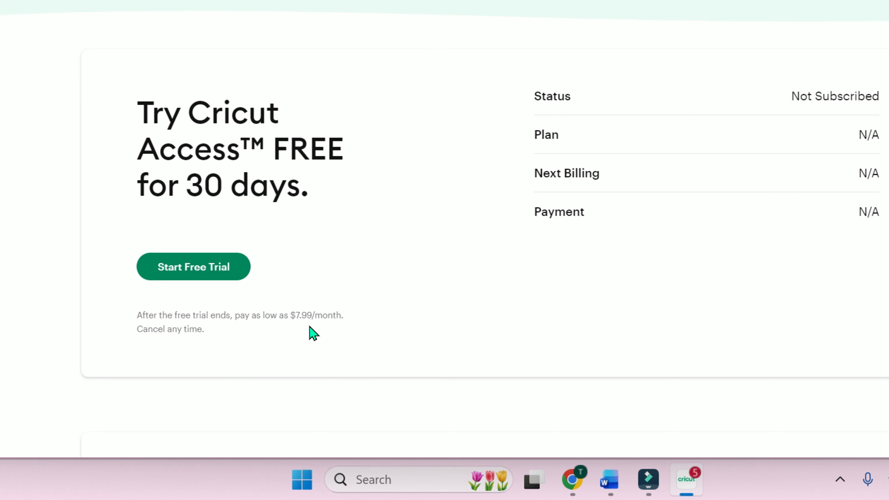
Step: Open the Cricut Access free trial plans and compare the Monthly and Yearly pricing
{"action": "left_click", "coordinate": [206, 280]}
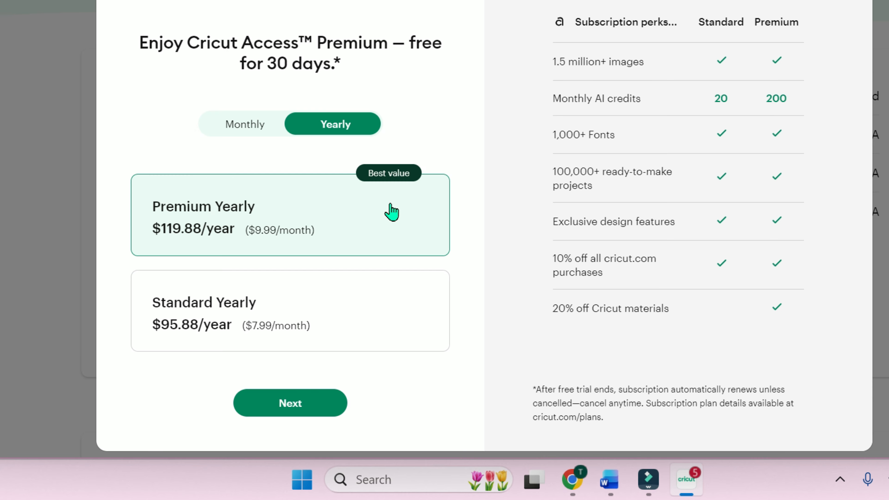
{"action": "left_click", "coordinate": [239, 131]}
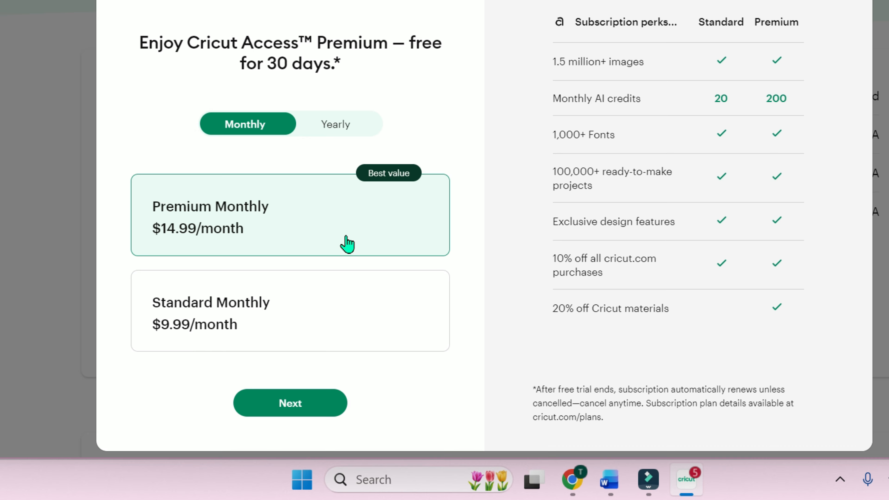
{"action": "left_click", "coordinate": [334, 134]}
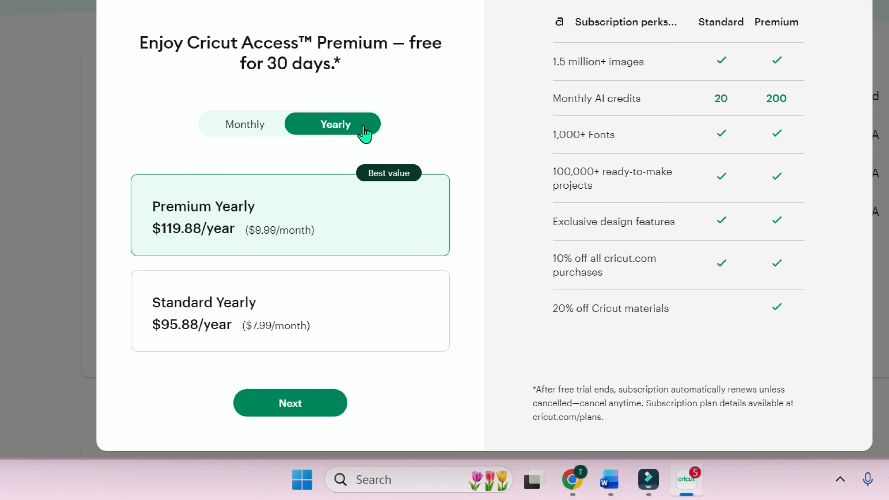
Step: Open the Cricut Heat Guide and examine its heat press and heat-transfer material options
{"action": "left_click", "coordinate": [148, 6]}
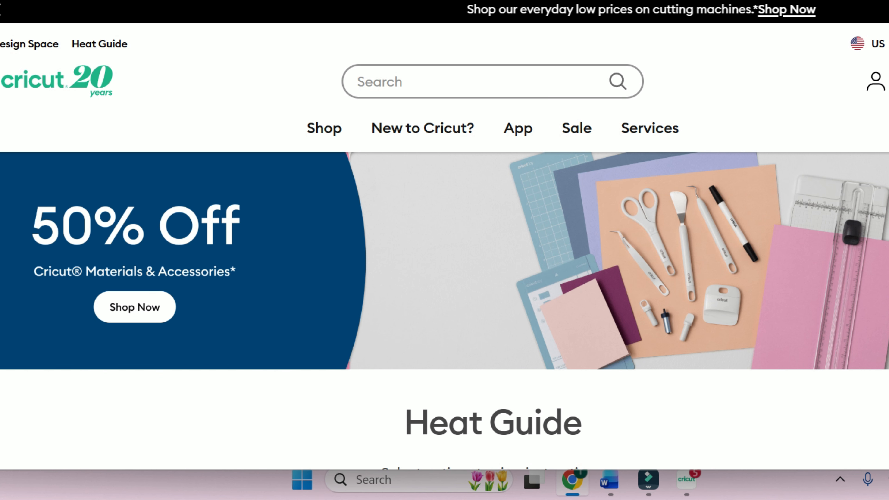
{"action": "scroll", "coordinate": [445, 245], "scroll_direction": "down", "scroll_amount": 8}
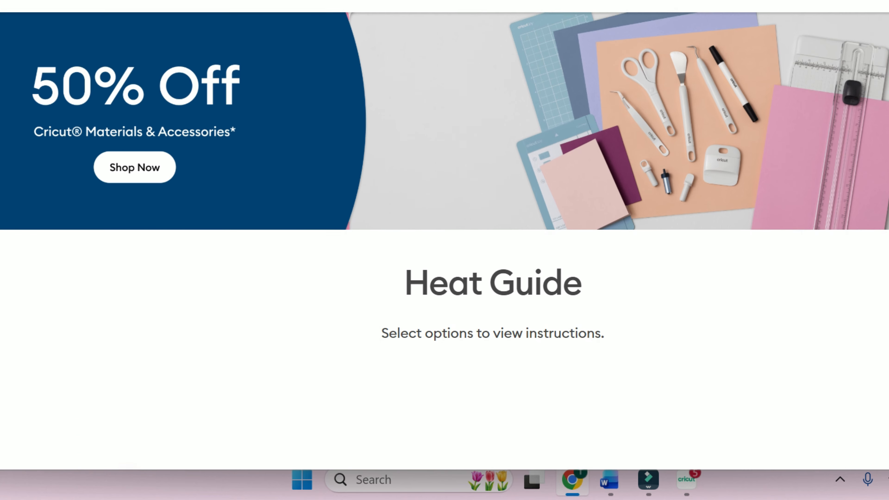
{"action": "scroll", "coordinate": [718, 175], "scroll_direction": "down", "scroll_amount": 4}
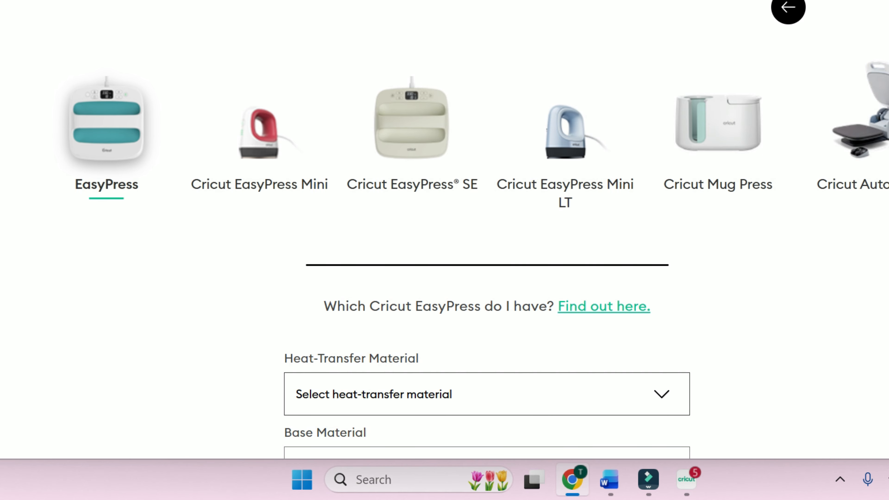
Step: Get EasyPress instructions in the Heat Guide for Iron-On Designs on 100% Cotton with the Cricut Pressing Mat
{"action": "scroll", "coordinate": [444, 228], "scroll_direction": "down", "scroll_amount": 5}
{"action": "left_click", "coordinate": [581, 232]}
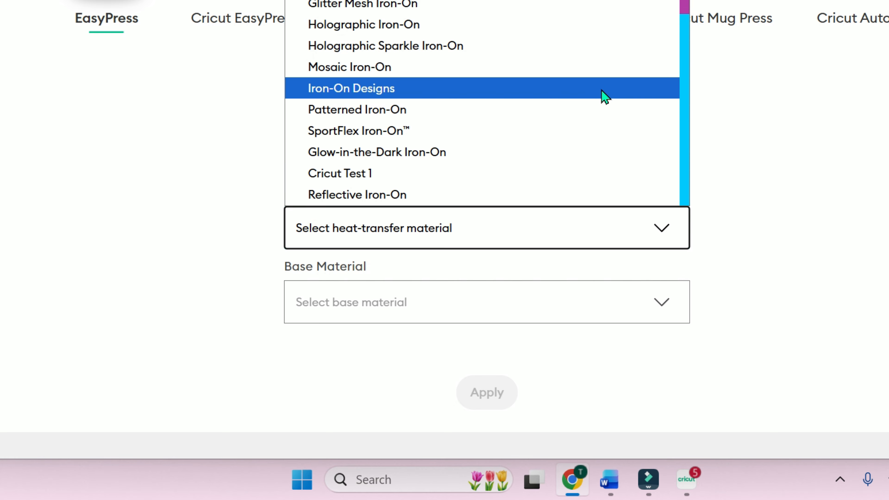
{"action": "left_click", "coordinate": [605, 96]}
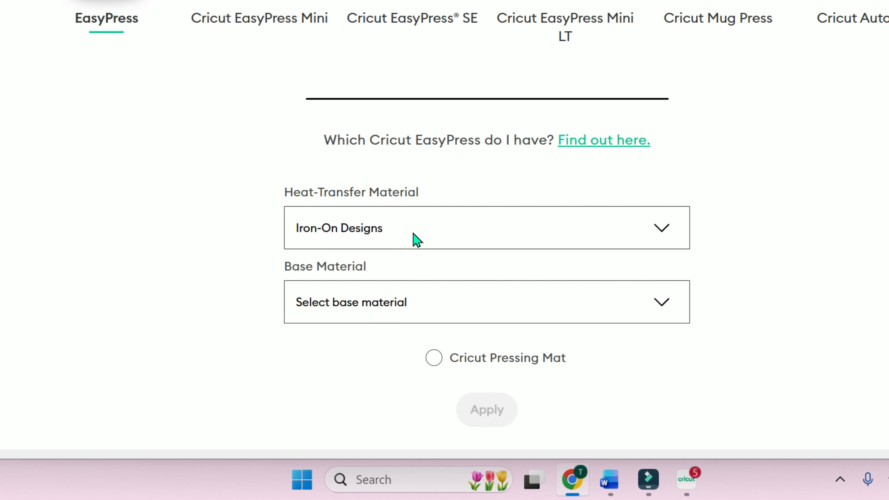
{"action": "left_click", "coordinate": [478, 227]}
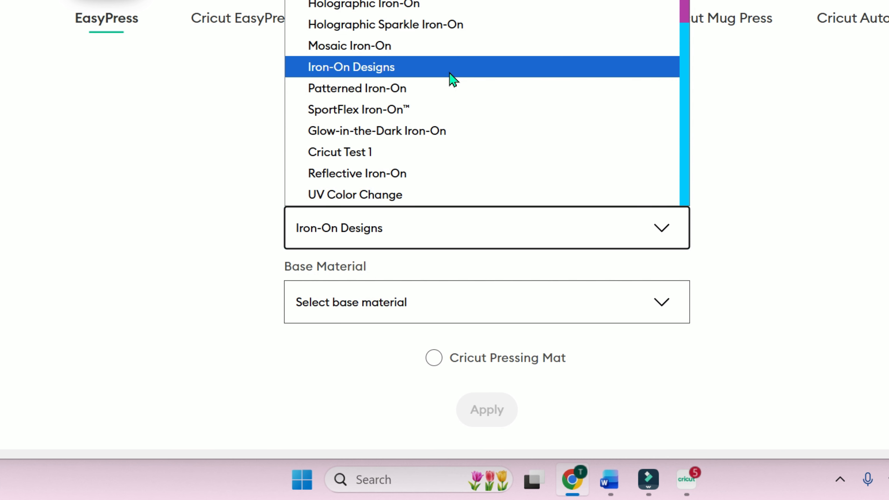
{"action": "left_click", "coordinate": [450, 71]}
{"action": "left_click", "coordinate": [545, 302]}
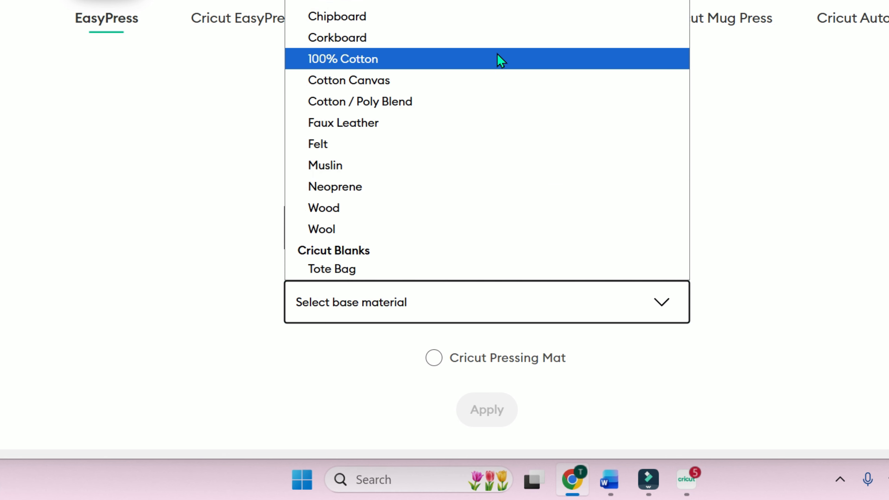
{"action": "left_click", "coordinate": [445, 60]}
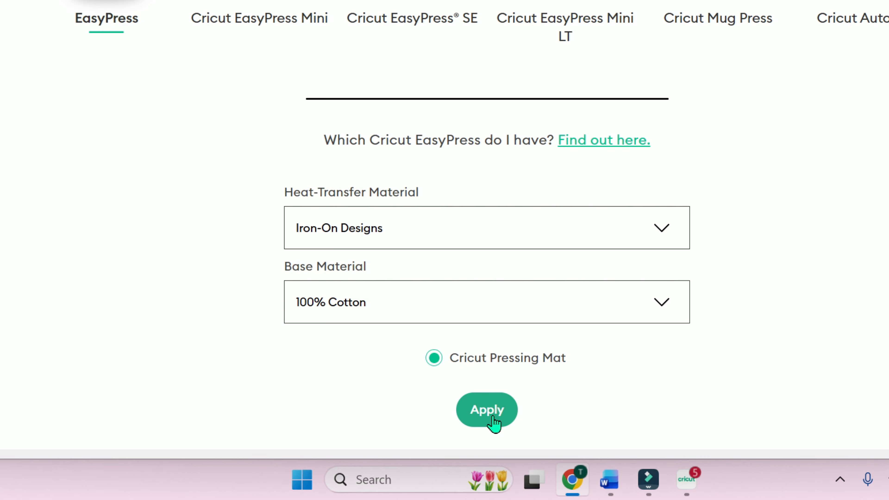
{"action": "left_click", "coordinate": [493, 418]}
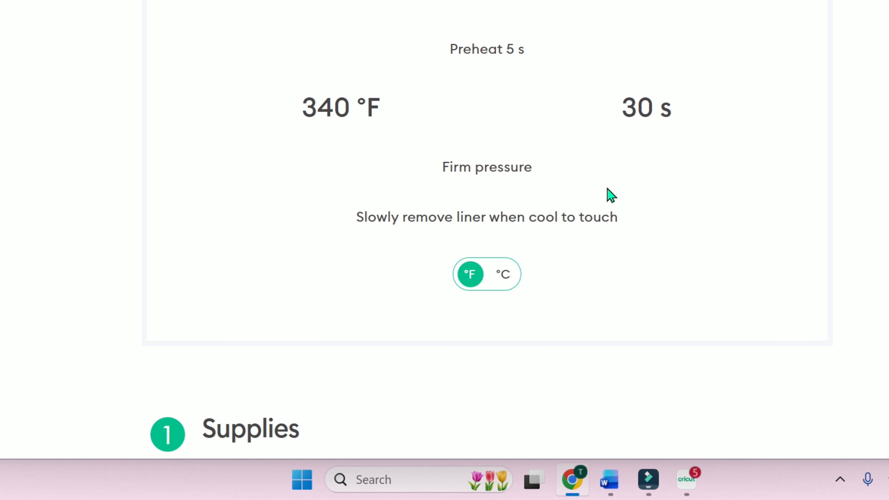
Step: Read through the heat instructions' Supplies, Prep, Application and Care sections, and return to the page's start
{"action": "scroll", "coordinate": [621, 191], "scroll_direction": "down", "scroll_amount": 5}
{"action": "scroll", "coordinate": [488, 220], "scroll_direction": "down", "scroll_amount": 10}
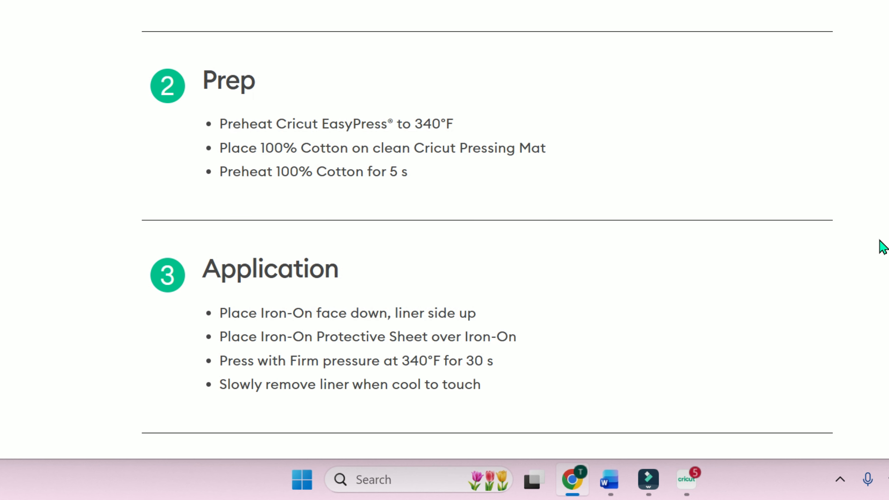
{"action": "scroll", "coordinate": [707, 117], "scroll_direction": "down", "scroll_amount": 9}
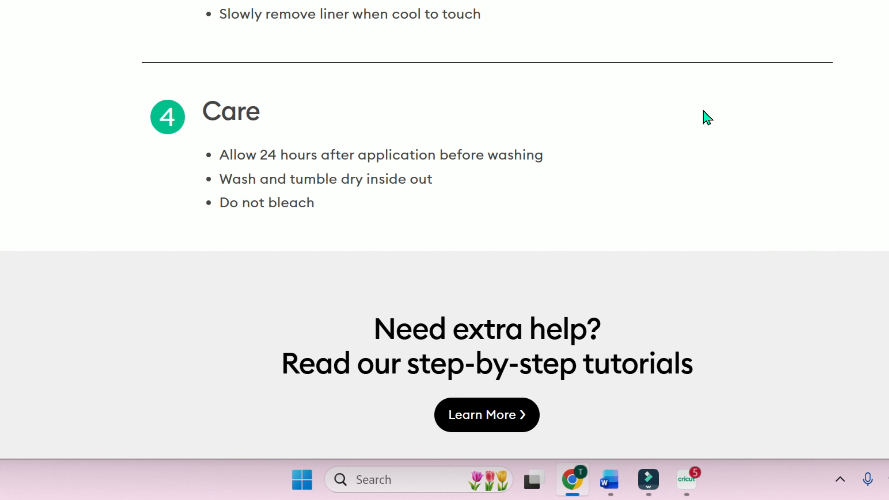
{"action": "scroll", "coordinate": [444, 228], "scroll_direction": "down", "scroll_amount": 19}
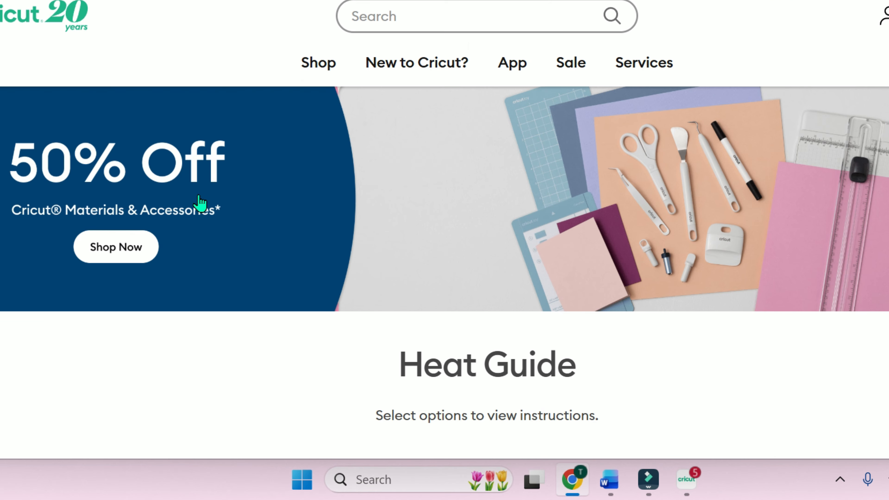
Step: Open the 50% Off Cricut Materials & Accessories offer and browse the listed materials
{"action": "left_click", "coordinate": [135, 248]}
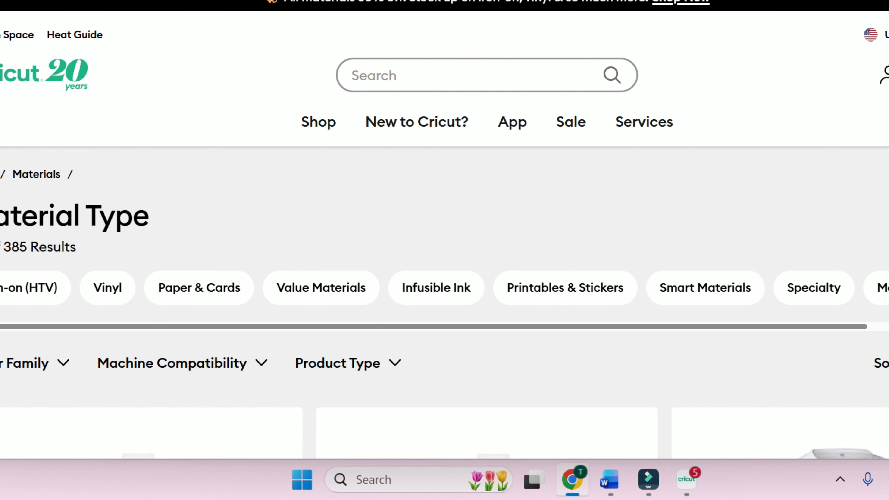
{"action": "scroll", "coordinate": [444, 230], "scroll_direction": "down", "scroll_amount": 15}
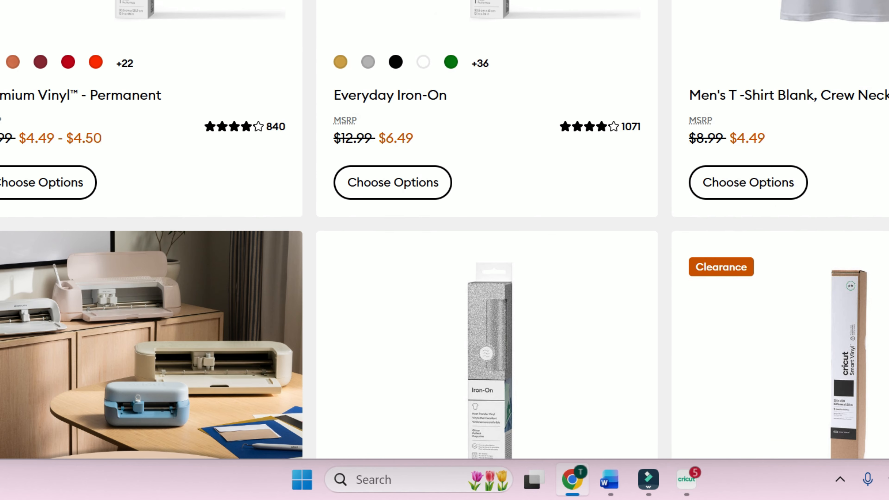
{"action": "scroll", "coordinate": [444, 230], "scroll_direction": "up", "scroll_amount": 15}
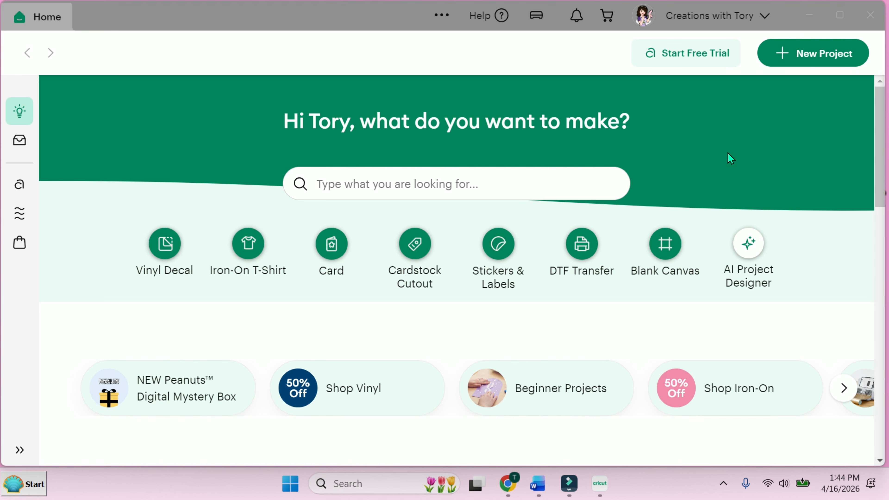
Step: Switch back to Design Space, open its settings and check for software updates
{"action": "left_click", "coordinate": [764, 15]}
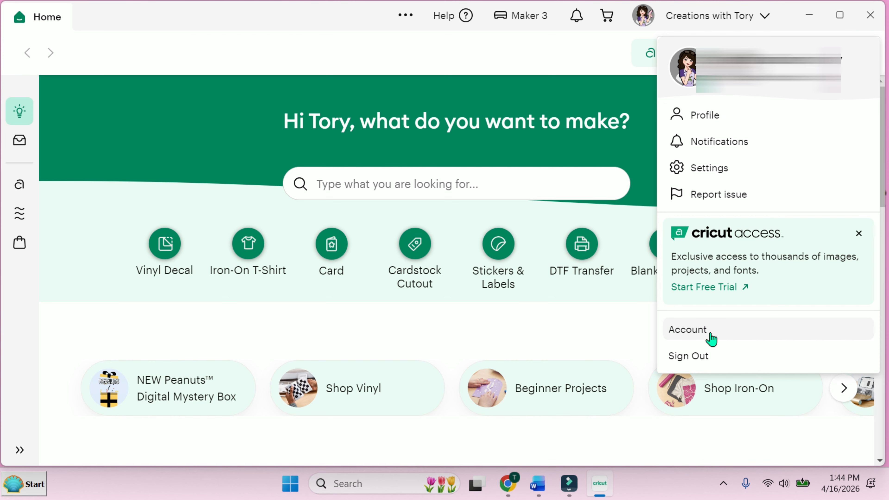
{"action": "left_click", "coordinate": [737, 168]}
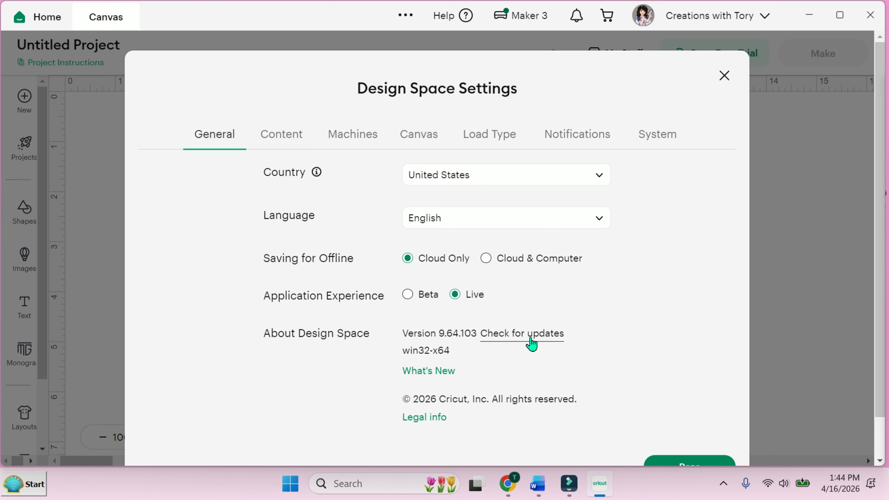
{"action": "left_click", "coordinate": [532, 344]}
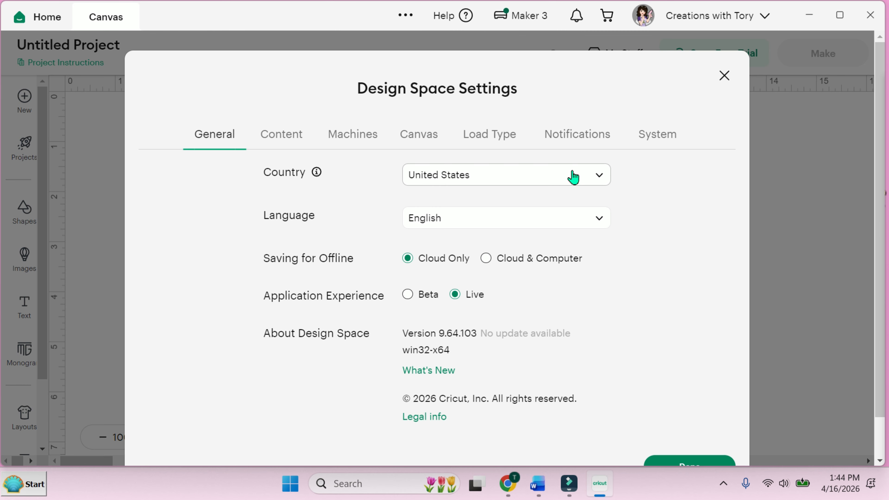
Step: Look over the Country and Language choices in the General settings, and view the Mature Content settings
{"action": "left_click", "coordinate": [573, 176]}
{"action": "left_click", "coordinate": [573, 176]}
{"action": "left_click", "coordinate": [519, 226]}
{"action": "left_click", "coordinate": [639, 233]}
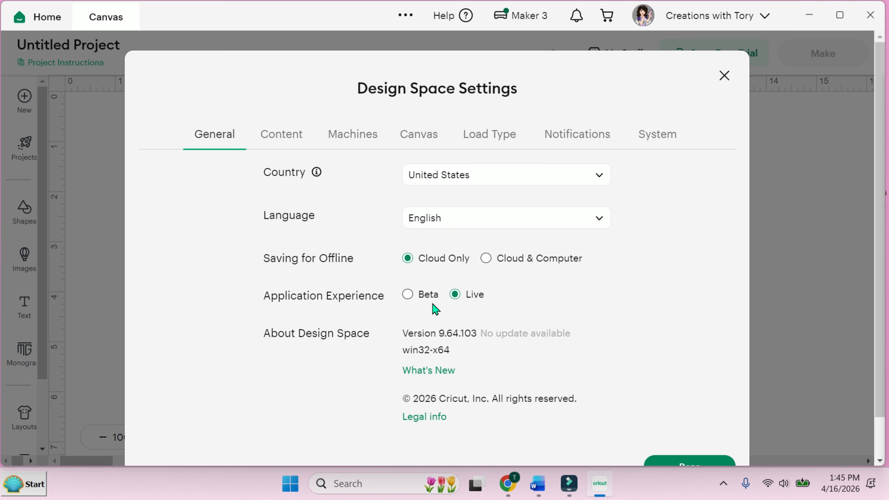
{"action": "left_click", "coordinate": [277, 128]}
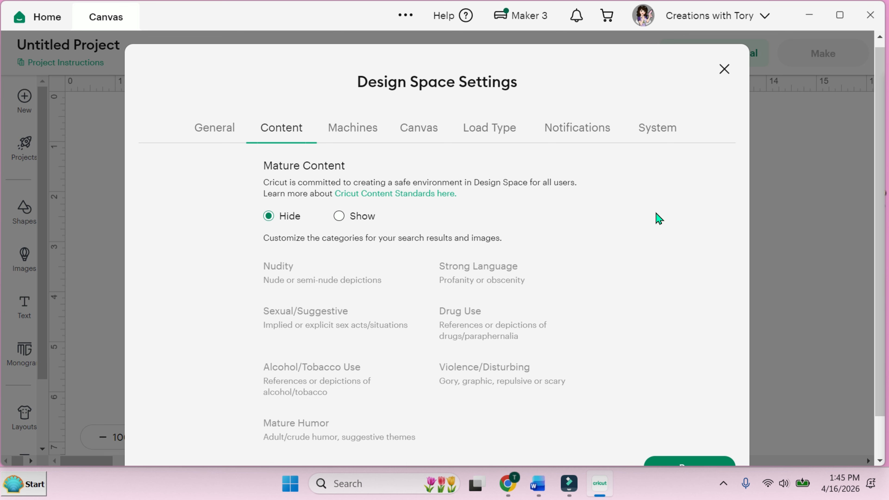
Step: Open the Maker 3's custom materials, view the multi-cut choices for 3D Iron-On and leave without saving
{"action": "left_click", "coordinate": [347, 132]}
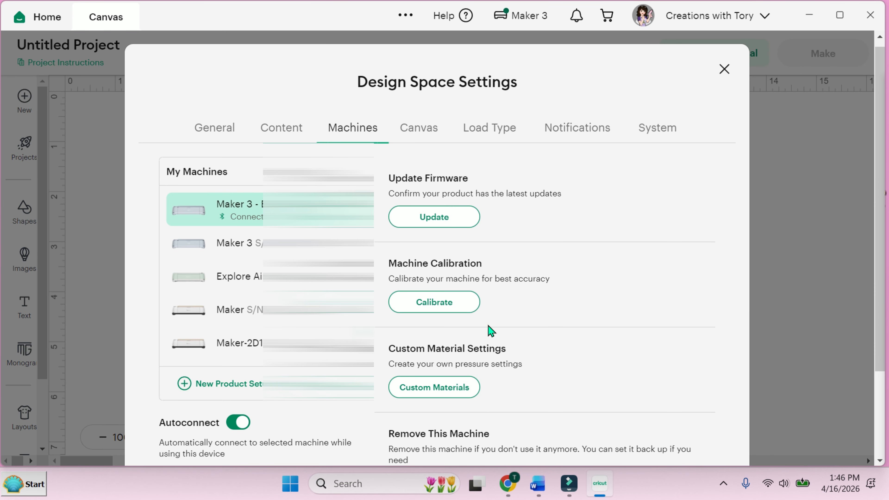
{"action": "left_click", "coordinate": [456, 388]}
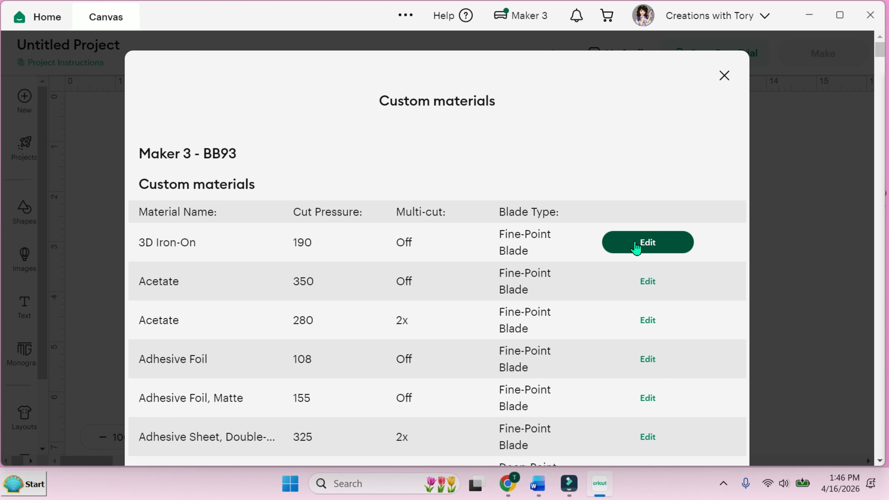
{"action": "left_click", "coordinate": [640, 247]}
{"action": "left_click", "coordinate": [459, 241]}
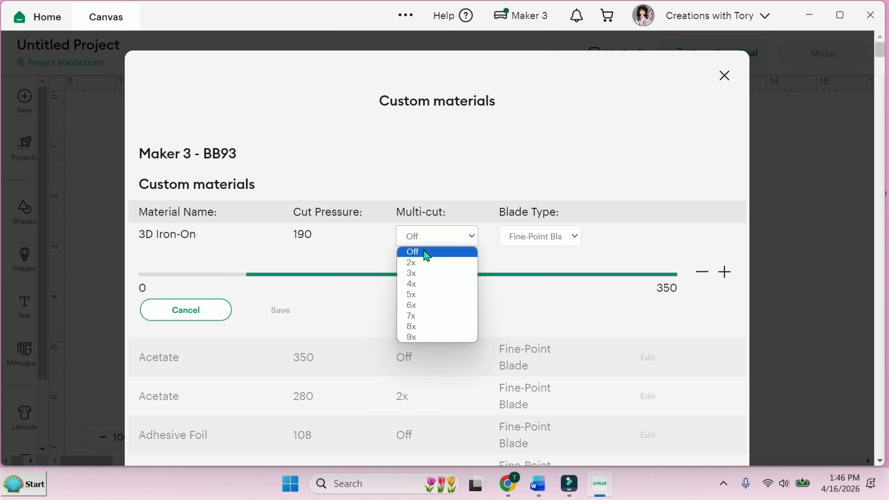
{"action": "left_click", "coordinate": [378, 182]}
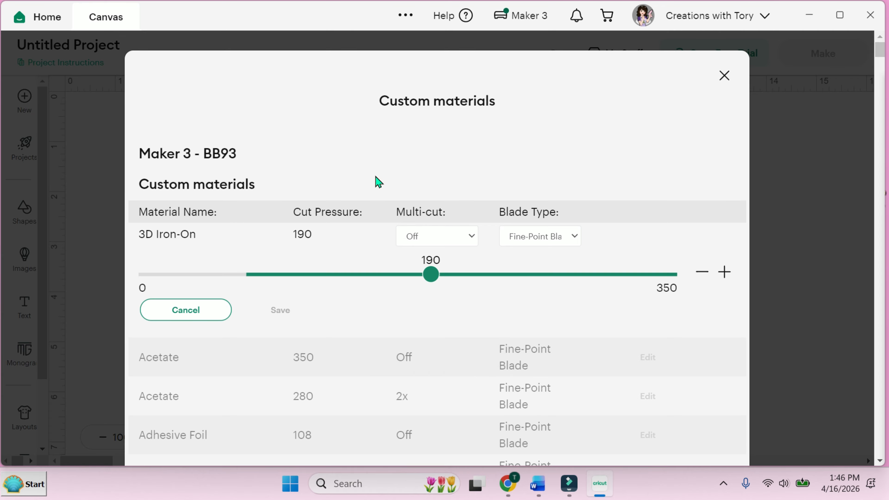
{"action": "left_click", "coordinate": [220, 310]}
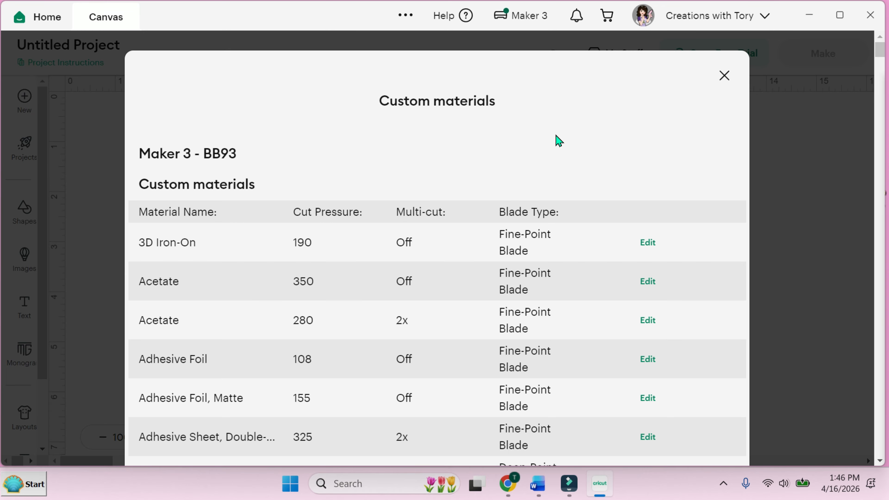
{"action": "left_click", "coordinate": [725, 75]}
Step: Try the Partial Grid and the Full Grid options on the canvas
{"action": "left_click", "coordinate": [427, 139]}
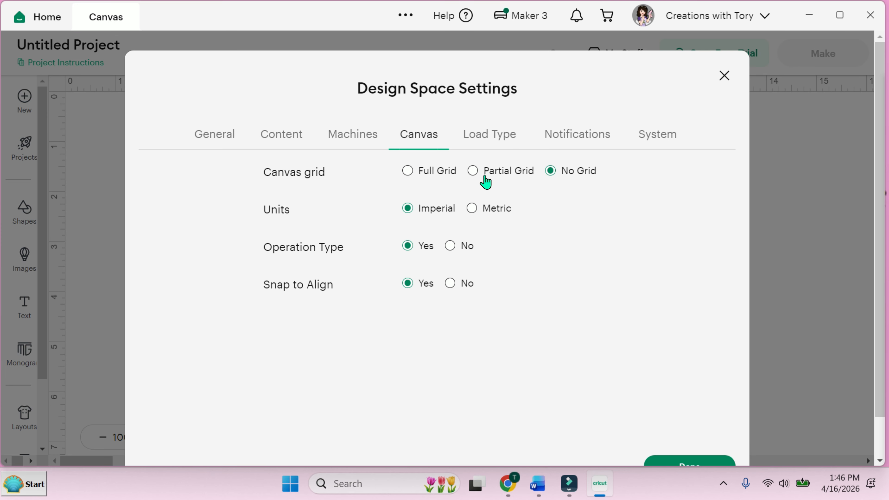
{"action": "left_click", "coordinate": [485, 179]}
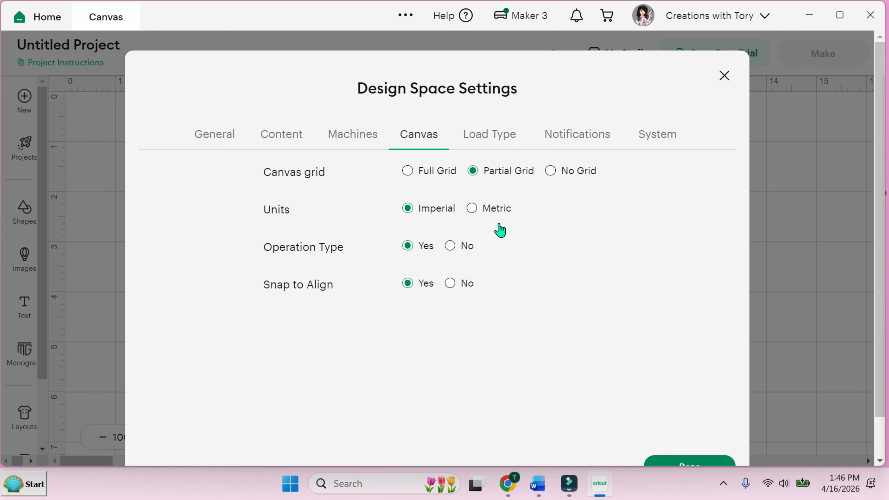
{"action": "left_click", "coordinate": [675, 462]}
{"action": "left_click", "coordinate": [409, 171]}
{"action": "left_click", "coordinate": [682, 467]}
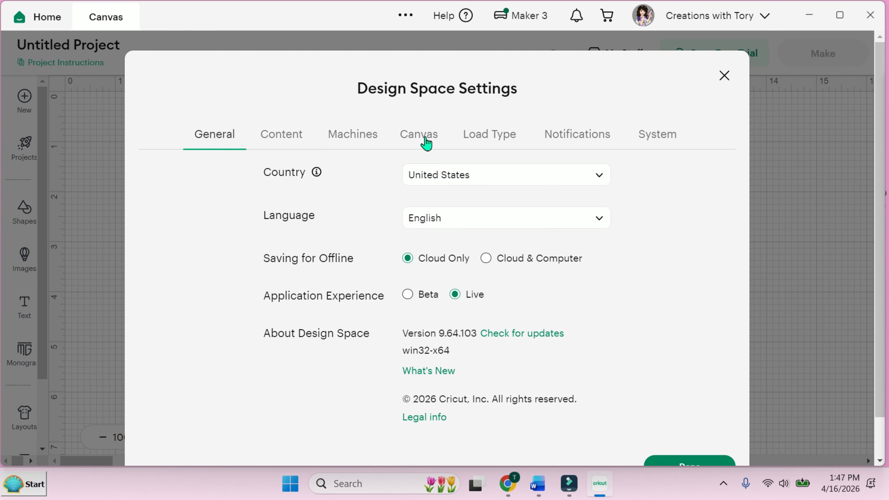
Step: Set the canvas grid to No Grid in the Design Space settings
{"action": "left_click", "coordinate": [424, 140]}
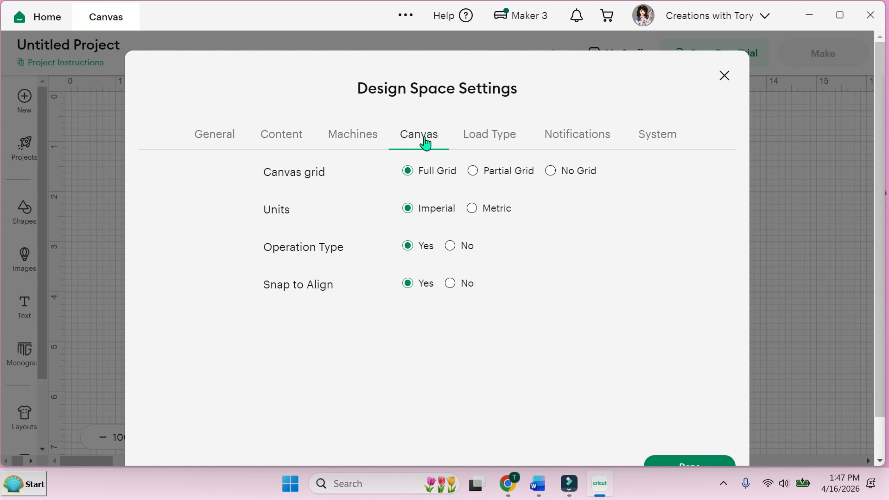
{"action": "left_click", "coordinate": [558, 174]}
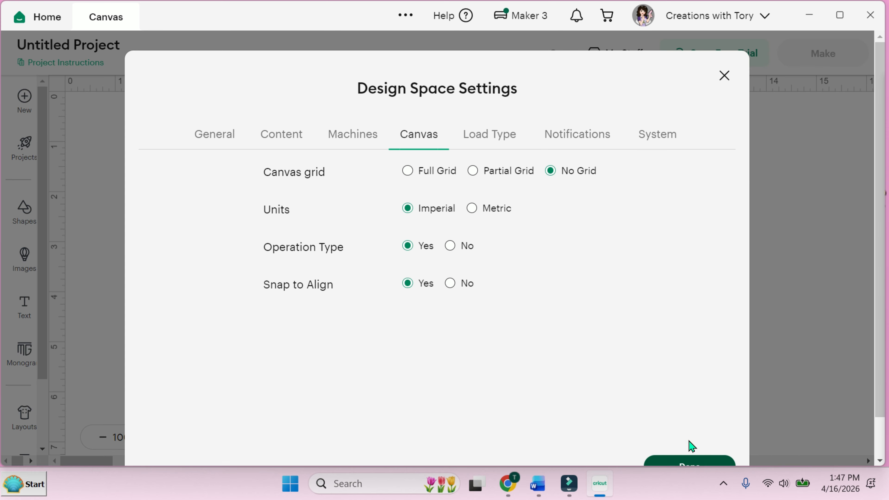
Step: View the Load Type defaults for the Cricut Maker 3 and the available mat choices
{"action": "left_click", "coordinate": [496, 140]}
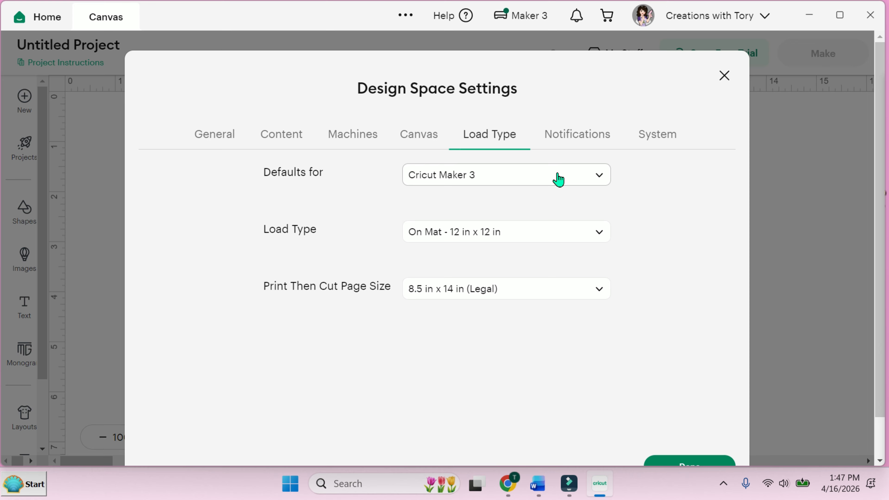
{"action": "left_click", "coordinate": [598, 237]}
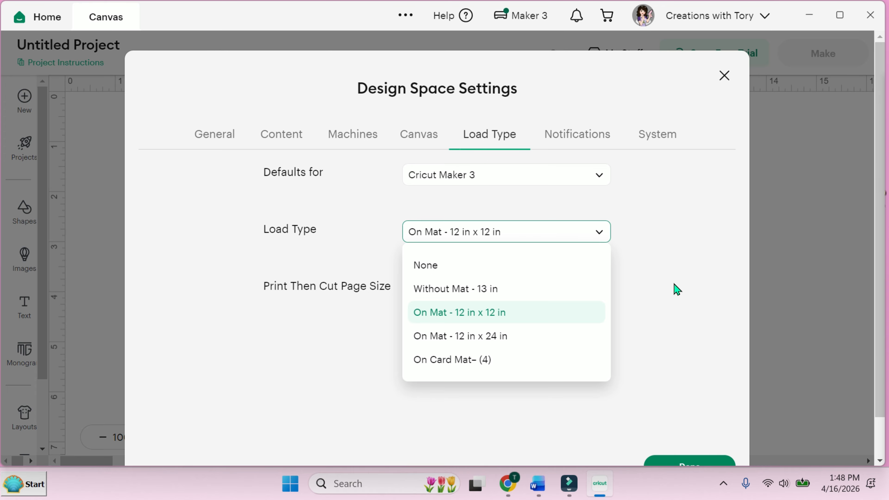
{"action": "left_click", "coordinate": [675, 290]}
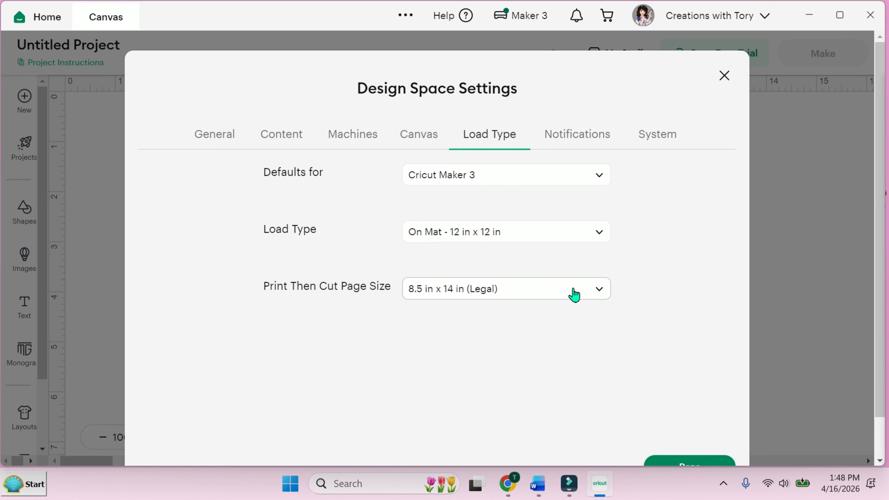
Step: Review the Community and Other notification settings and close the Design Space settings
{"action": "left_click", "coordinate": [587, 137]}
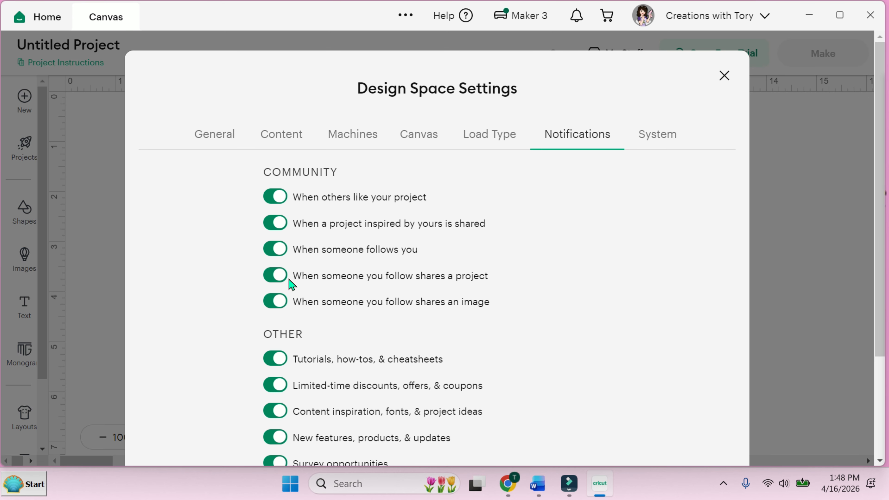
{"action": "mouse_move", "coordinate": [879, 347]}
{"action": "left_mouse_down"}
{"action": "mouse_move", "coordinate": [884, 445]}
{"action": "mouse_move", "coordinate": [887, 343]}
{"action": "left_mouse_up"}
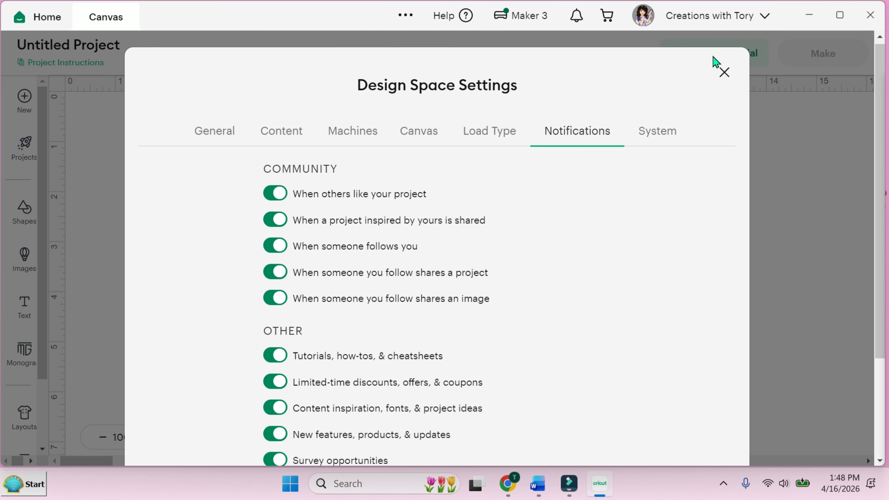
{"action": "left_click", "coordinate": [724, 72]}
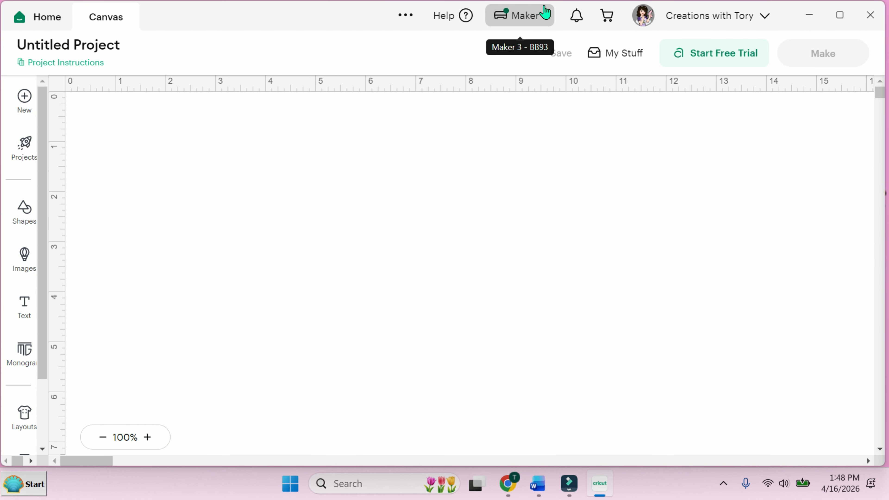
Step: View the list of available machines and open the Machines settings from it
{"action": "left_click", "coordinate": [521, 21]}
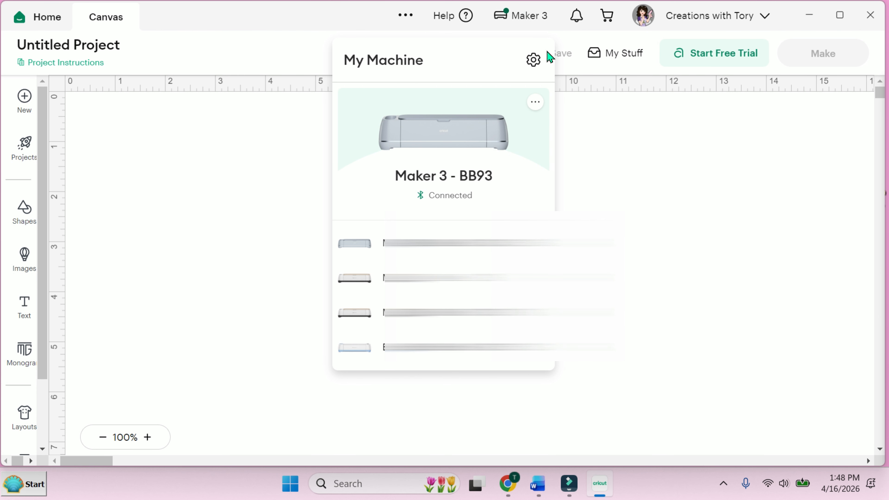
{"action": "left_click", "coordinate": [534, 60]}
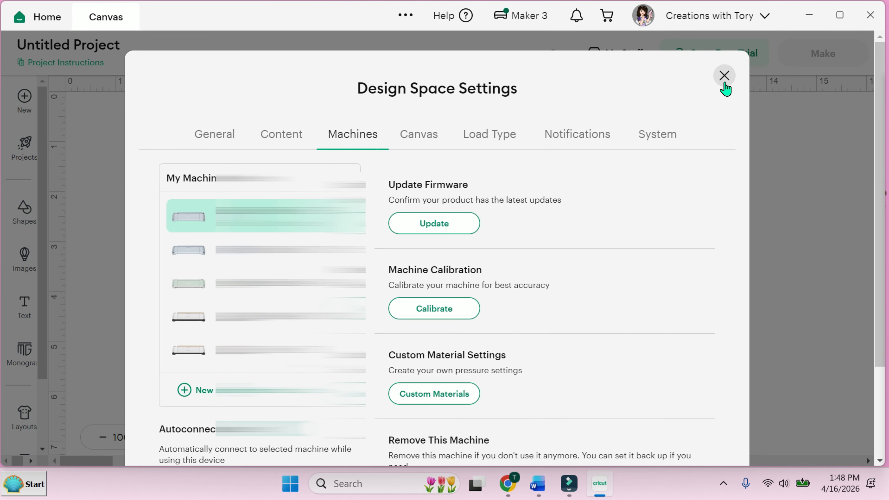
Step: Close the Design Space settings and browse the How-to Videos page from Cricut Help
{"action": "left_click", "coordinate": [723, 75]}
{"action": "left_click", "coordinate": [467, 16]}
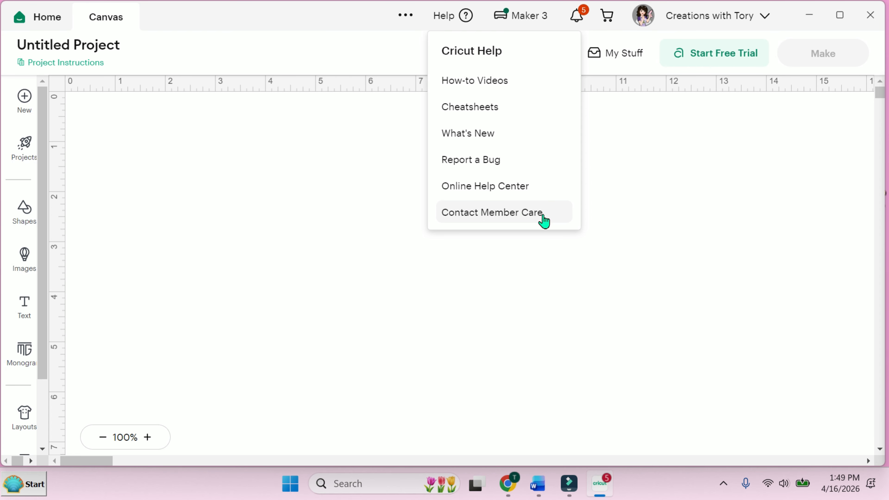
{"action": "left_click", "coordinate": [502, 83]}
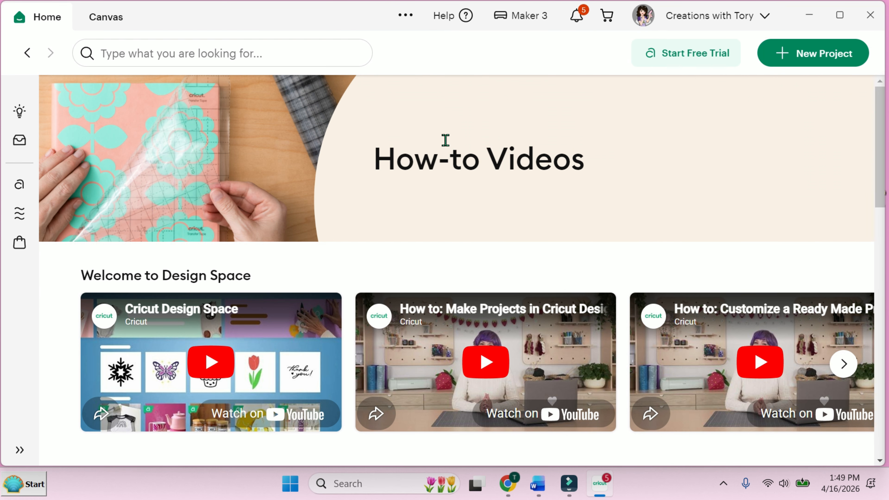
{"action": "left_click_drag", "start_coordinate": [883, 168], "coordinate": [879, 223]}
{"action": "scroll", "coordinate": [461, 260], "scroll_direction": "up", "scroll_amount": 2}
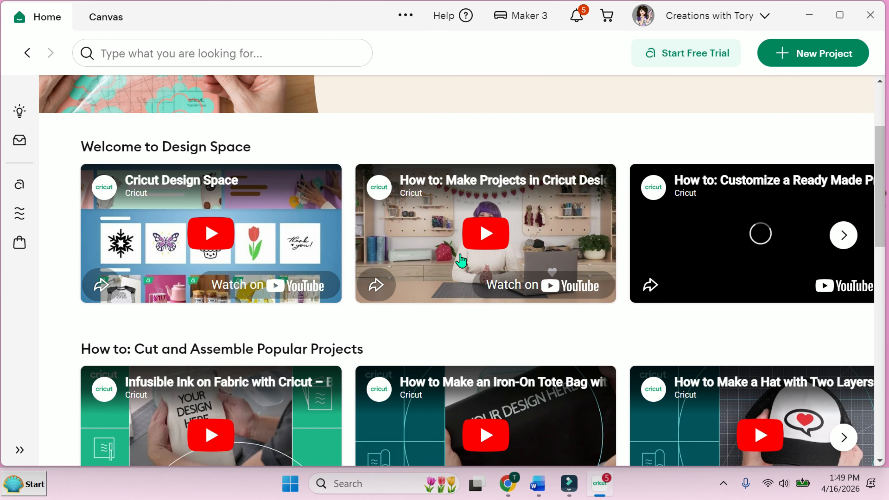
{"action": "left_click", "coordinate": [232, 258]}
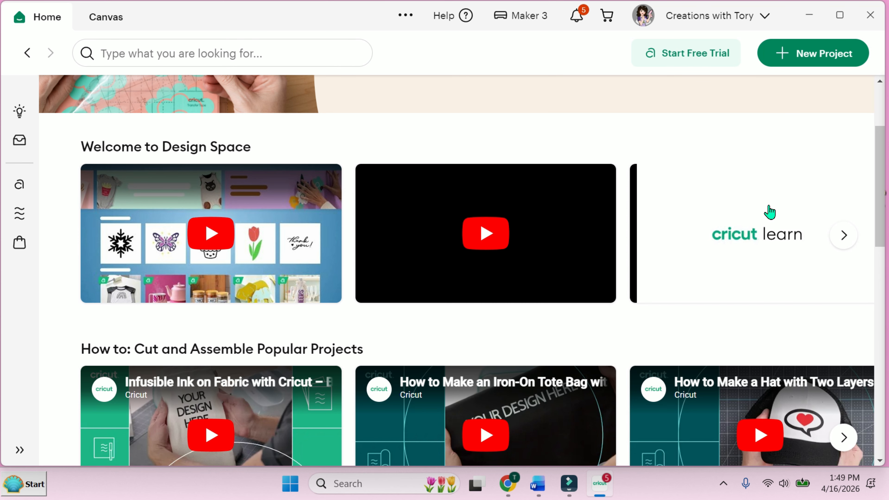
{"action": "left_click_drag", "start_coordinate": [881, 173], "coordinate": [880, 195]}
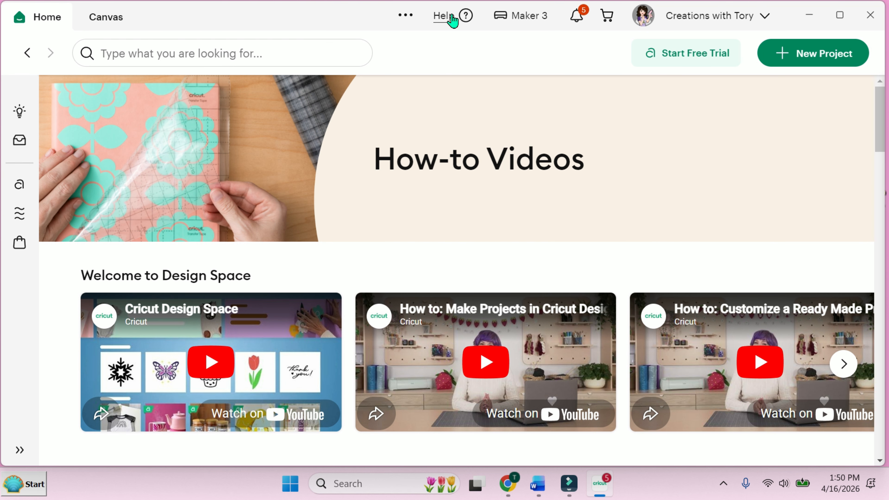
Step: Review the Step-by-Step Lessons on the Cheatsheets page from Cricut Help and open the Online Help Center
{"action": "left_click", "coordinate": [447, 21]}
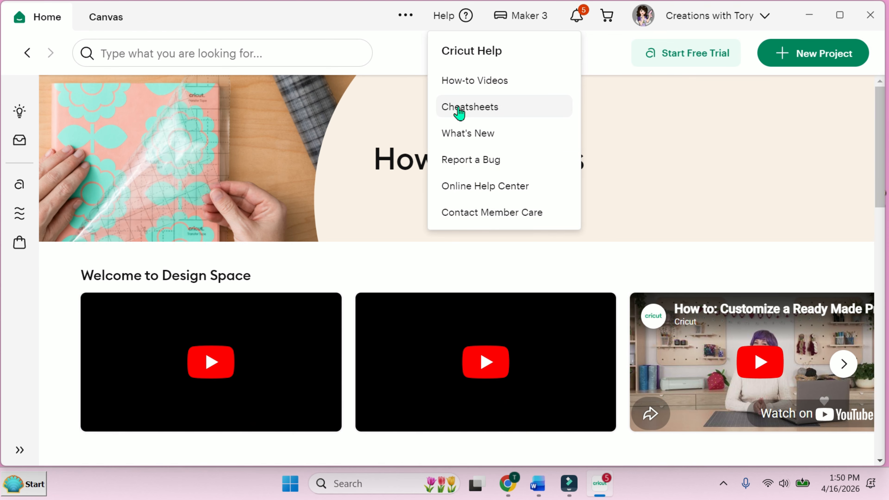
{"action": "left_click", "coordinate": [459, 111]}
{"action": "scroll", "coordinate": [462, 116], "scroll_direction": "down", "scroll_amount": 6}
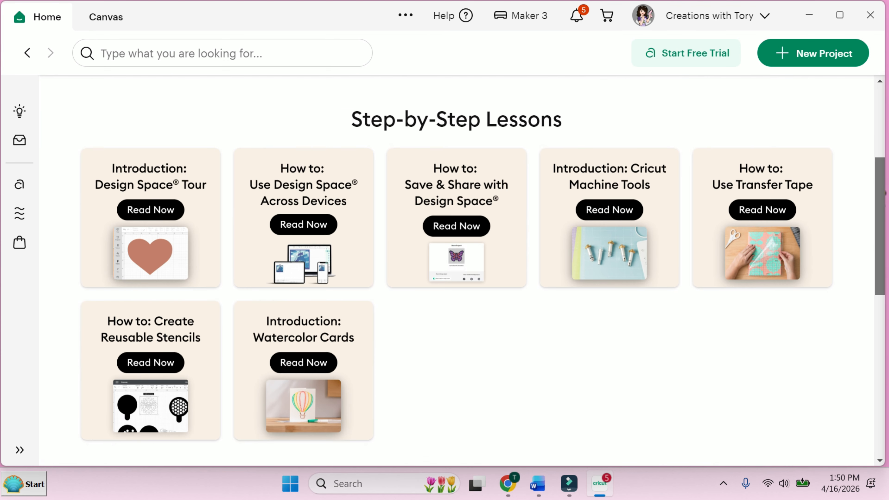
{"action": "scroll", "coordinate": [462, 270], "scroll_direction": "up", "scroll_amount": 3}
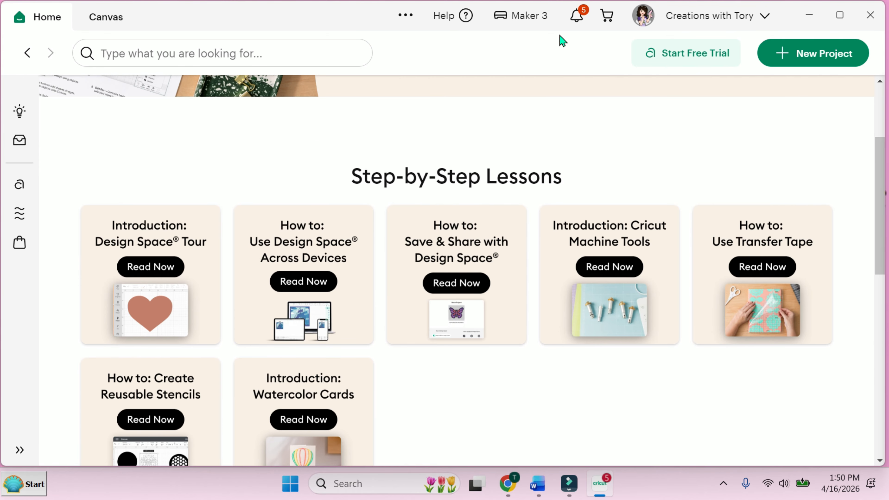
{"action": "left_click", "coordinate": [455, 22]}
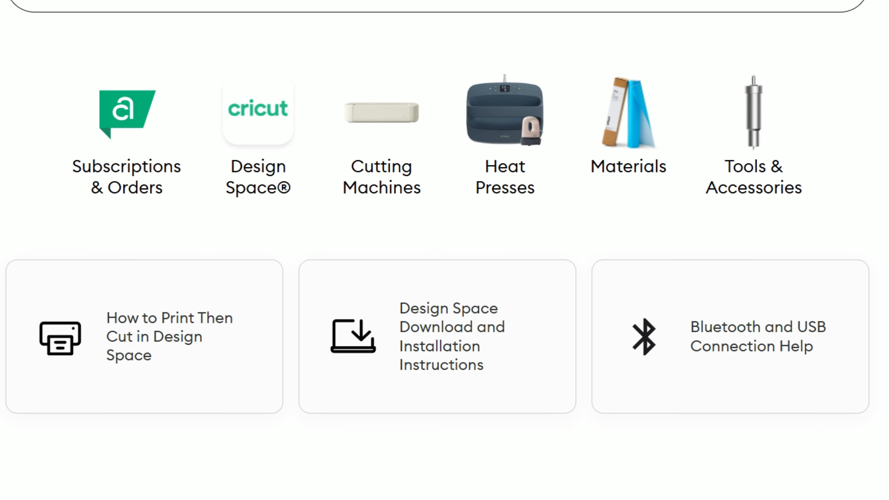